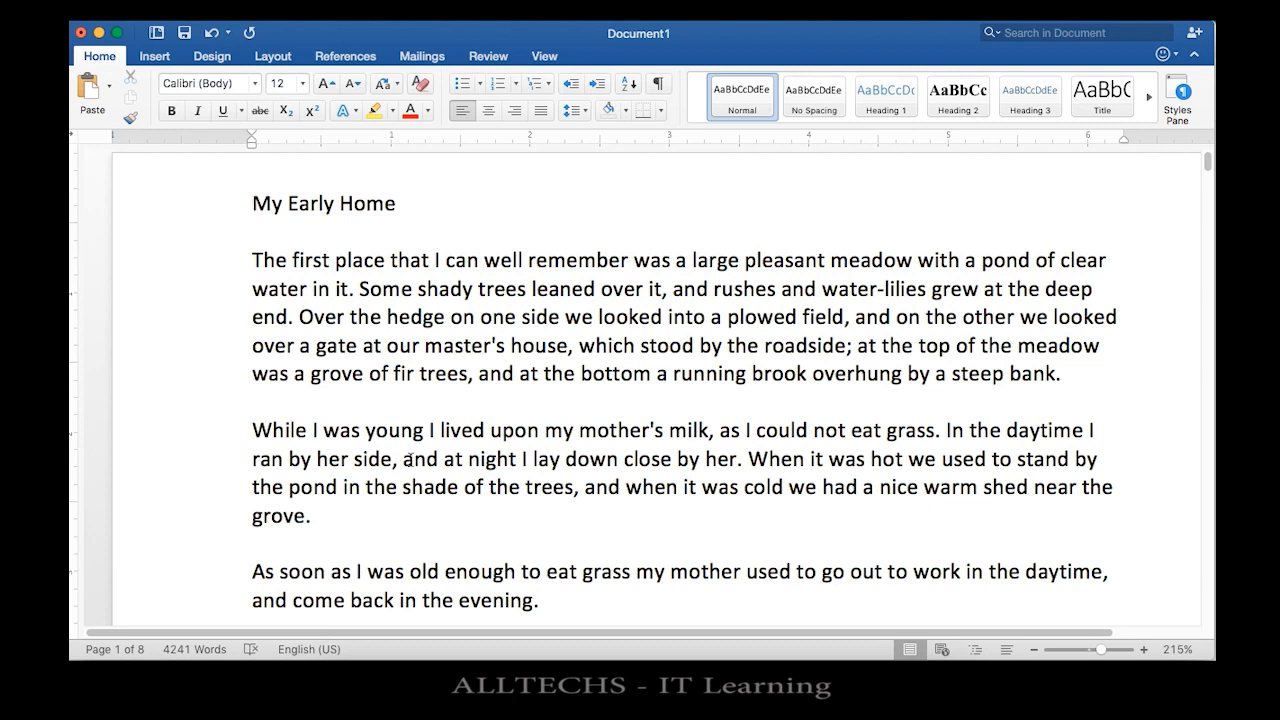
{"action": "scroll", "coordinate": [408, 458], "scroll_direction": "down", "scroll_amount": 20}
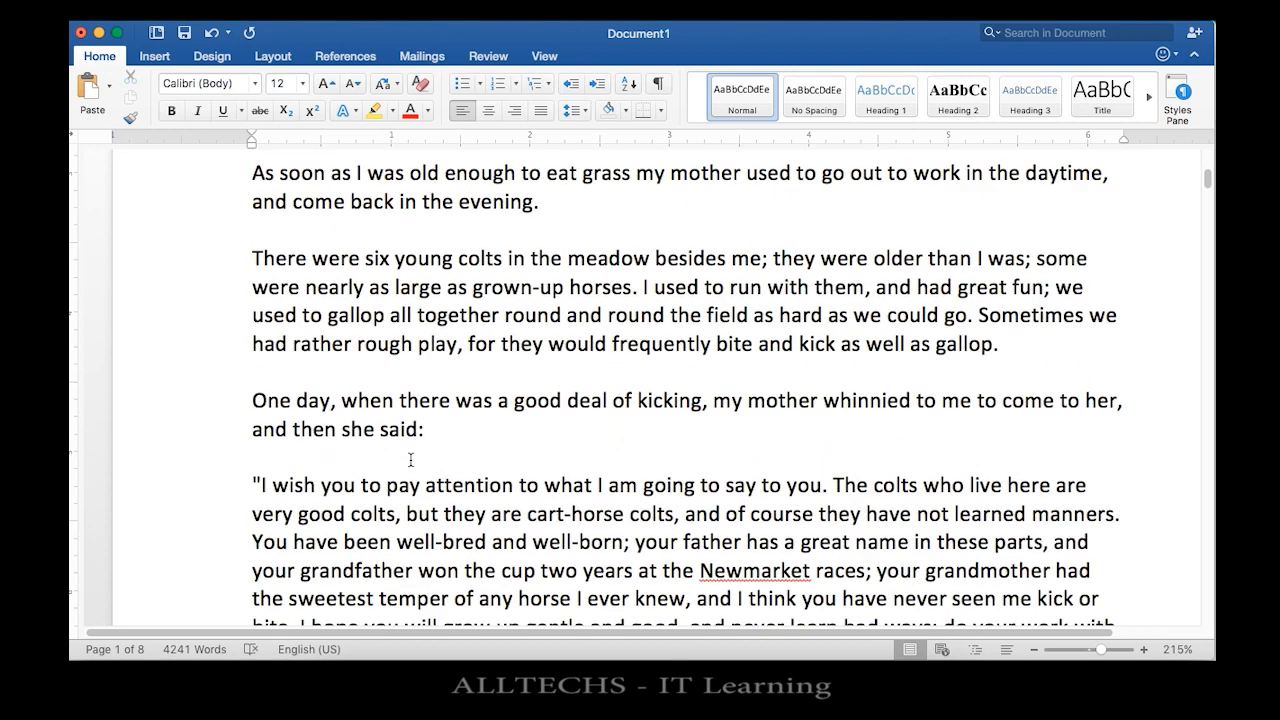
{"action": "scroll", "coordinate": [410, 460], "scroll_direction": "down", "scroll_amount": 10}
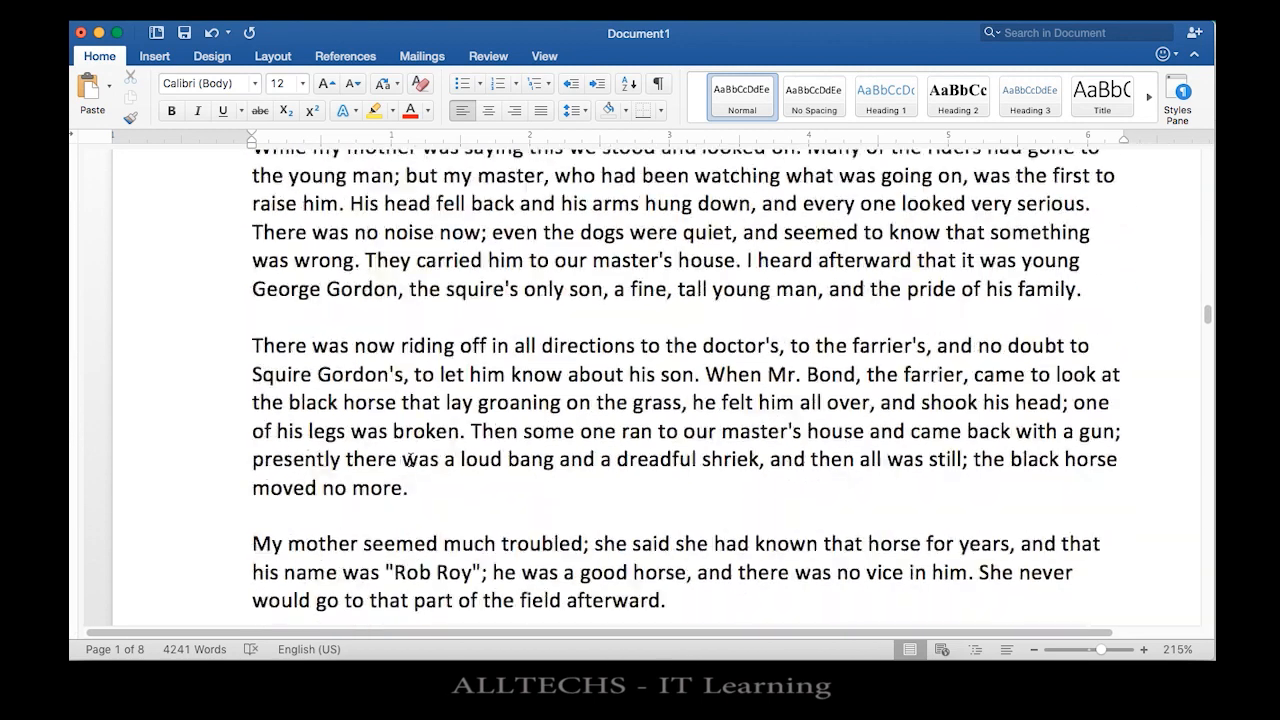
{"action": "scroll", "coordinate": [410, 460], "scroll_direction": "up", "scroll_amount": 13}
{"action": "scroll", "coordinate": [410, 460], "scroll_direction": "up", "scroll_amount": 20}
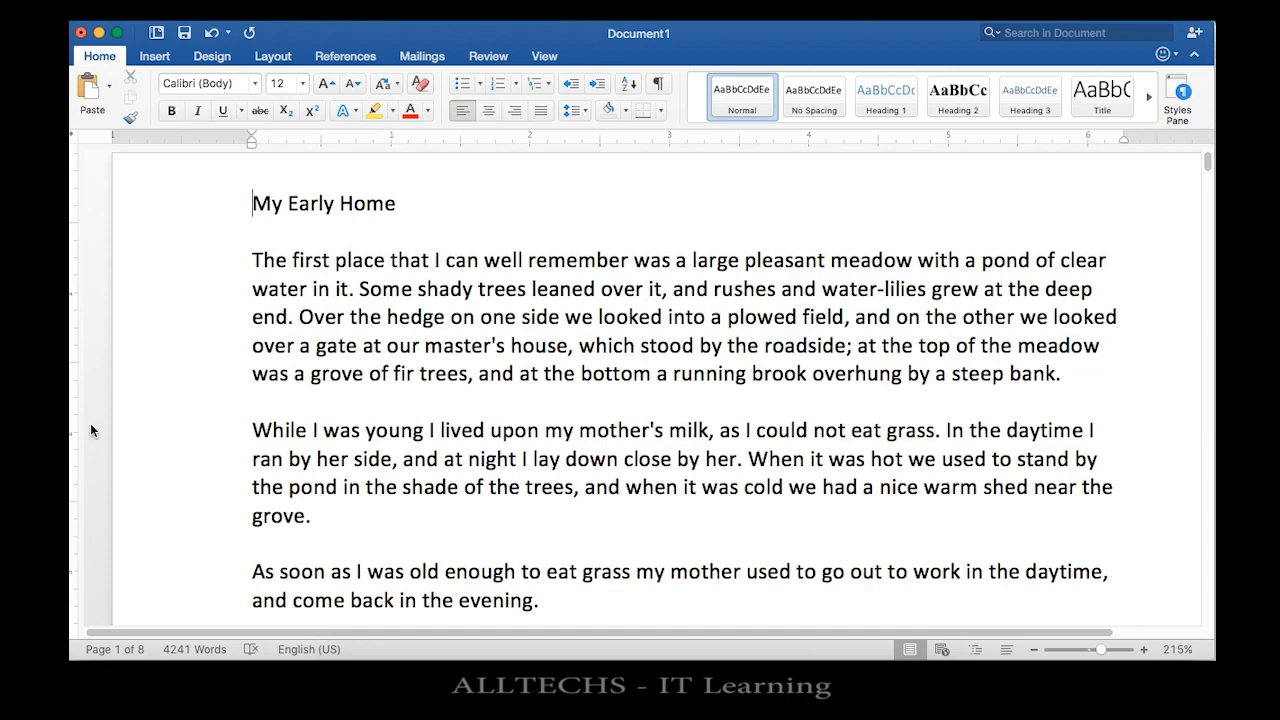
Step: Add the title "The Black Beauty" and the byline "By Anna Sewell" on separate lines above the "My Early Home" heading
{"action": "key", "text": "Return"}
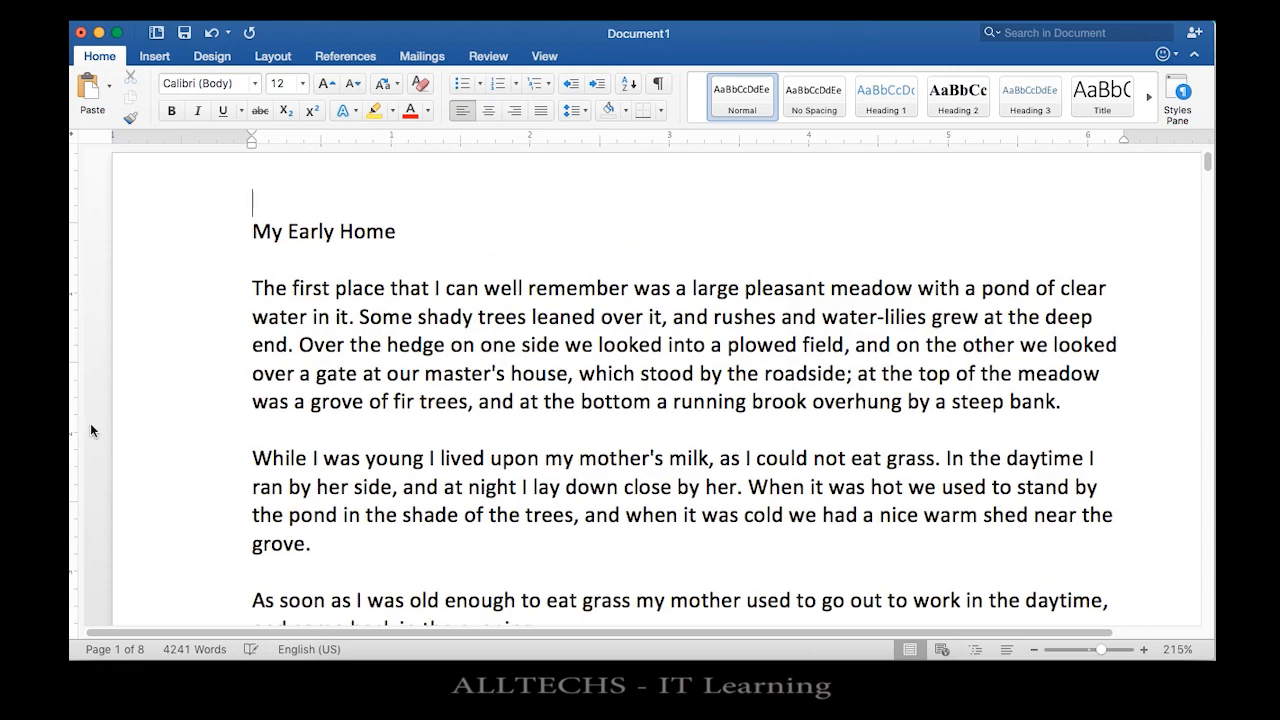
{"action": "key", "text": "Return"}
{"action": "key", "text": "Return"}
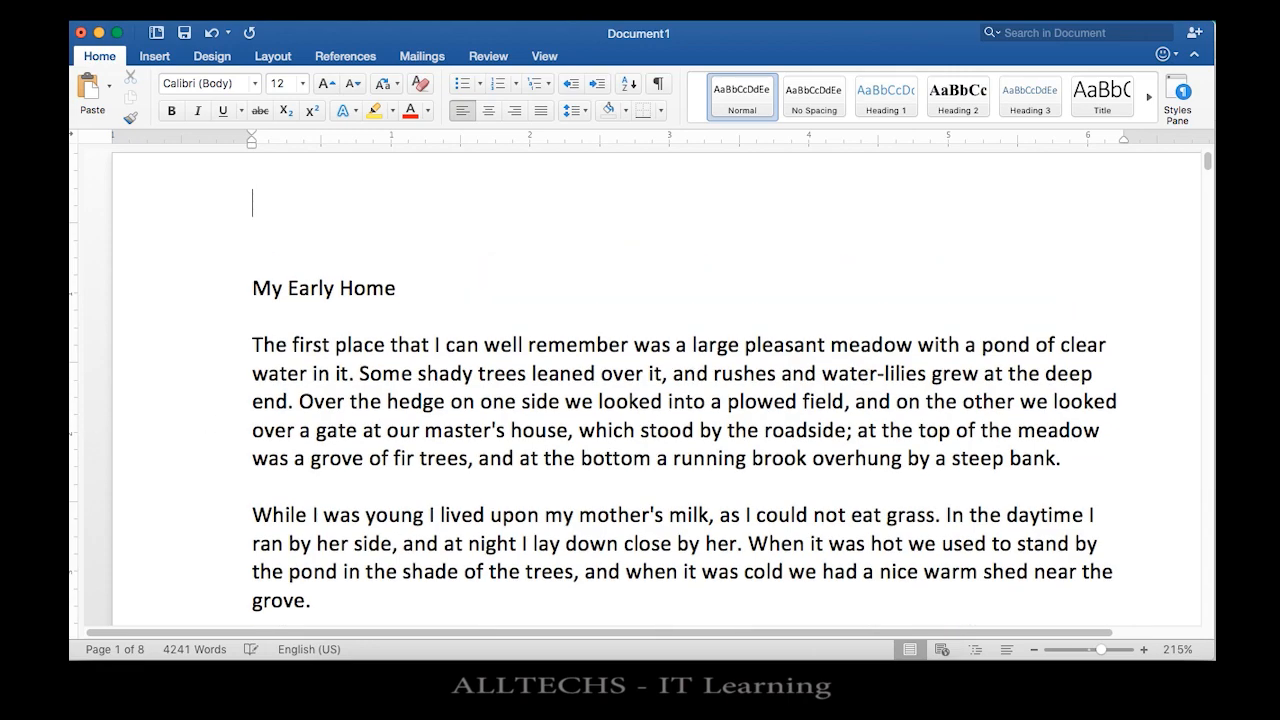
{"action": "type", "text": "The Black Be"}
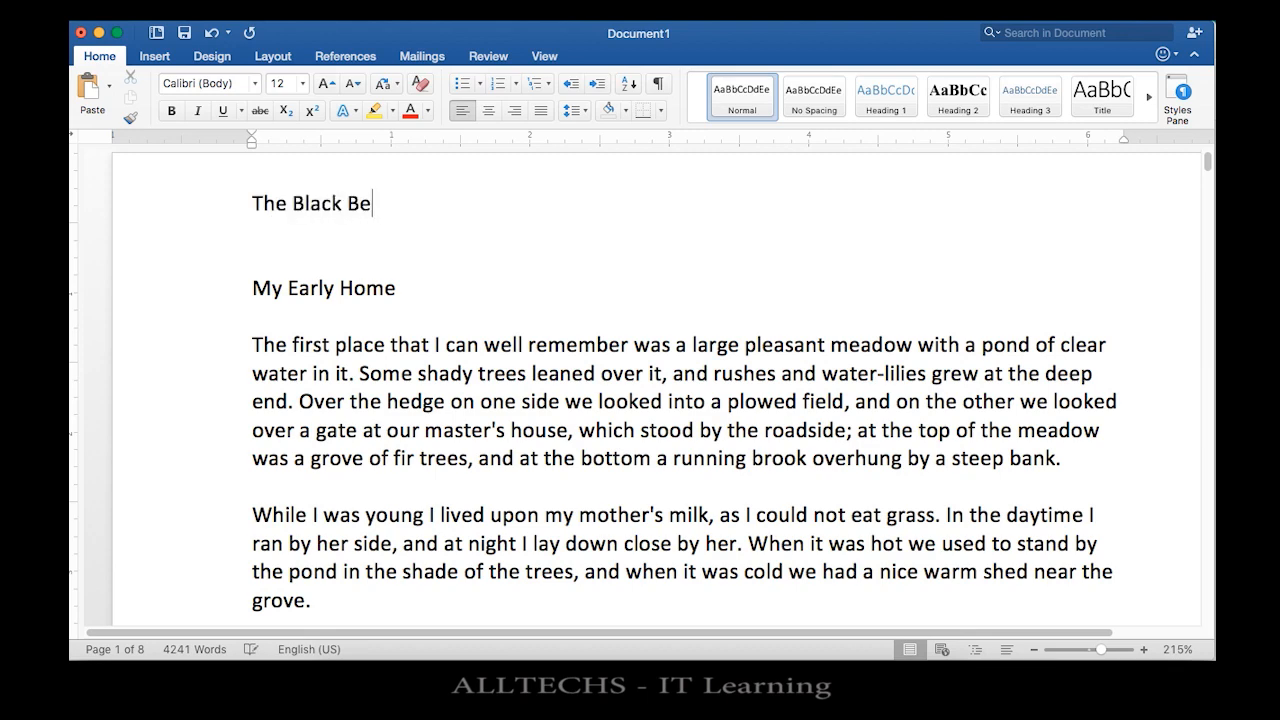
{"action": "type", "text": "auty"}
{"action": "key", "text": "Return"}
{"action": "type", "text": "B"}
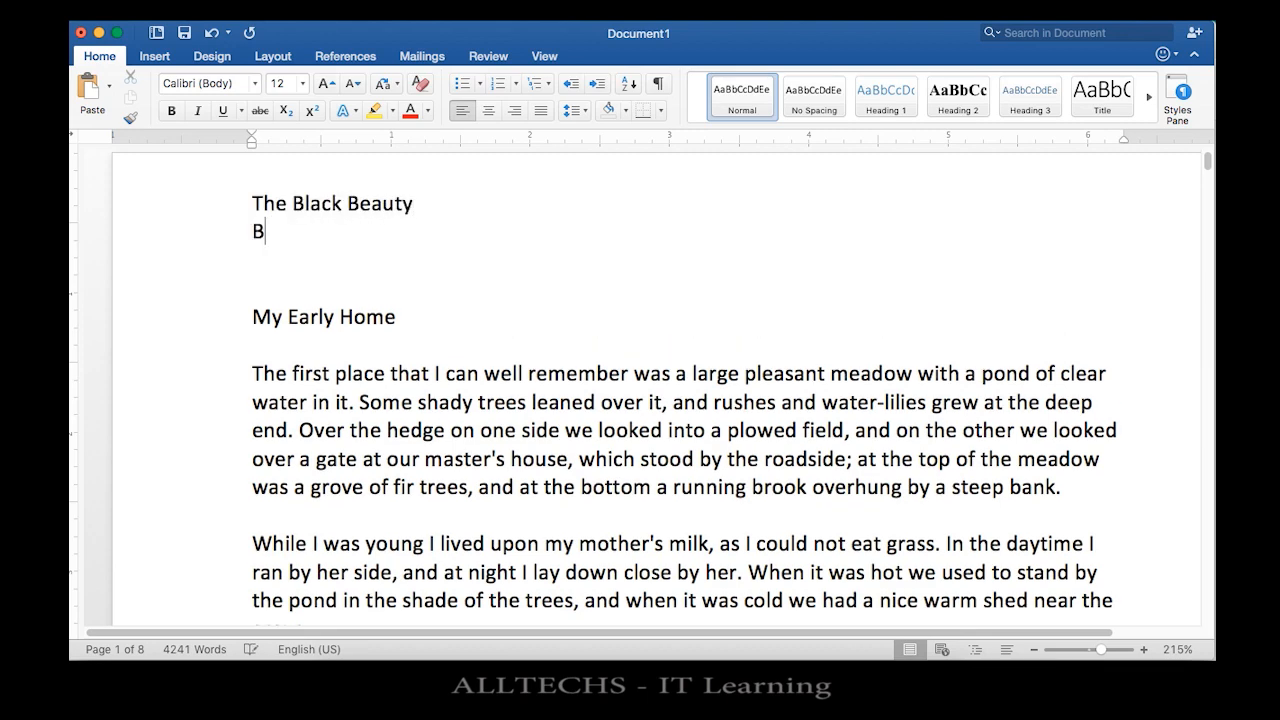
{"action": "type", "text": "y Anna Sewell"}
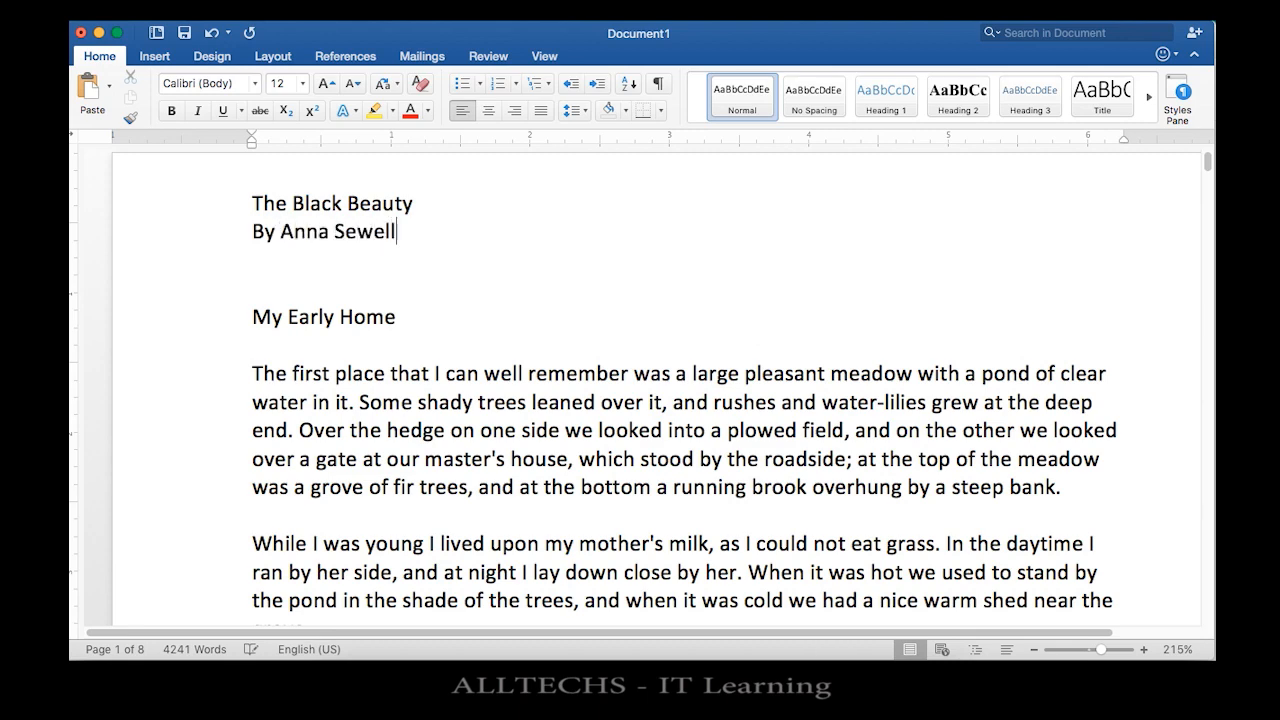
Step: Add a "Chapter 1" line between the byline and the "My Early Home" heading, with a blank line above it
{"action": "key", "text": "Return"}
{"action": "key", "text": "Return"}
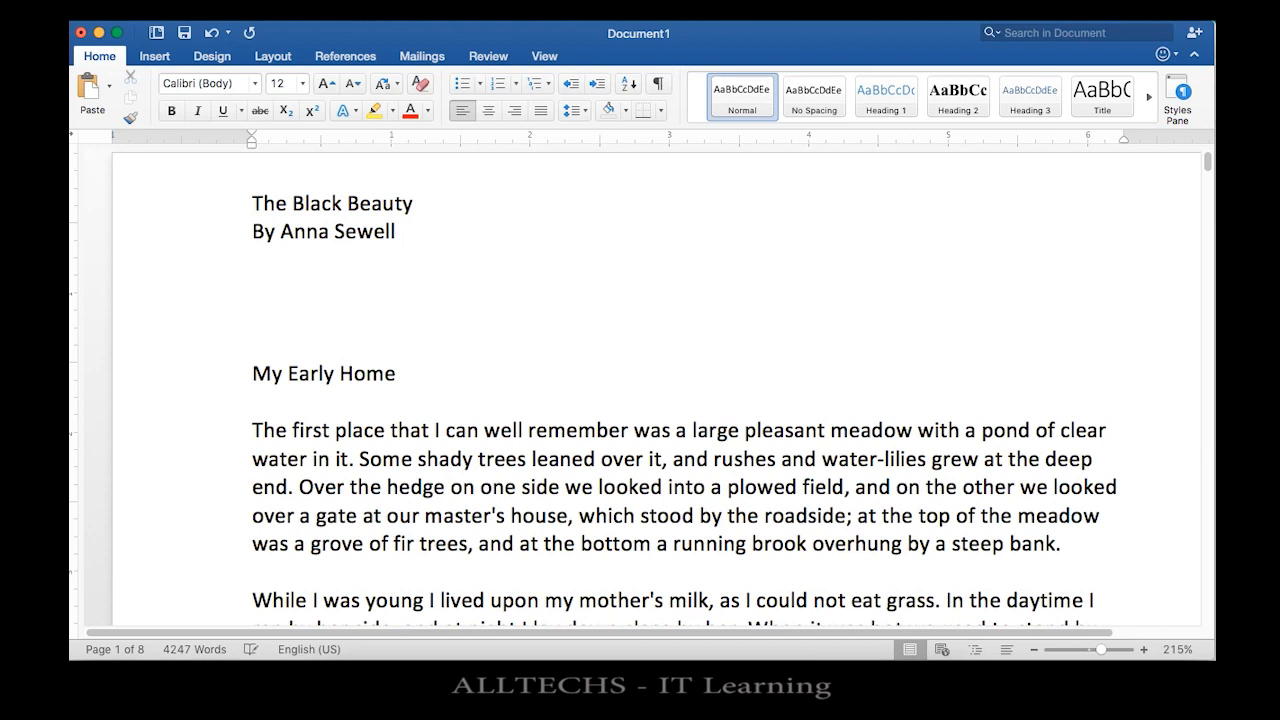
{"action": "key", "text": "BackSpace"}
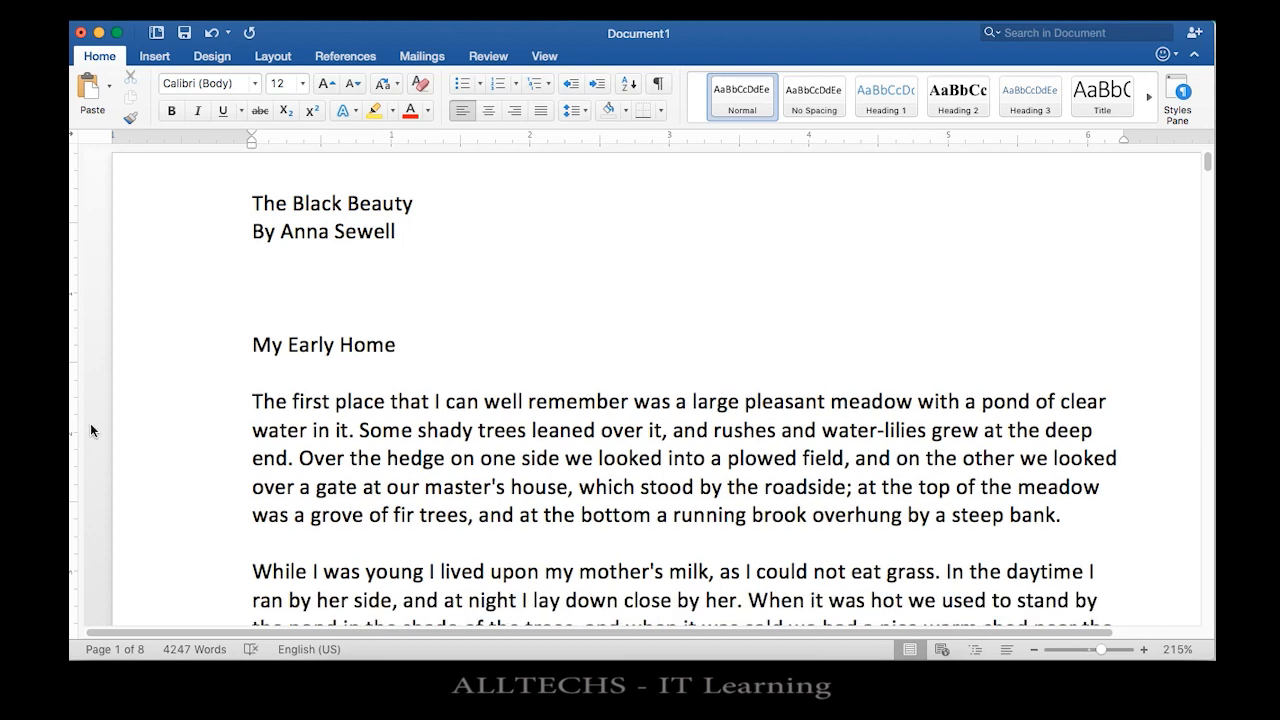
{"action": "type", "text": "Chapter 1"}
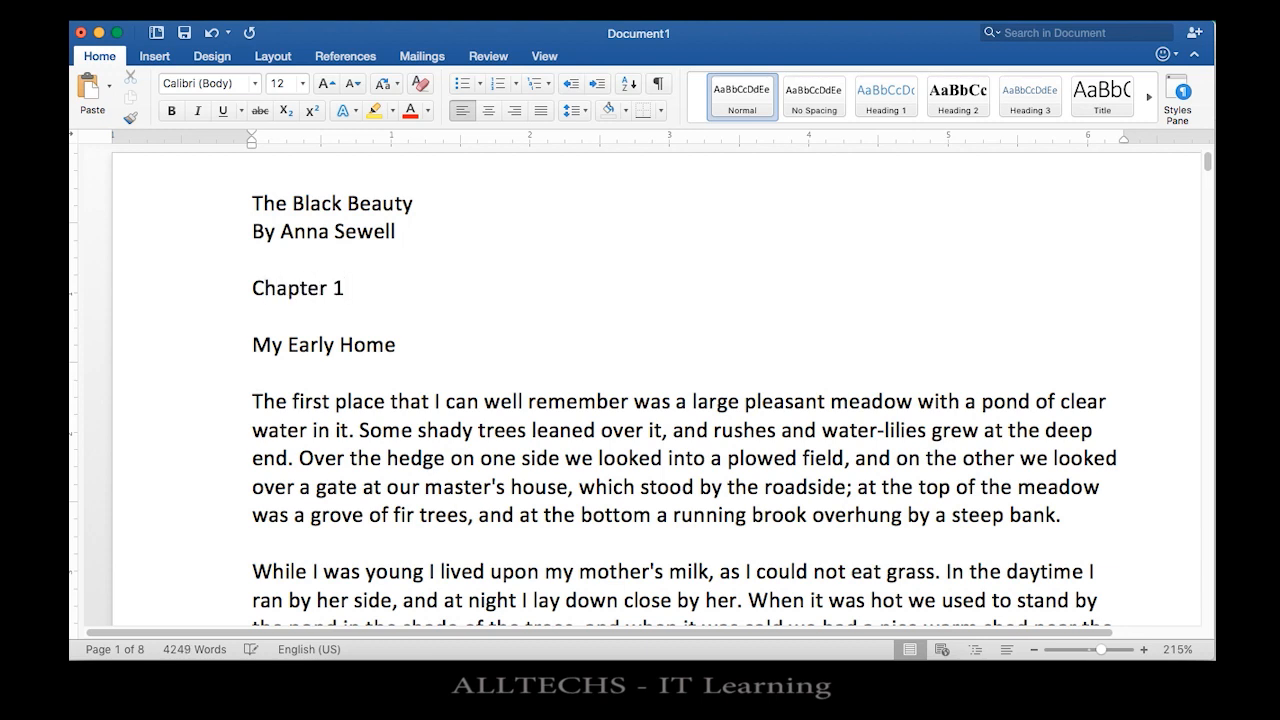
Step: Remove one extra blank line below the "The Hunt" heading
{"action": "left_click", "coordinate": [227, 350]}
{"action": "scroll", "coordinate": [257, 480], "scroll_direction": "down", "scroll_amount": 5}
{"action": "scroll", "coordinate": [293, 530], "scroll_direction": "down", "scroll_amount": 9}
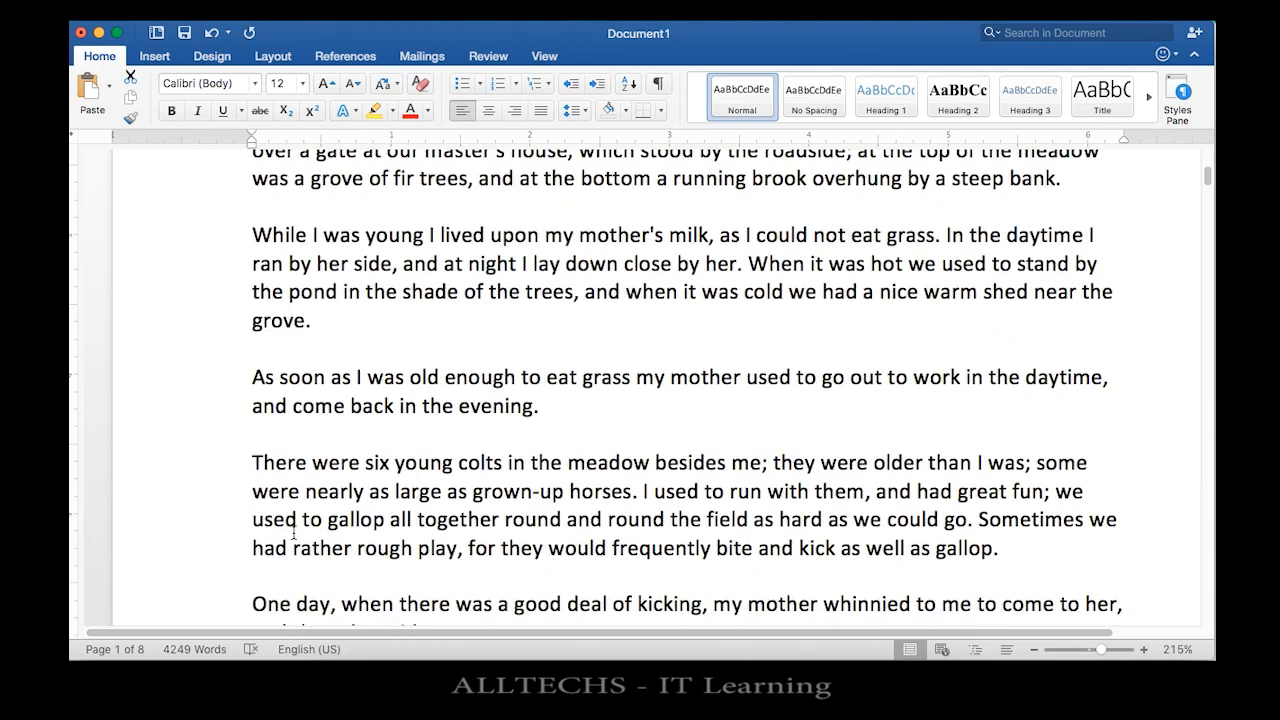
{"action": "scroll", "coordinate": [328, 622], "scroll_direction": "down", "scroll_amount": 20}
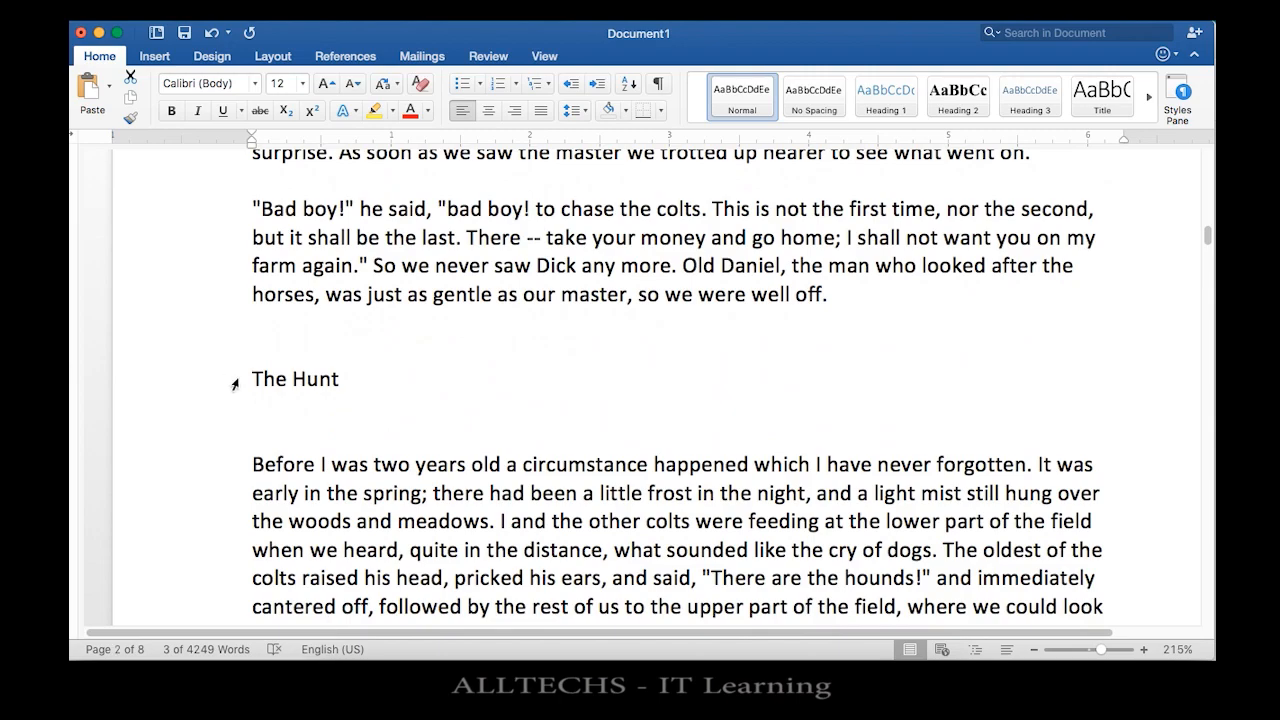
{"action": "left_click", "coordinate": [263, 412]}
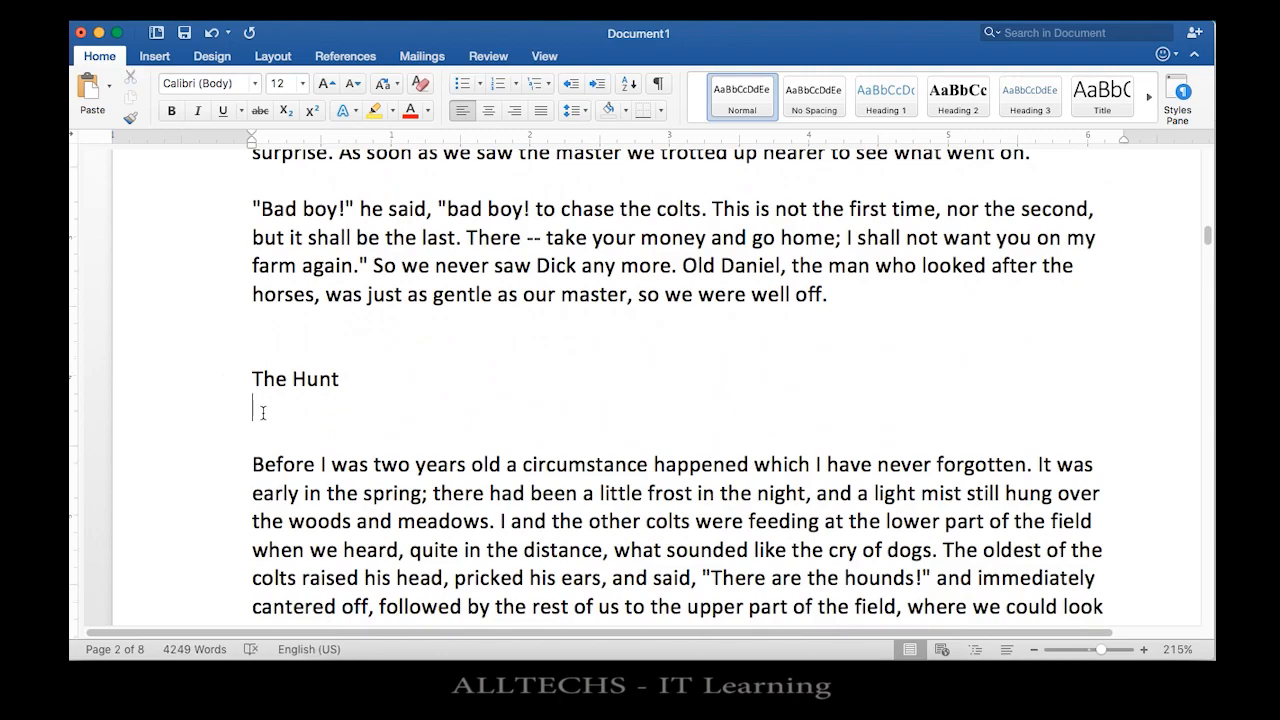
{"action": "key", "text": "BackSpace"}
Step: Insert a "Chapter 2" line directly above the "Birtwick Park" heading
{"action": "scroll", "coordinate": [676, 380], "scroll_direction": "down", "scroll_amount": 10}
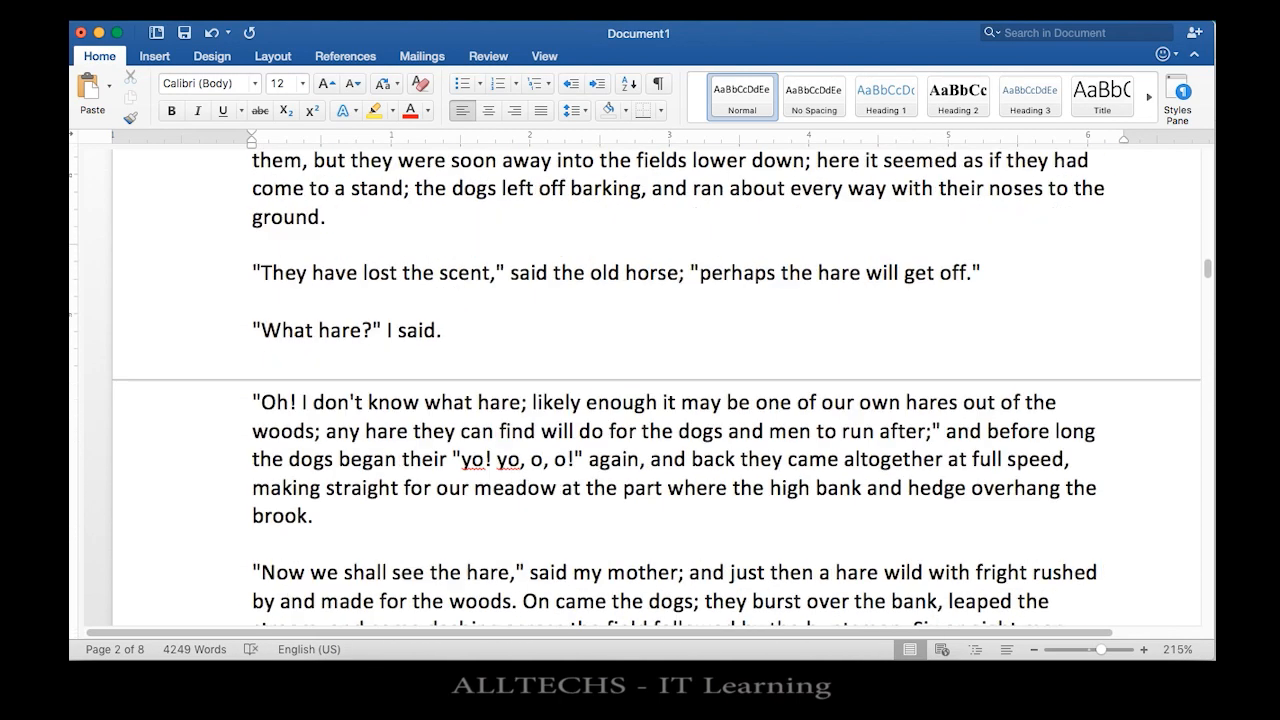
{"action": "scroll", "coordinate": [676, 380], "scroll_direction": "up", "scroll_amount": 2}
{"action": "scroll", "coordinate": [684, 394], "scroll_direction": "down", "scroll_amount": 15}
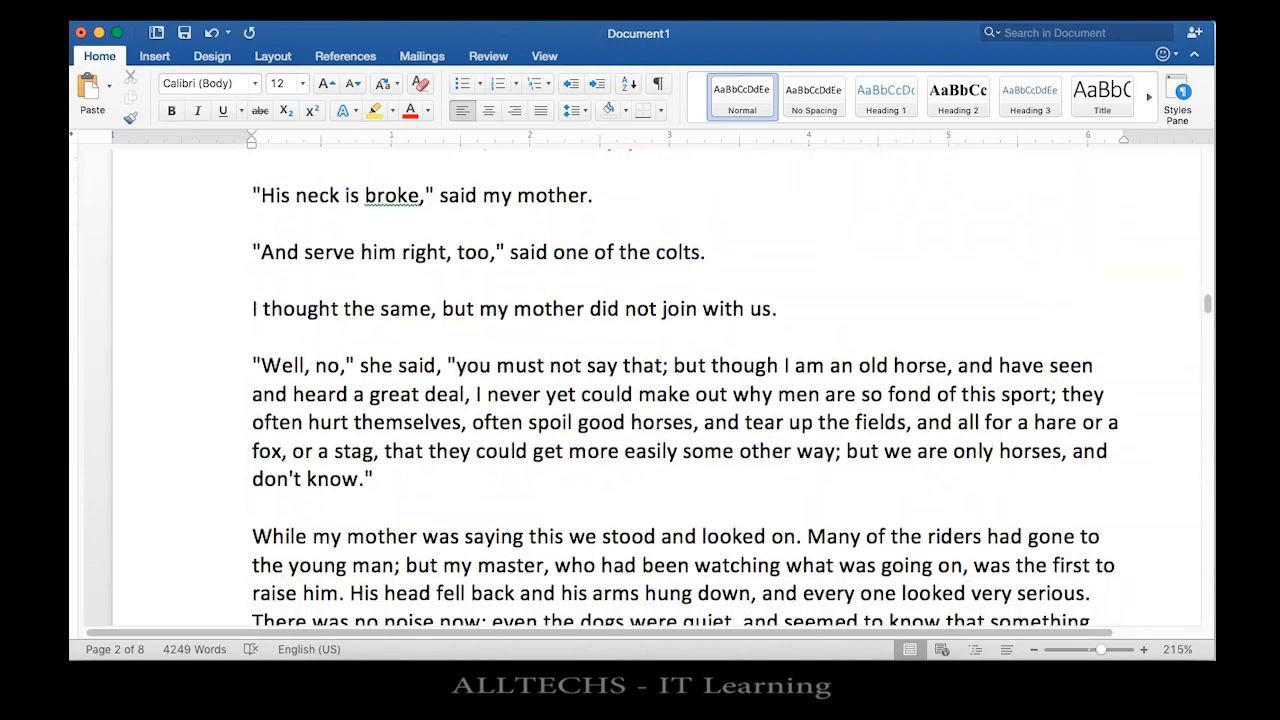
{"action": "scroll", "coordinate": [263, 372], "scroll_direction": "down", "scroll_amount": 6}
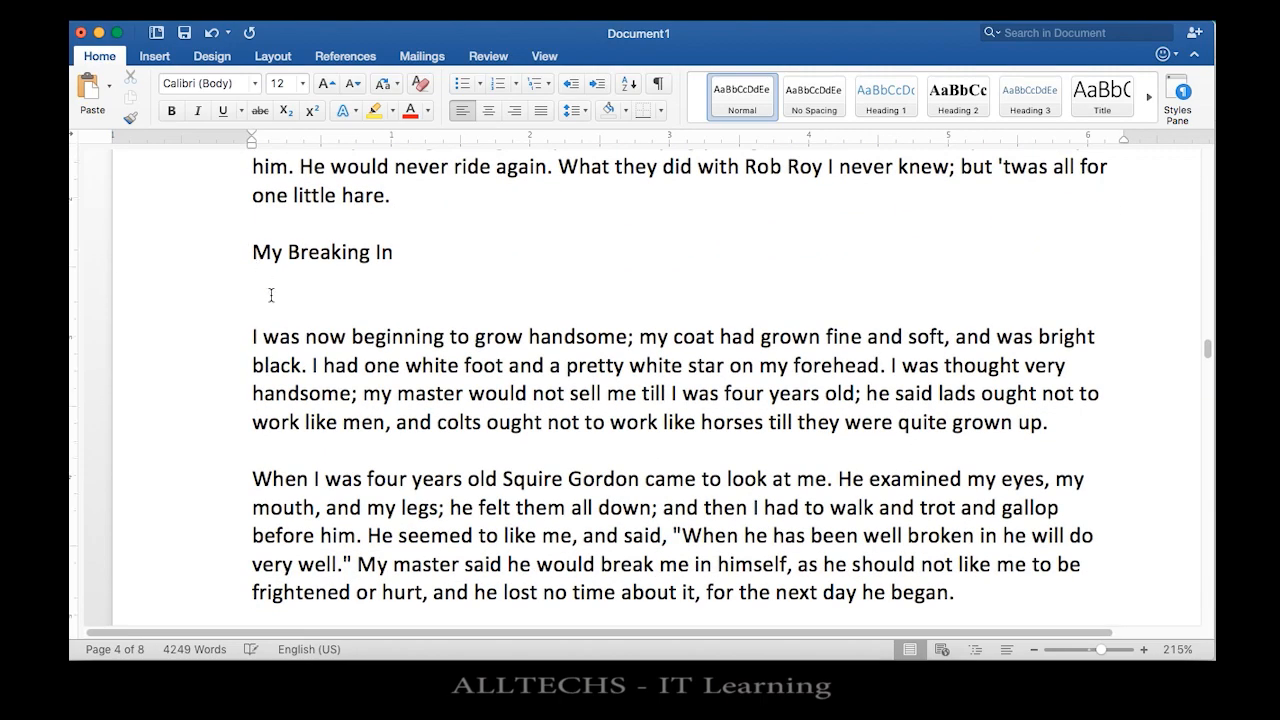
{"action": "scroll", "coordinate": [270, 295], "scroll_direction": "down", "scroll_amount": 12}
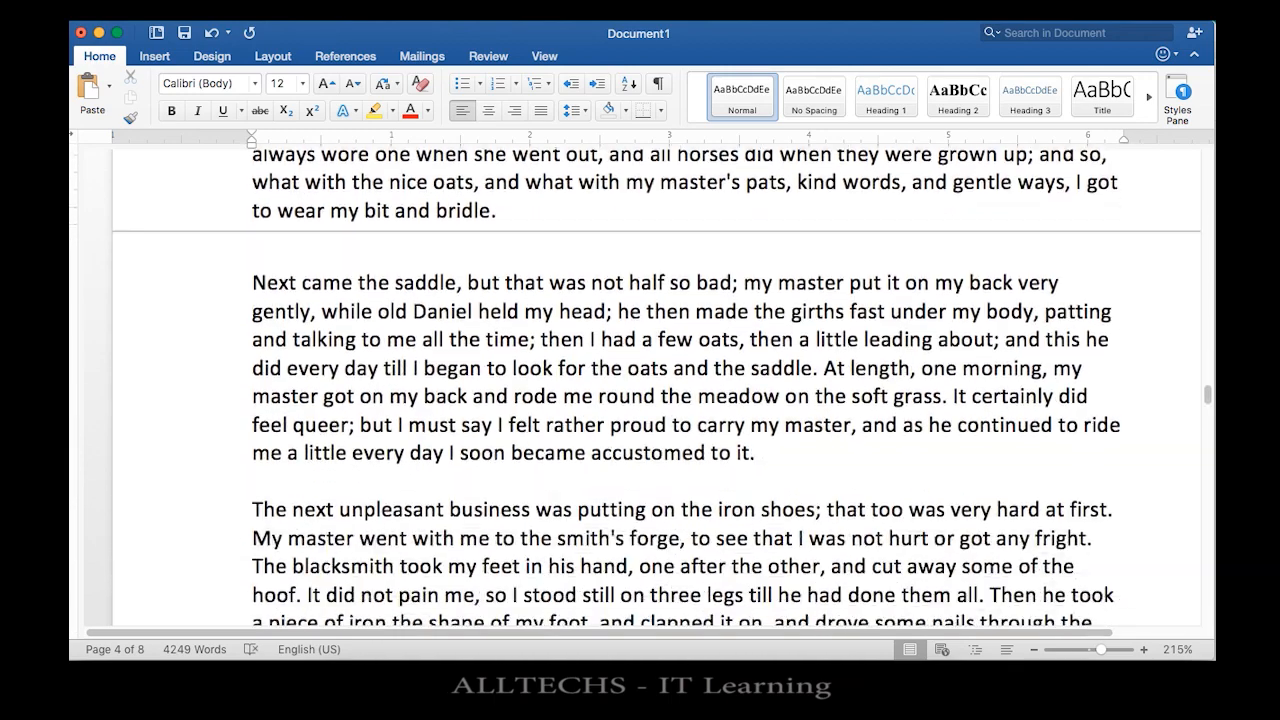
{"action": "scroll", "coordinate": [684, 390], "scroll_direction": "down", "scroll_amount": 12}
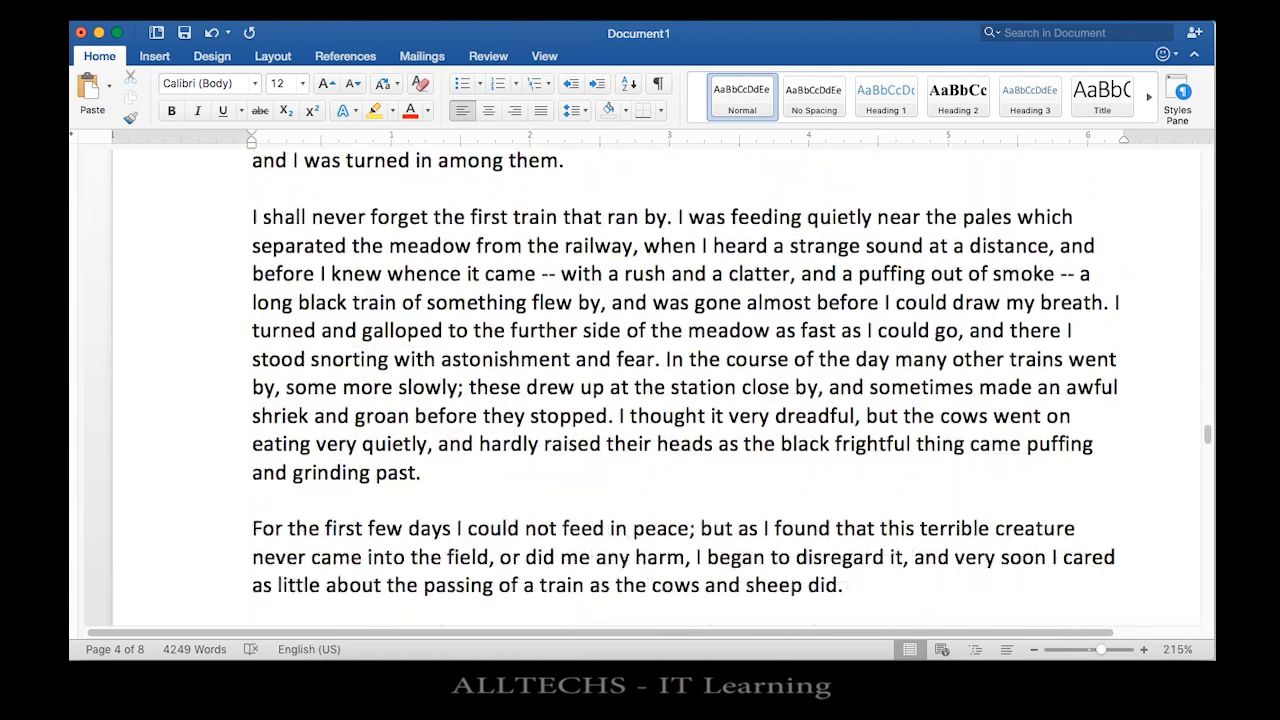
{"action": "scroll", "coordinate": [313, 237], "scroll_direction": "down", "scroll_amount": 12}
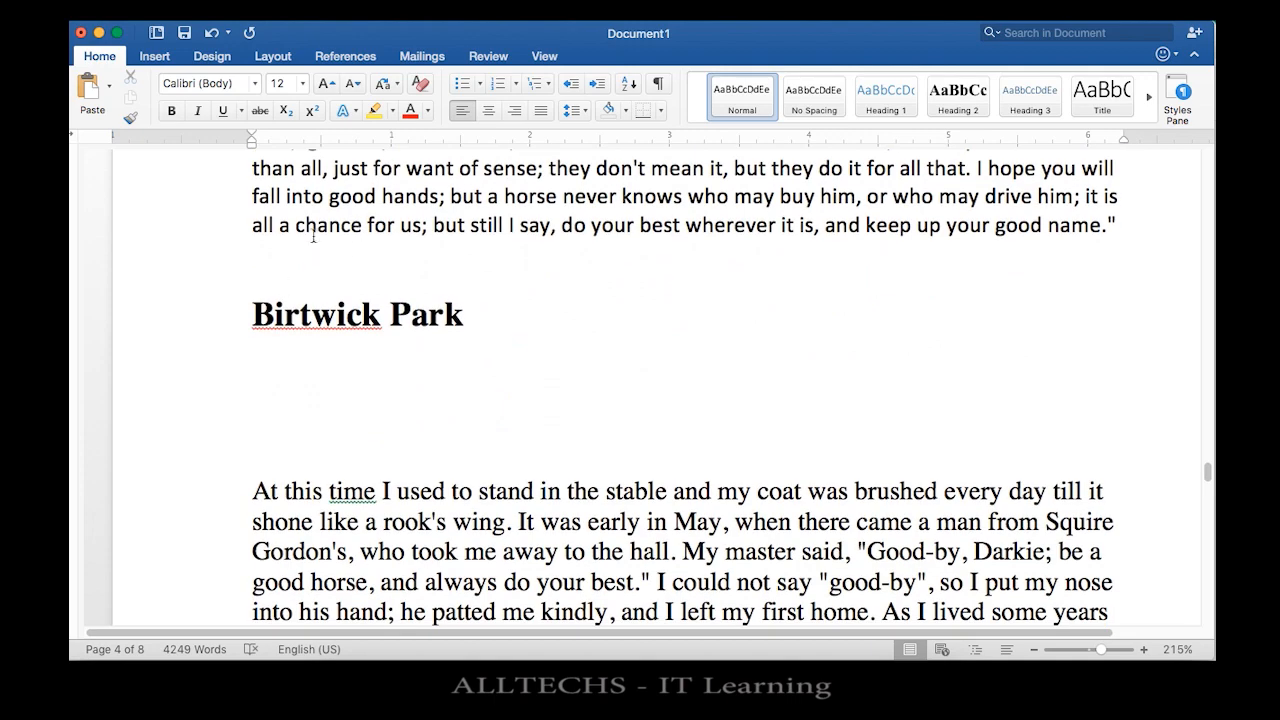
{"action": "left_click", "coordinate": [252, 313]}
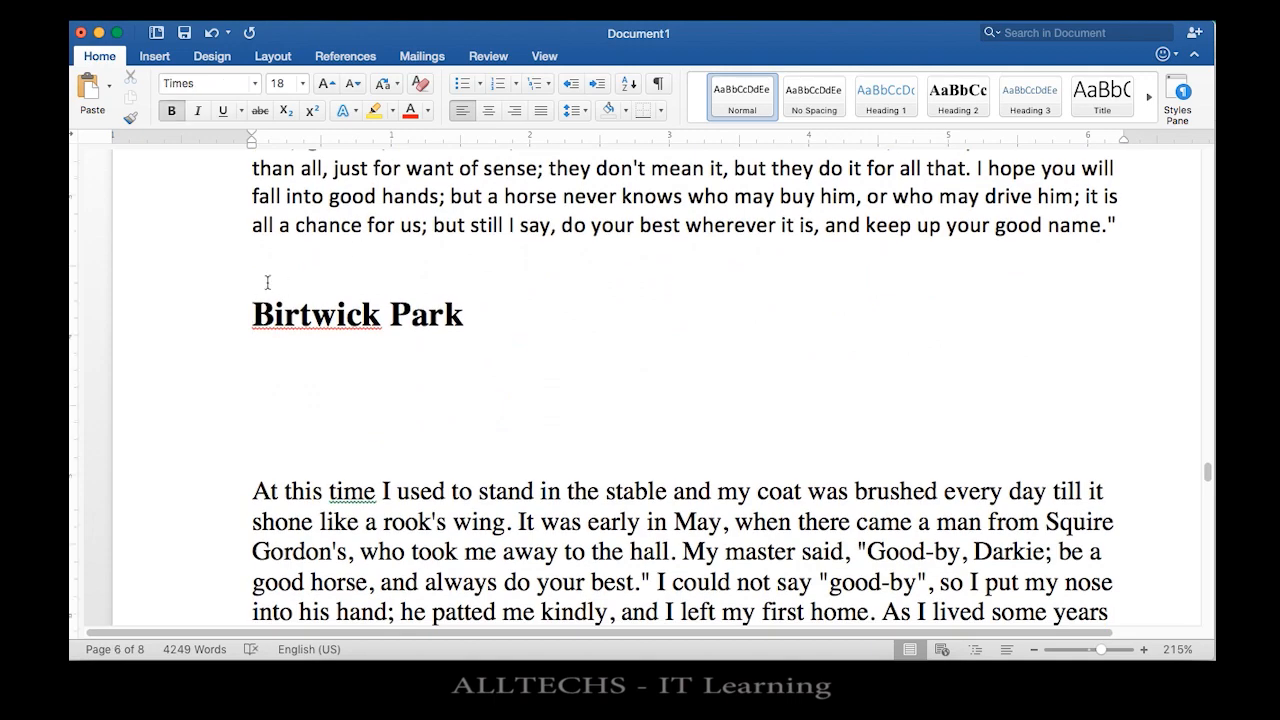
{"action": "left_click", "coordinate": [257, 270]}
{"action": "key", "text": "Return"}
{"action": "type", "text": "Chap"}
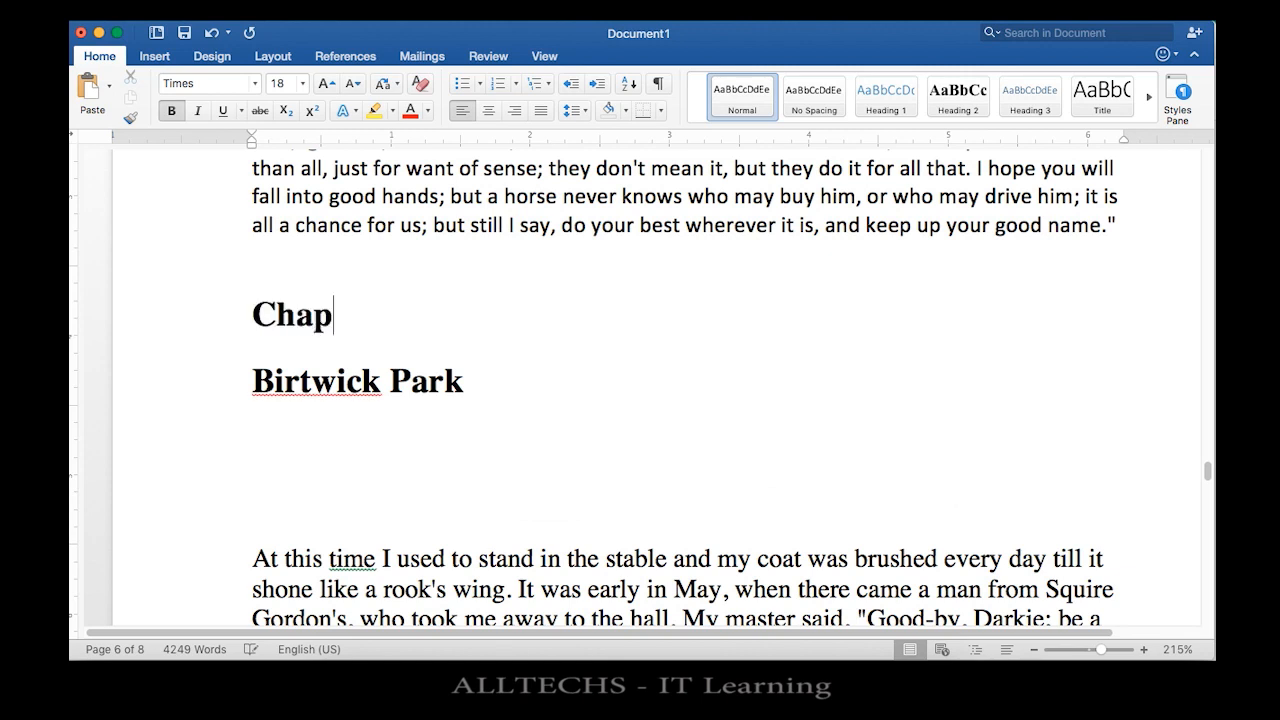
{"action": "type", "text": "ter 2"}
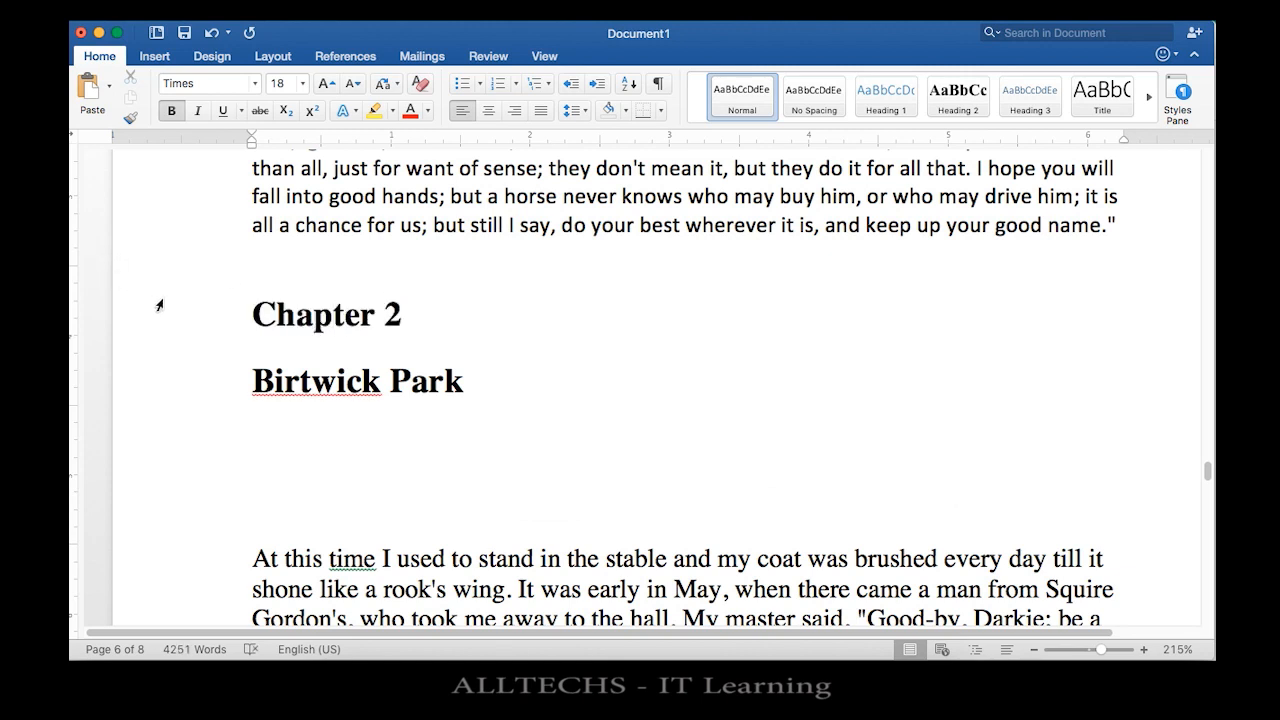
Step: Apply the Normal style to the "Chapter 2" and "Birtwick Park" lines
{"action": "left_click", "coordinate": [173, 316]}
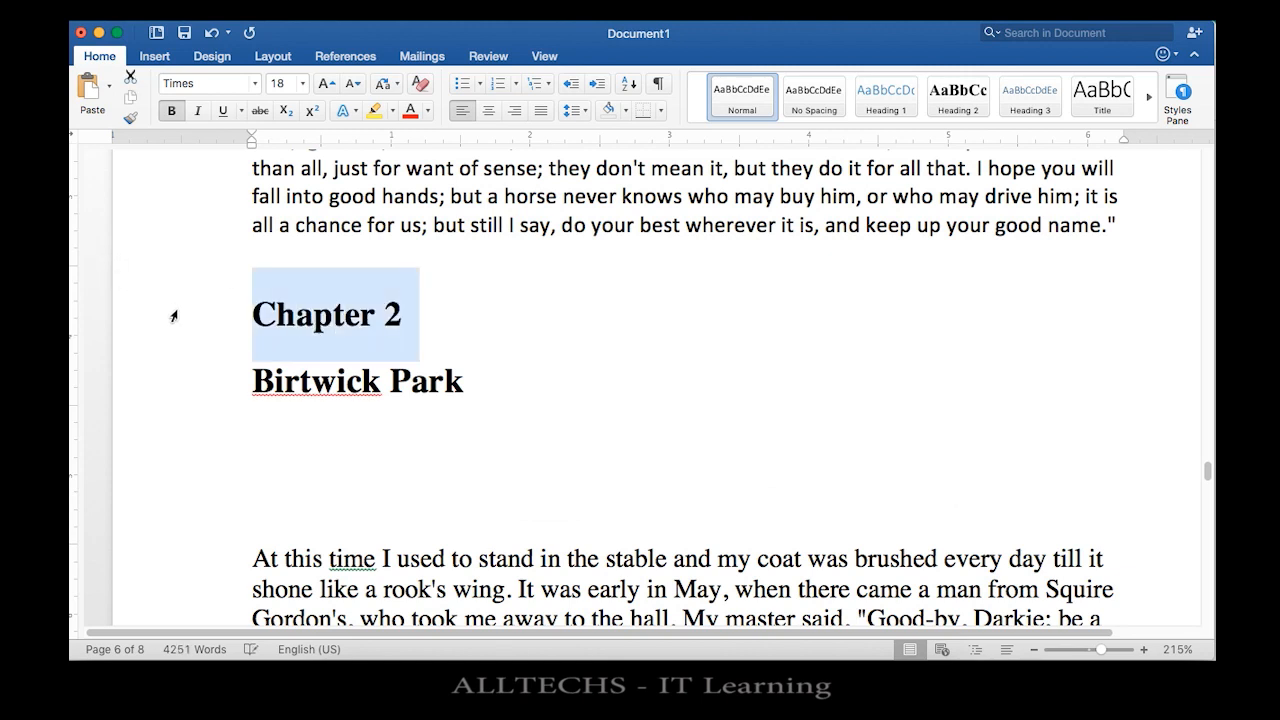
{"action": "left_click", "coordinate": [752, 88]}
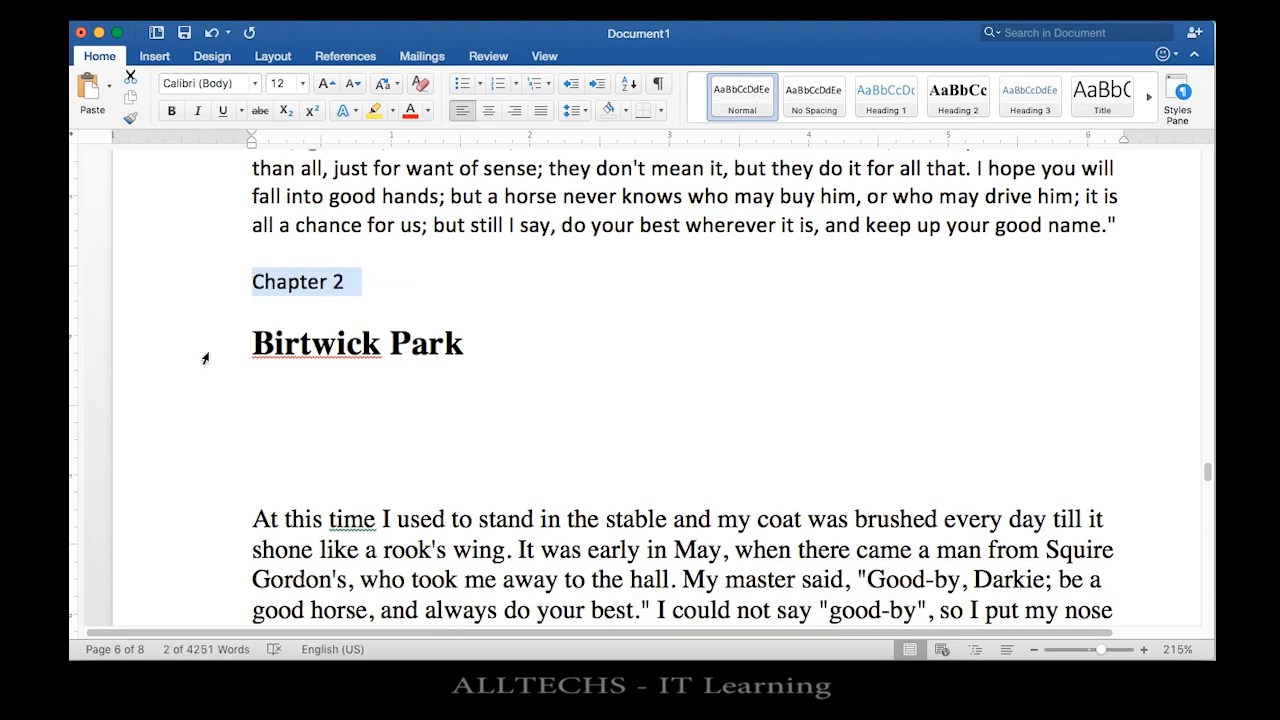
{"action": "left_click", "coordinate": [205, 356]}
{"action": "left_click", "coordinate": [752, 92]}
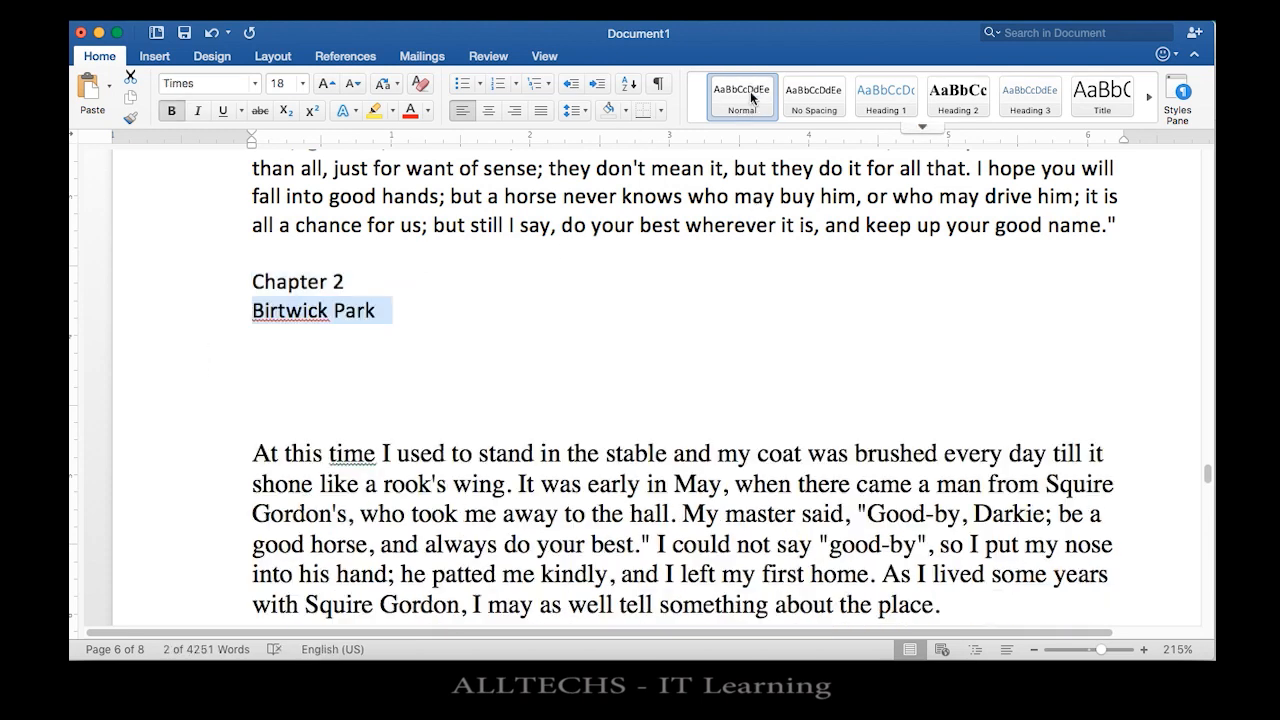
Step: Delete the surplus blank lines between the "Birtwick Park" heading and the paragraph that follows it
{"action": "left_click", "coordinate": [284, 367]}
{"action": "double_click", "coordinate": [284, 367]}
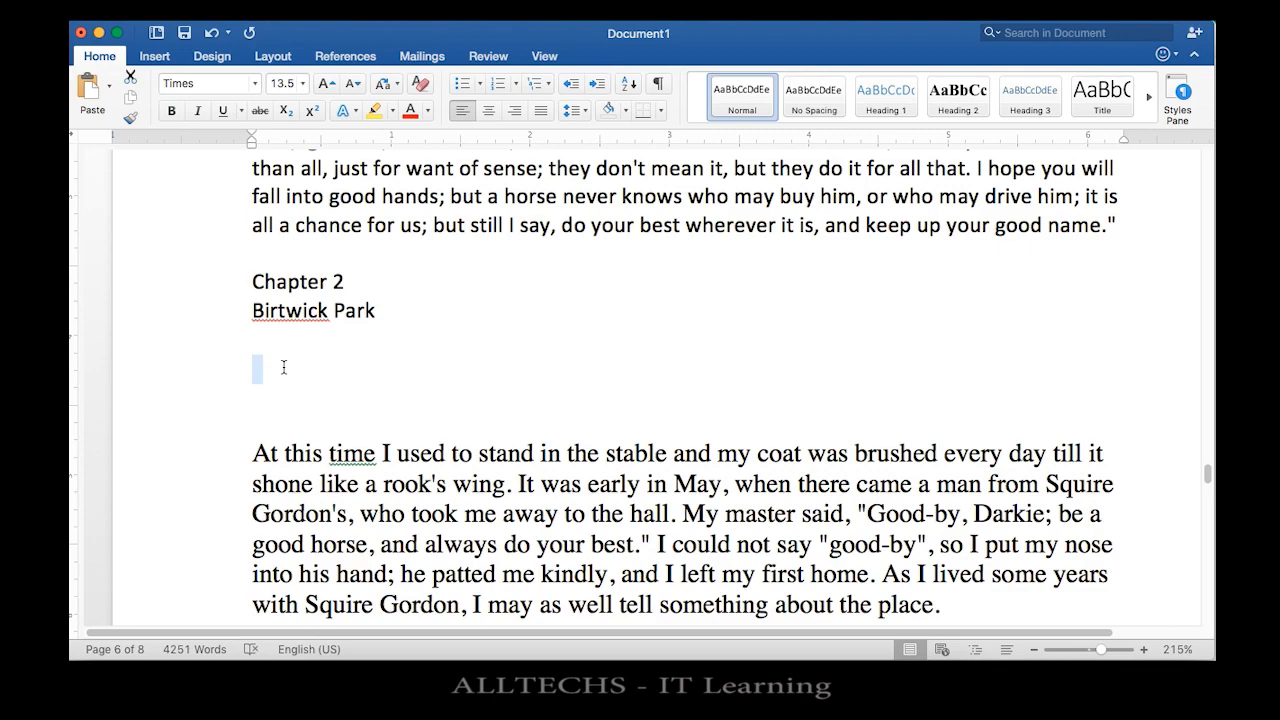
{"action": "key", "text": "shift+Down"}
{"action": "key", "text": "shift+Down"}
{"action": "key", "text": "shift+Up"}
{"action": "key", "text": "BackSpace"}
{"action": "key", "text": "BackSpace"}
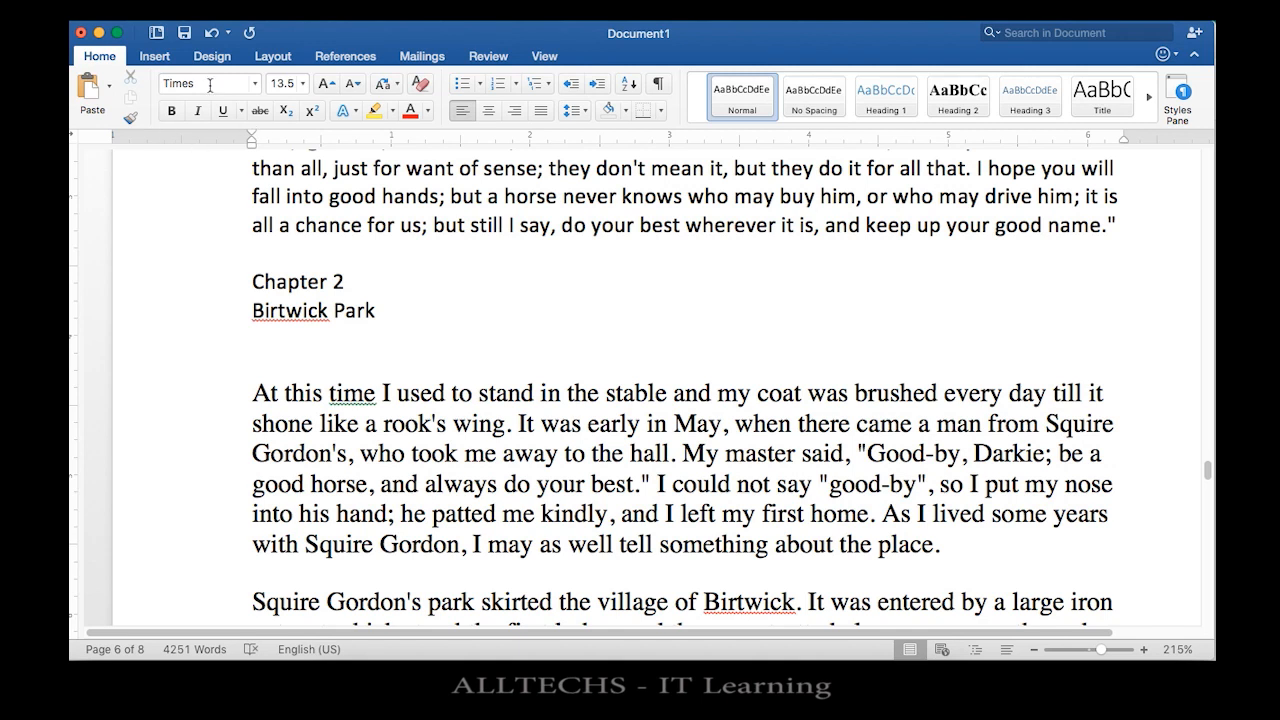
Step: Zoom out, show the document in Multiple Pages view, and look over its pages from the beginning
{"action": "scroll", "coordinate": [372, 403], "scroll_direction": "up", "scroll_amount": 20}
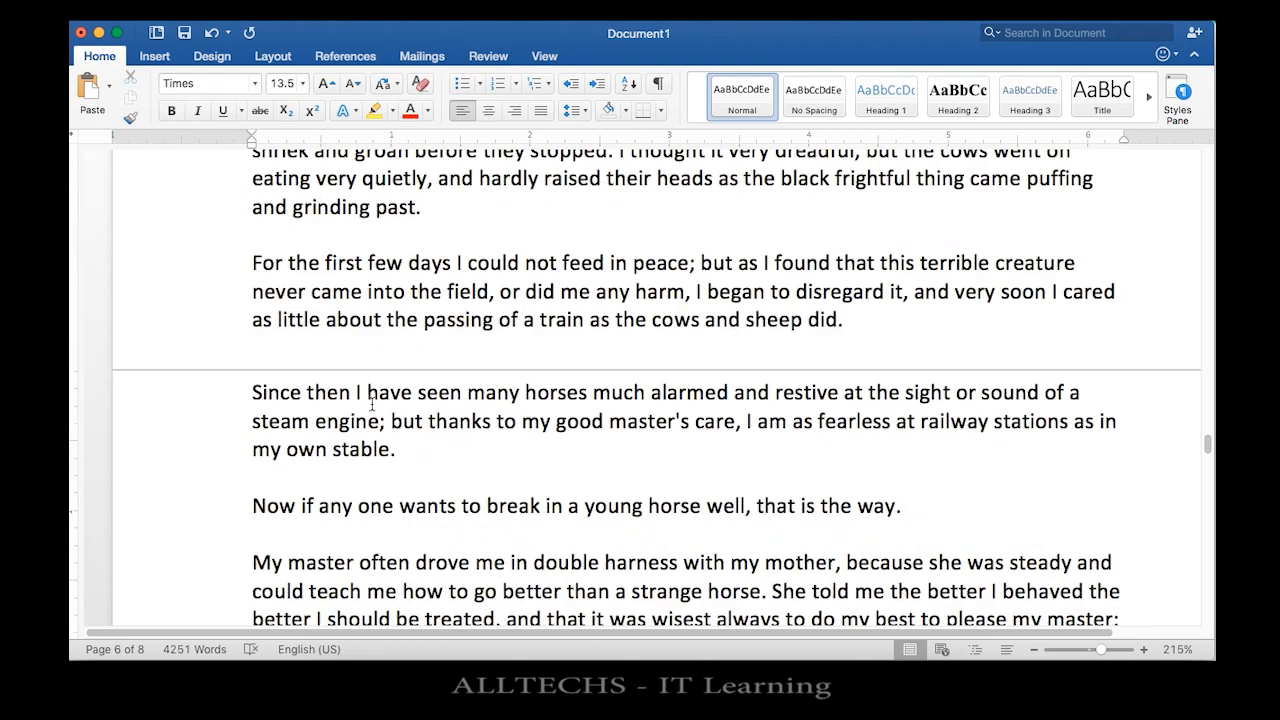
{"action": "scroll", "coordinate": [372, 403], "scroll_direction": "up", "scroll_amount": 10}
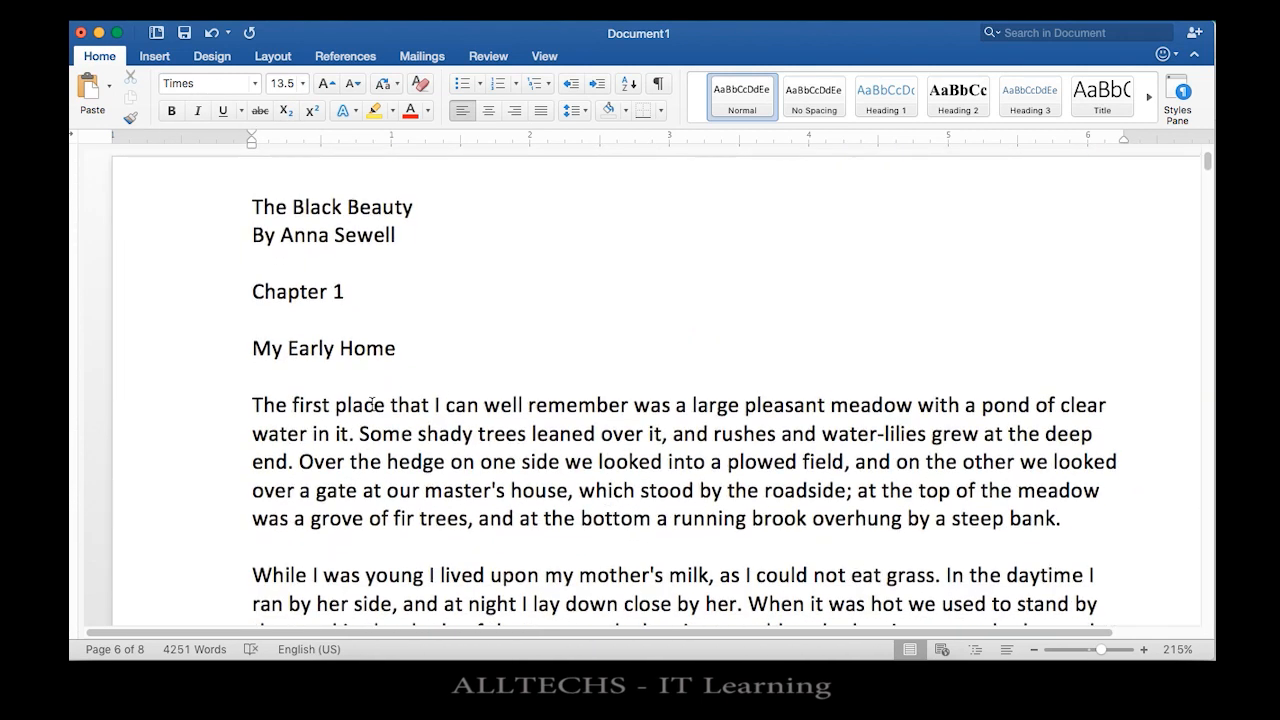
{"action": "scroll", "coordinate": [338, 373], "scroll_direction": "down", "scroll_amount": 10}
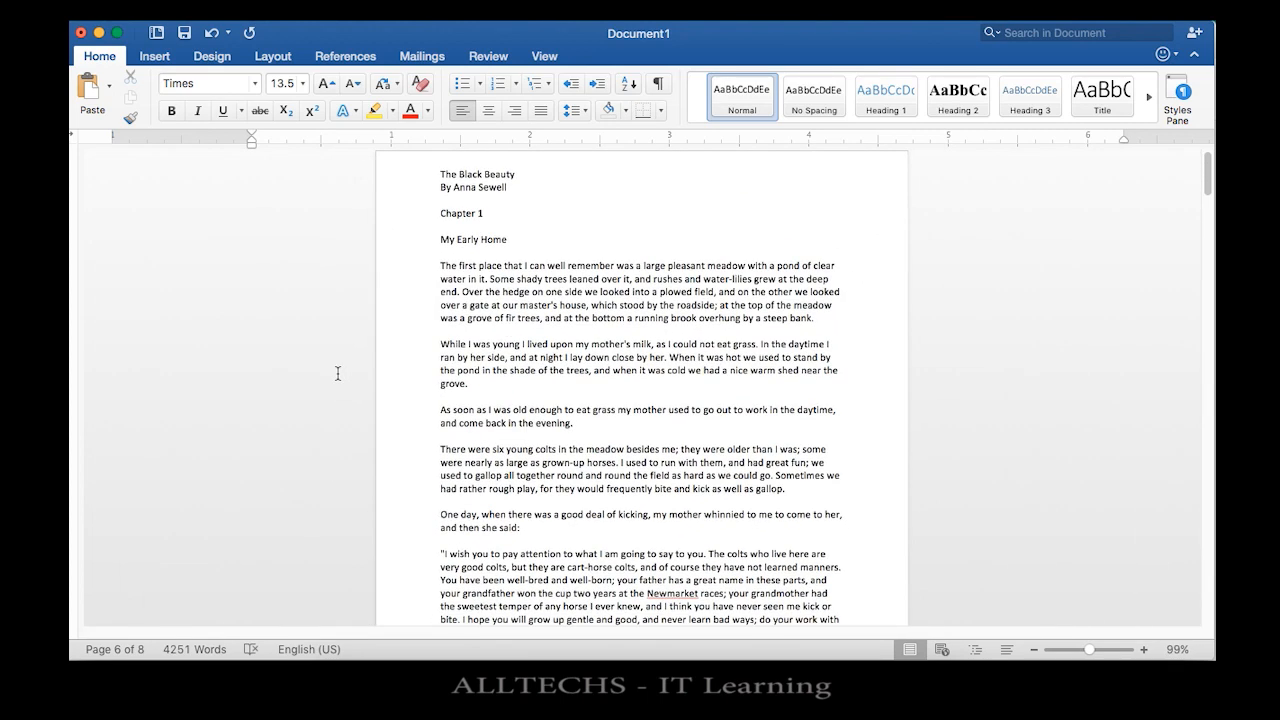
{"action": "left_click", "coordinate": [550, 60]}
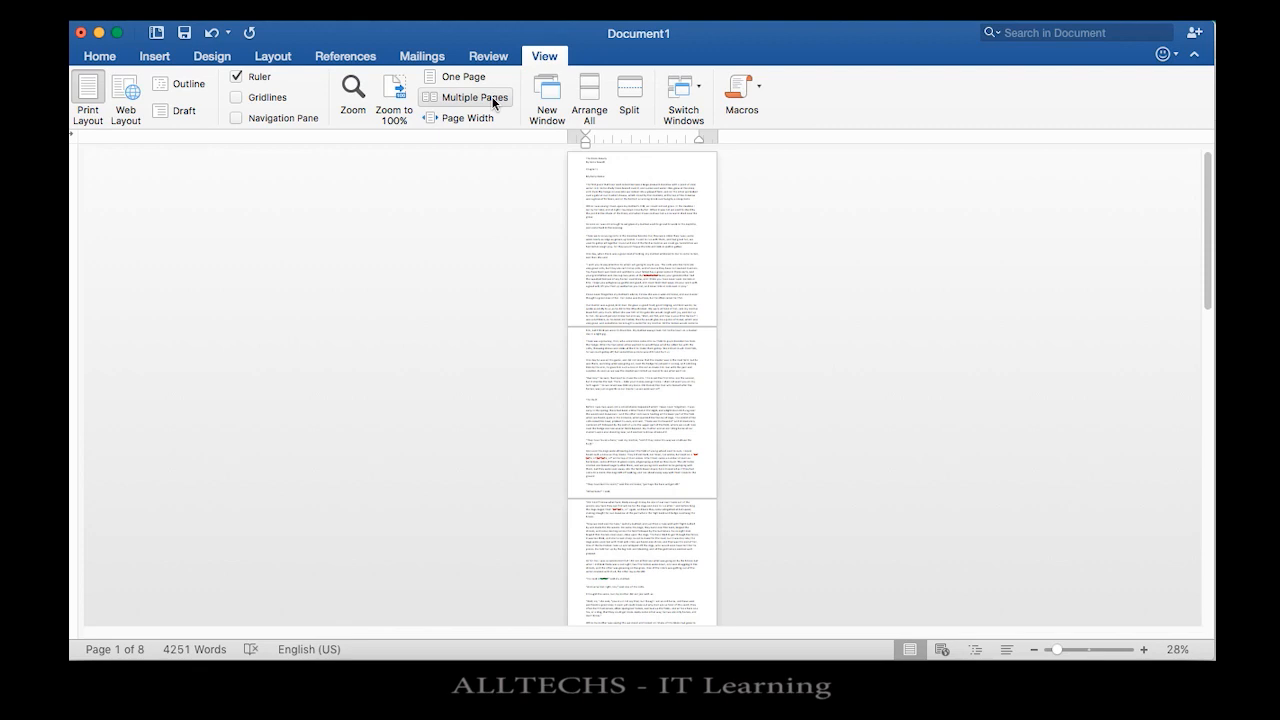
{"action": "left_click", "coordinate": [473, 97]}
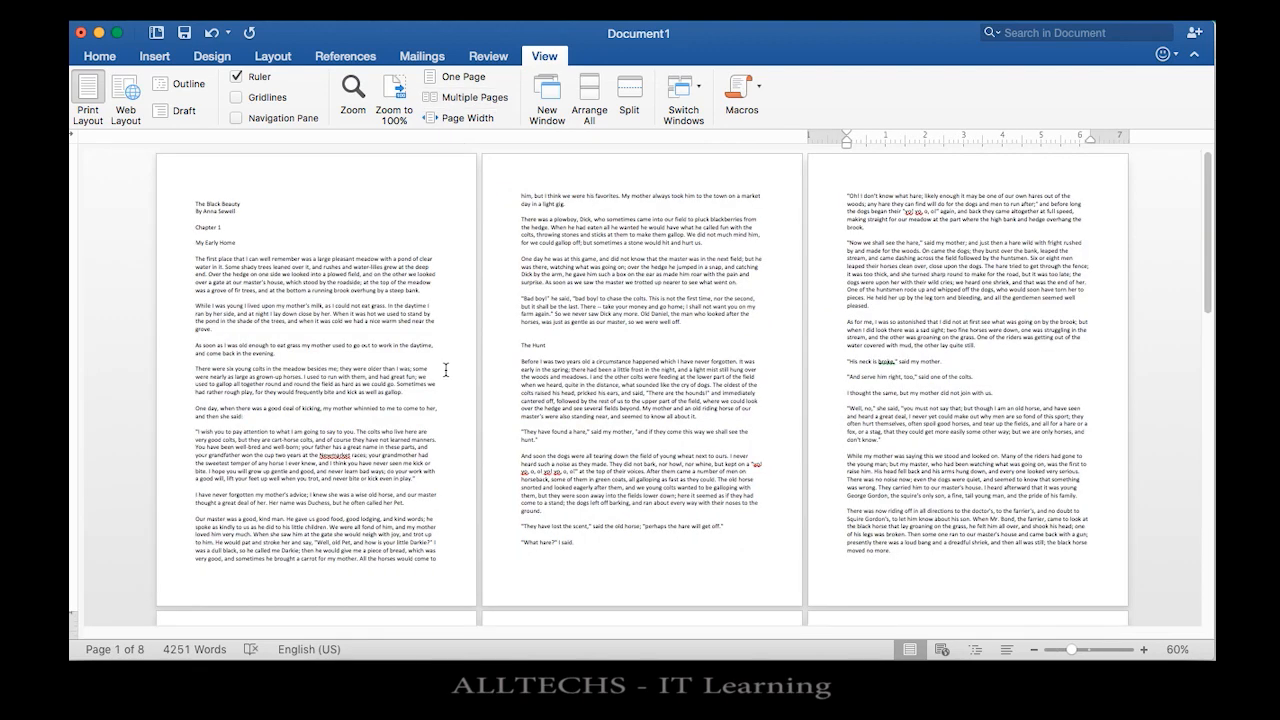
{"action": "scroll", "coordinate": [446, 370], "scroll_direction": "down", "scroll_amount": 2}
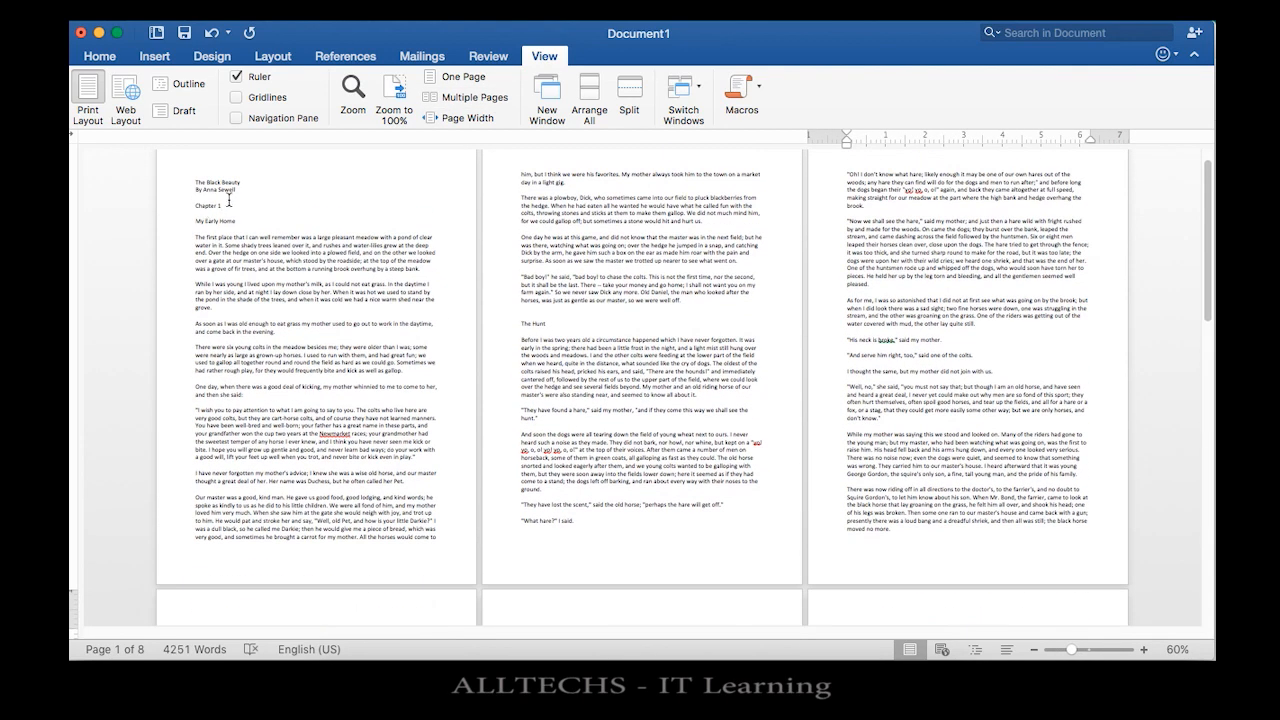
{"action": "scroll", "coordinate": [212, 223], "scroll_direction": "down", "scroll_amount": 10}
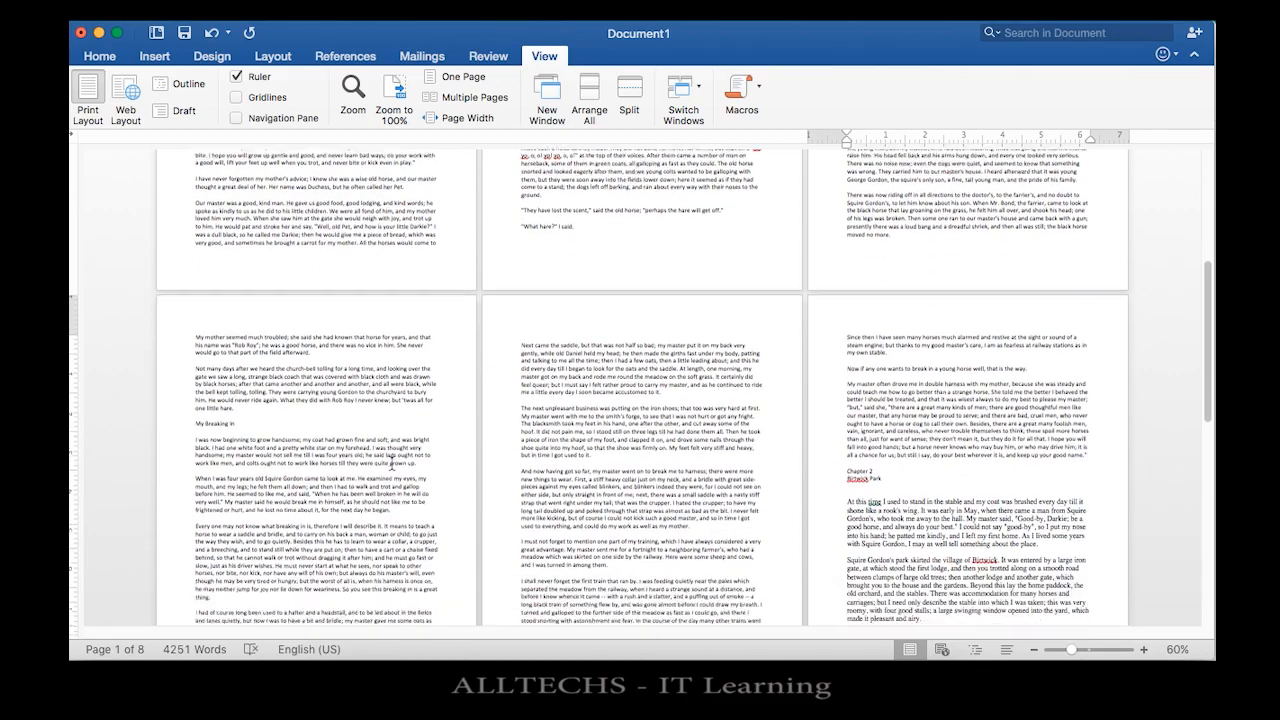
Step: Apply the Title style to the "The Black Beauty" line at the start of the document
{"action": "scroll", "coordinate": [858, 387], "scroll_direction": "down", "scroll_amount": 12}
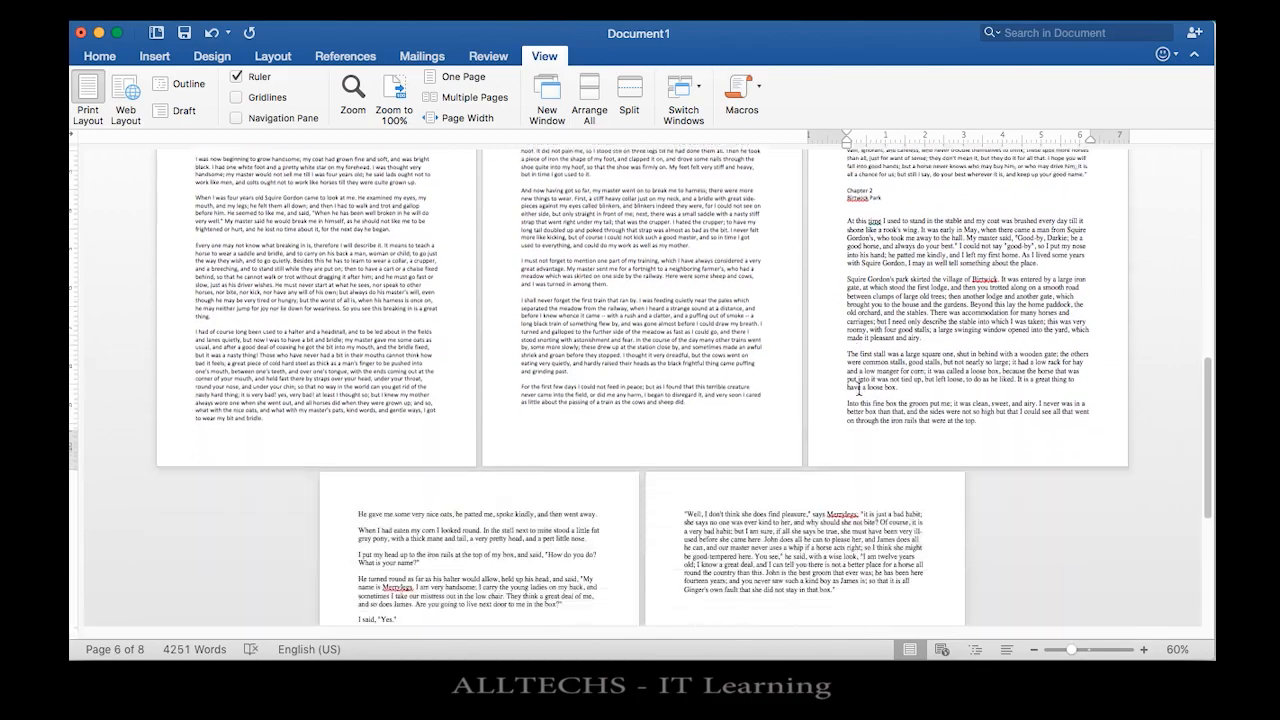
{"action": "scroll", "coordinate": [858, 387], "scroll_direction": "up", "scroll_amount": 20}
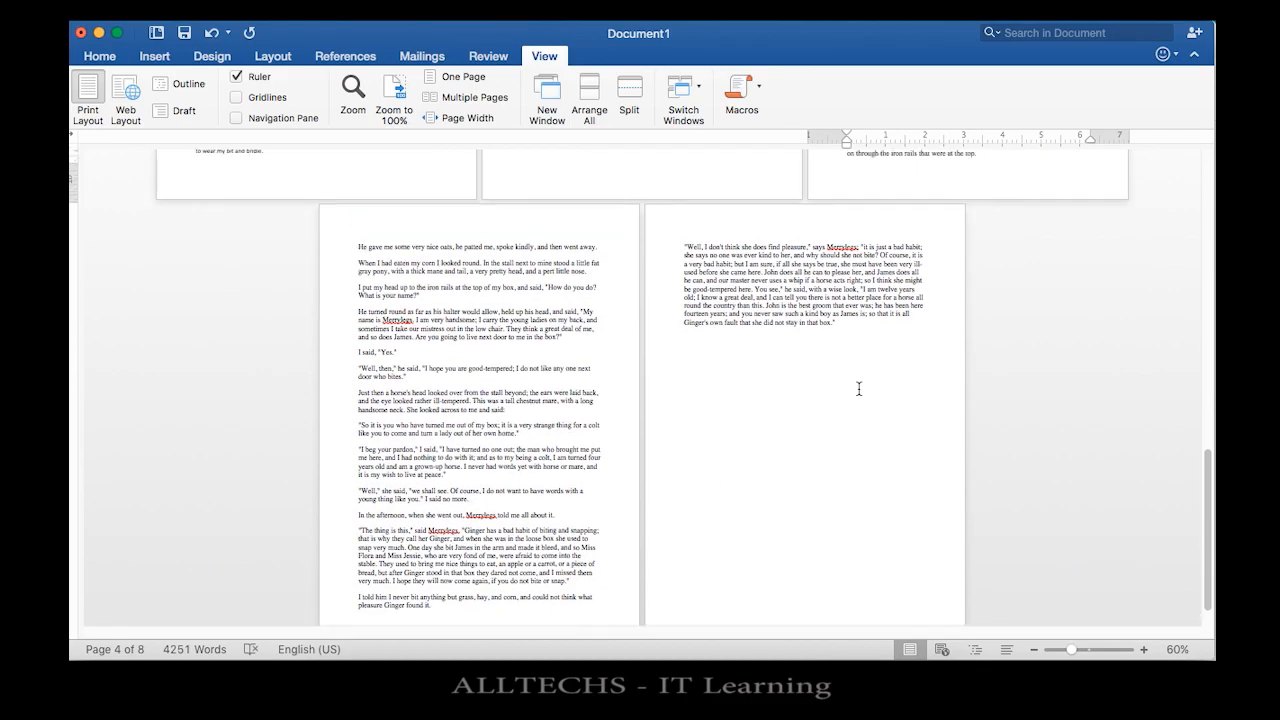
{"action": "scroll", "coordinate": [412, 387], "scroll_direction": "up", "scroll_amount": 10}
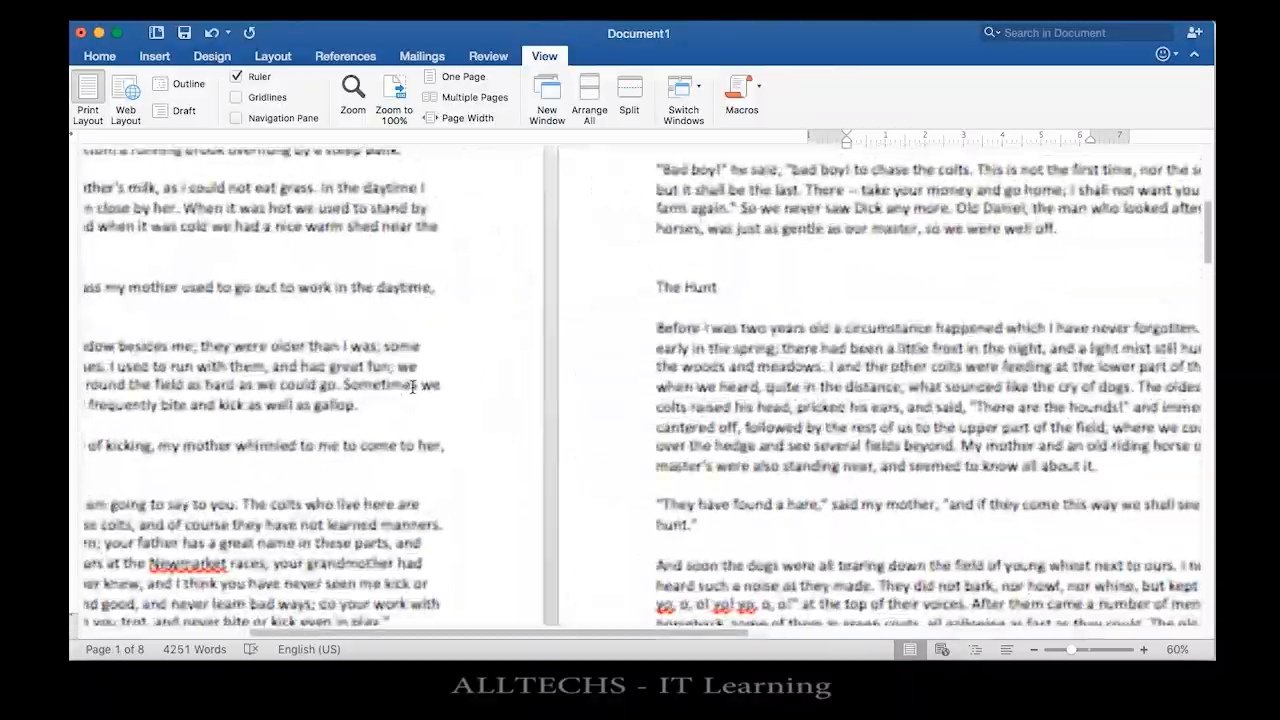
{"action": "scroll", "coordinate": [408, 384], "scroll_direction": "down", "scroll_amount": 1}
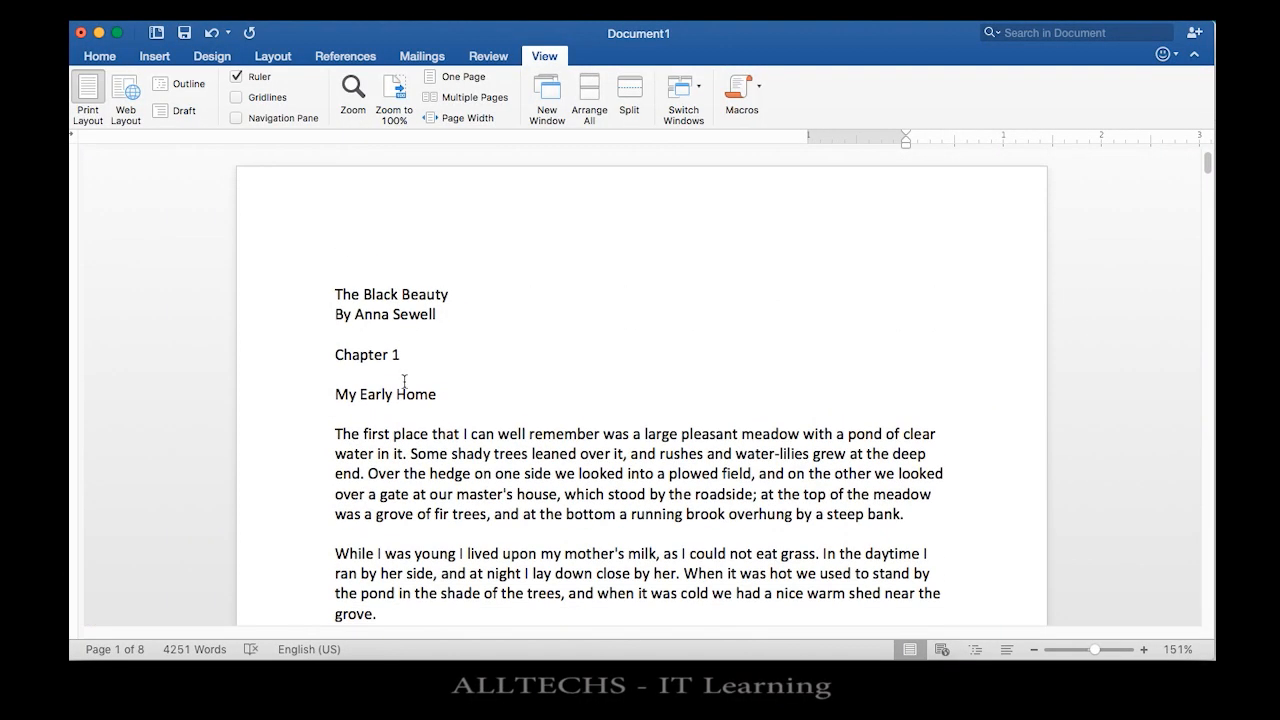
{"action": "left_click", "coordinate": [297, 297]}
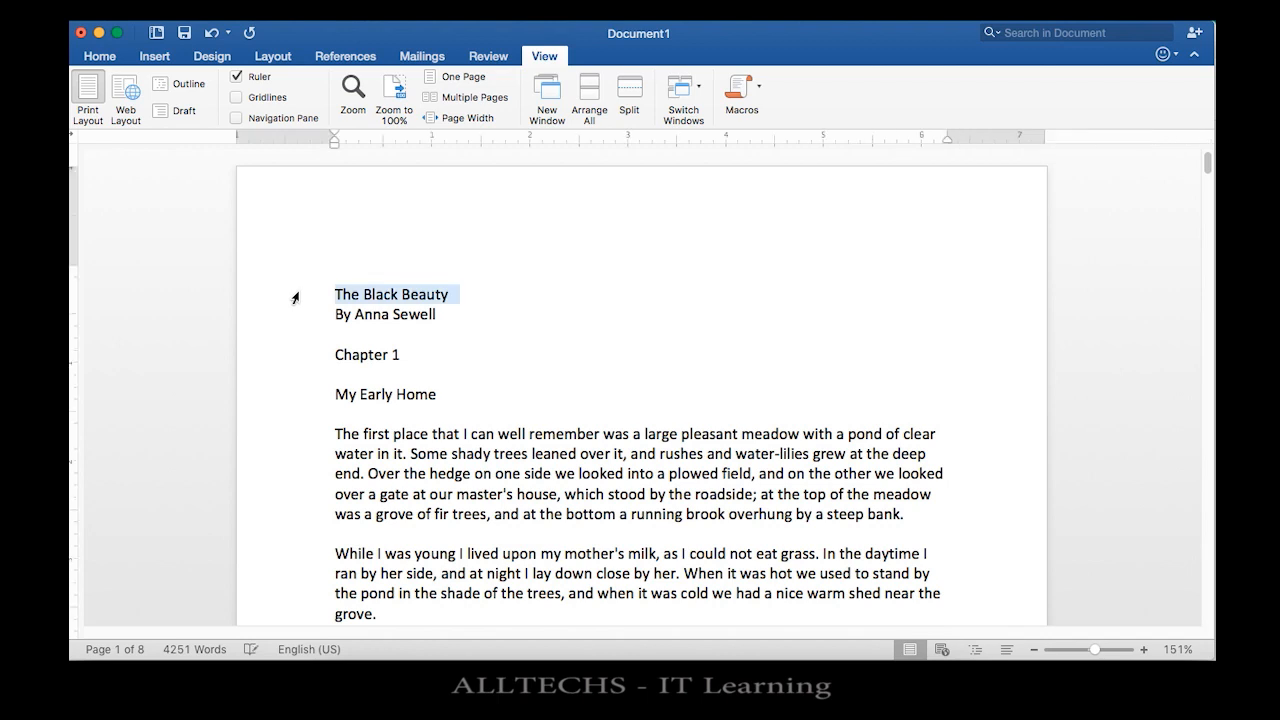
{"action": "left_click", "coordinate": [100, 59]}
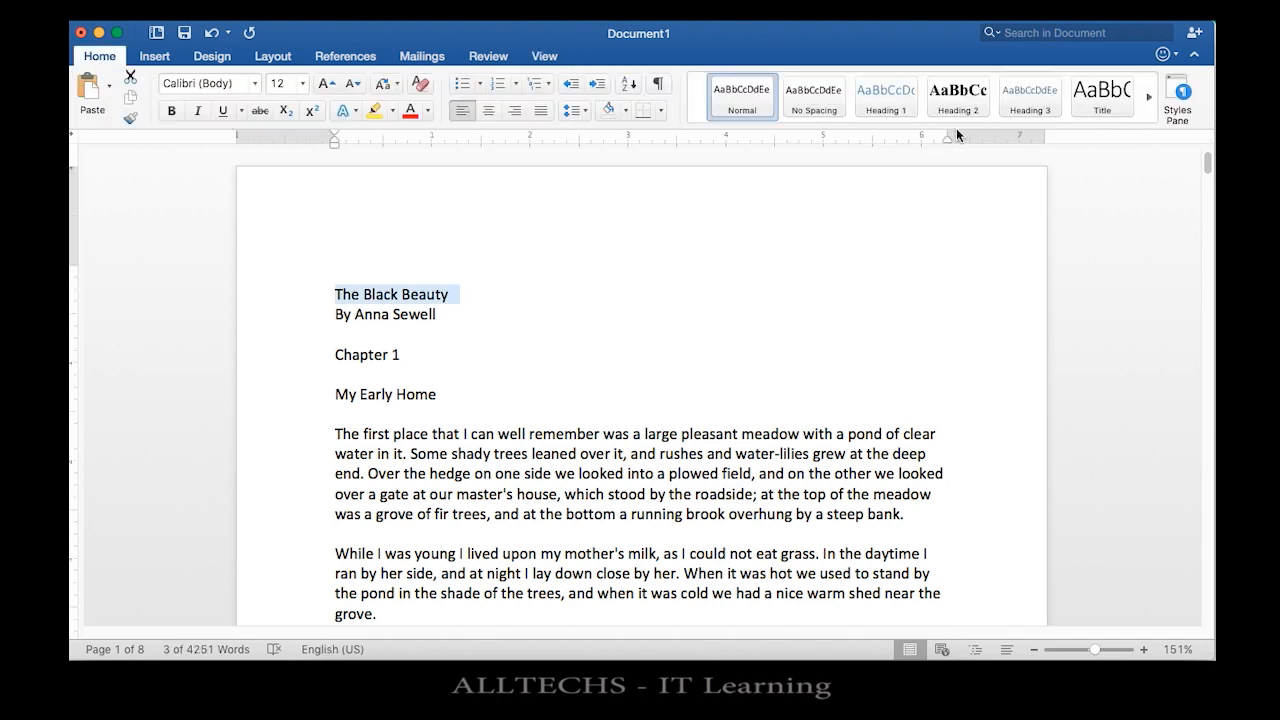
{"action": "left_click", "coordinate": [1108, 103]}
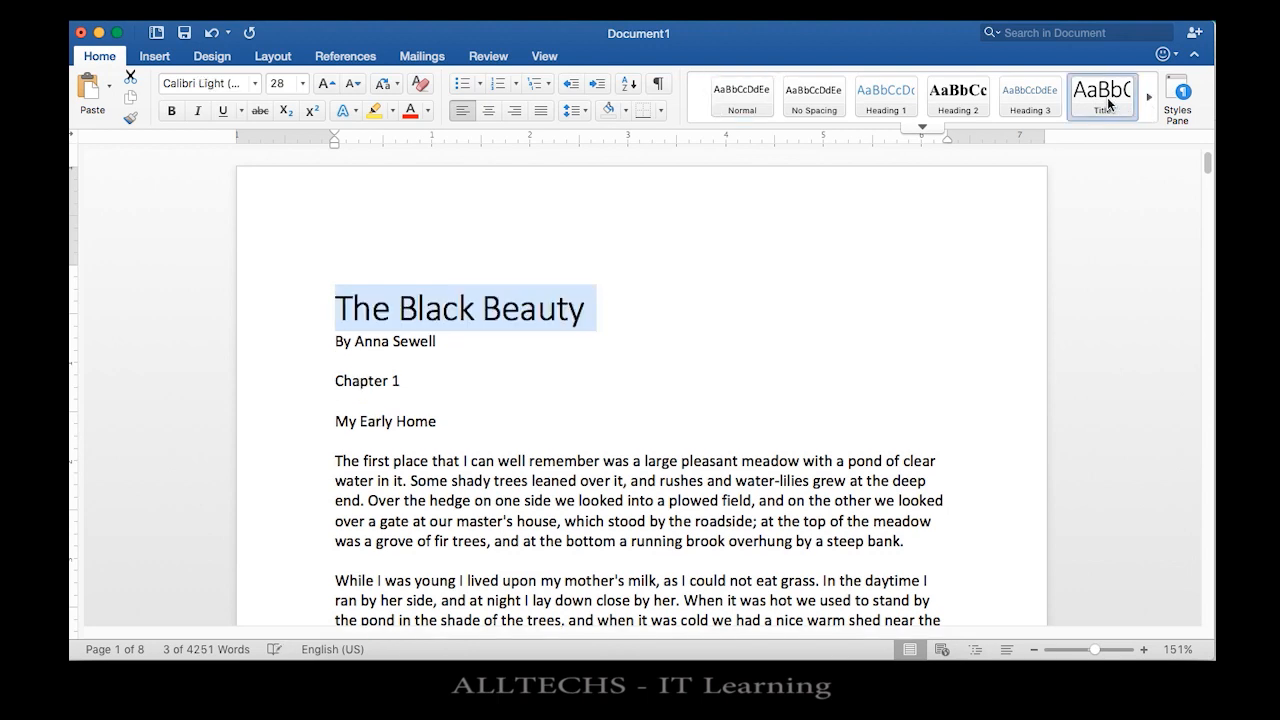
Step: Add the label "<title heading>" after "The Black Beauty" in the title line
{"action": "left_click", "coordinate": [509, 315]}
{"action": "left_click", "coordinate": [581, 311]}
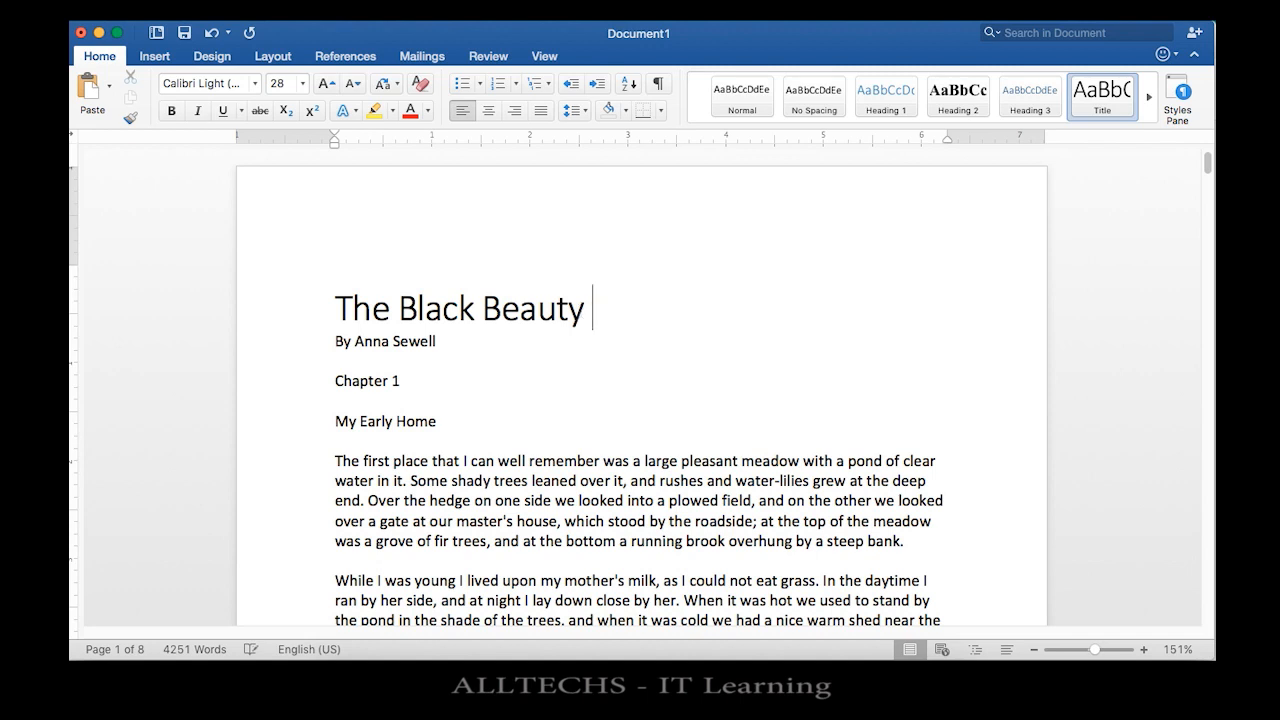
{"action": "type", "text": "<titl"}
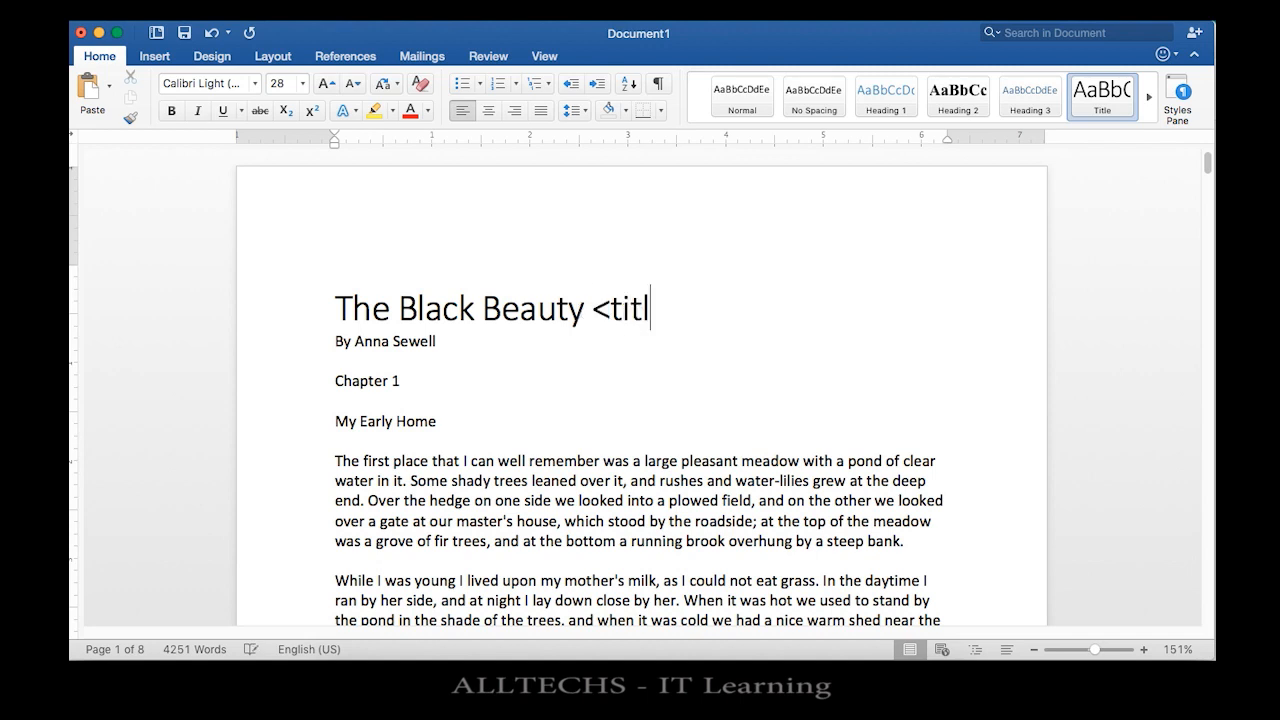
{"action": "type", "text": "e heading>"}
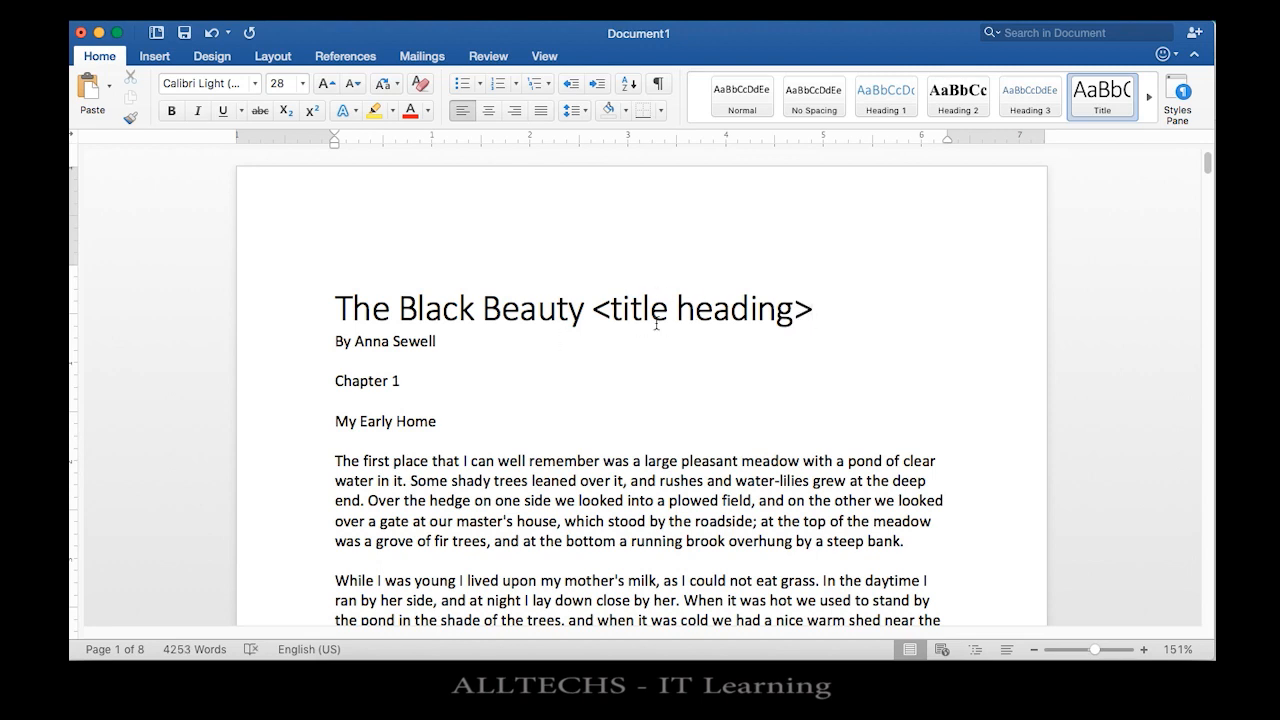
Step: Apply the Emphasis style to the whole byline under the title
{"action": "left_click", "coordinate": [459, 343]}
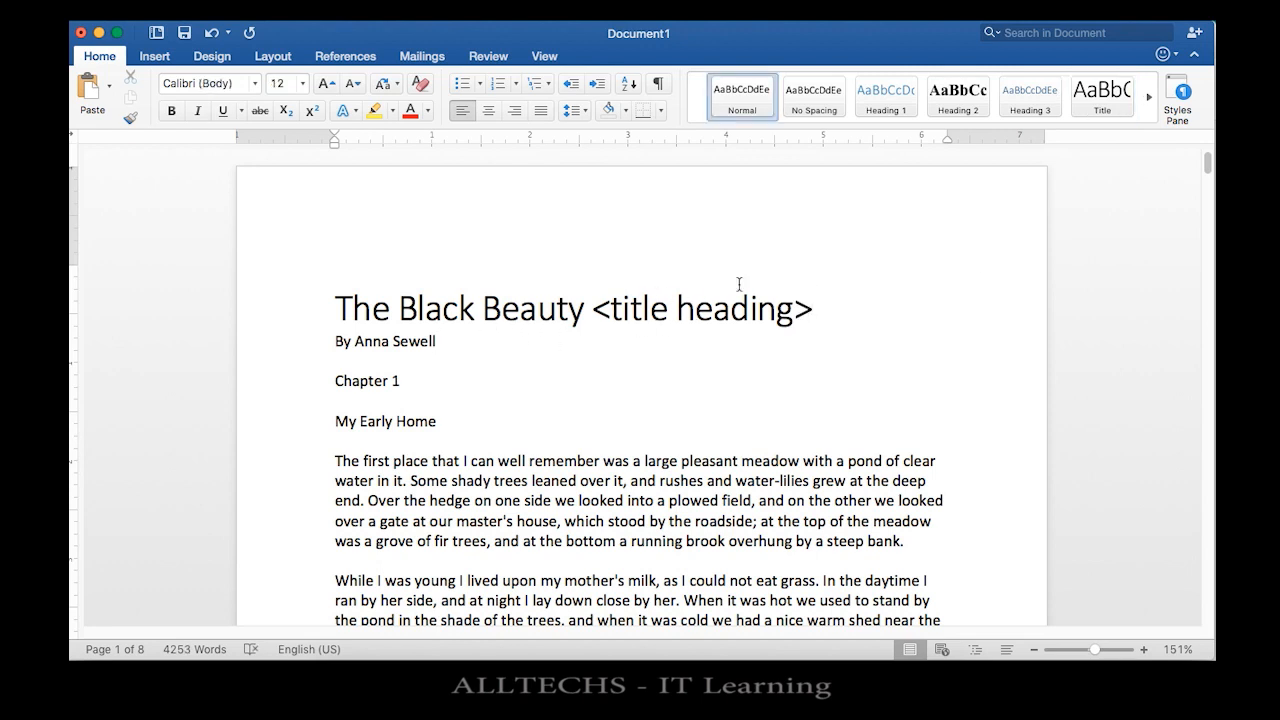
{"action": "left_click", "coordinate": [923, 128]}
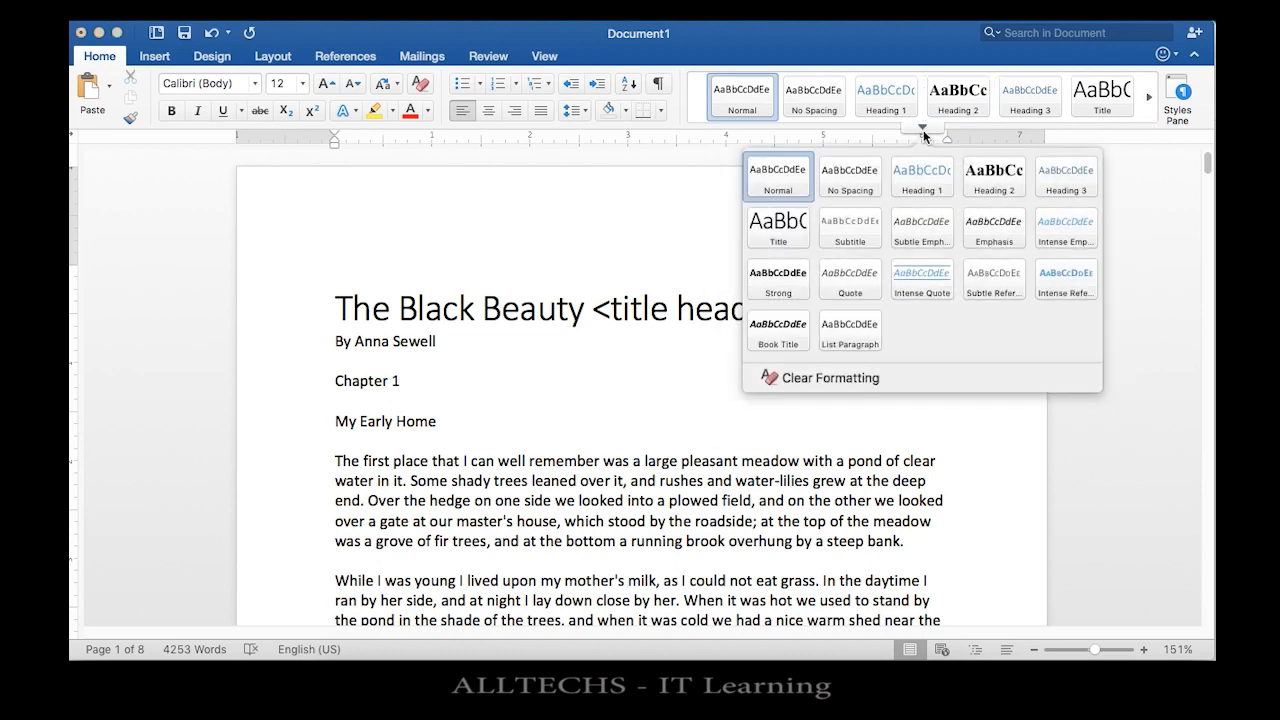
{"action": "left_click", "coordinate": [980, 238]}
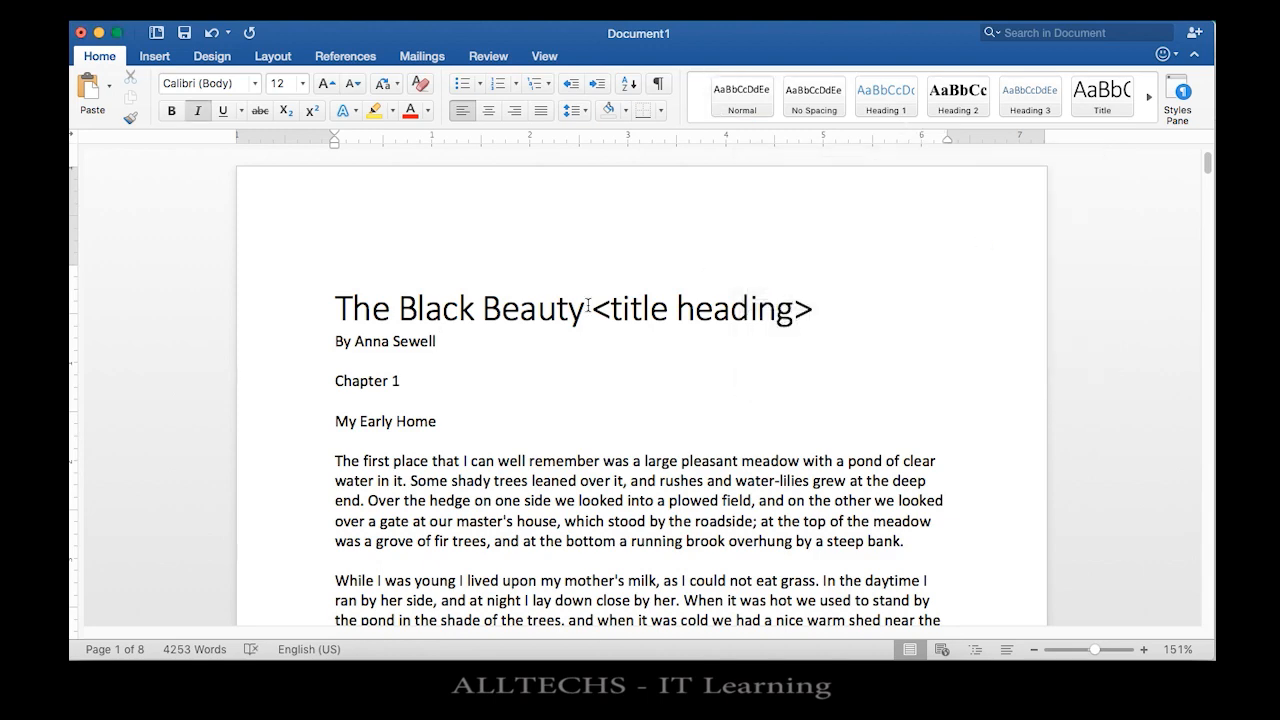
{"action": "triple_click", "coordinate": [373, 345]}
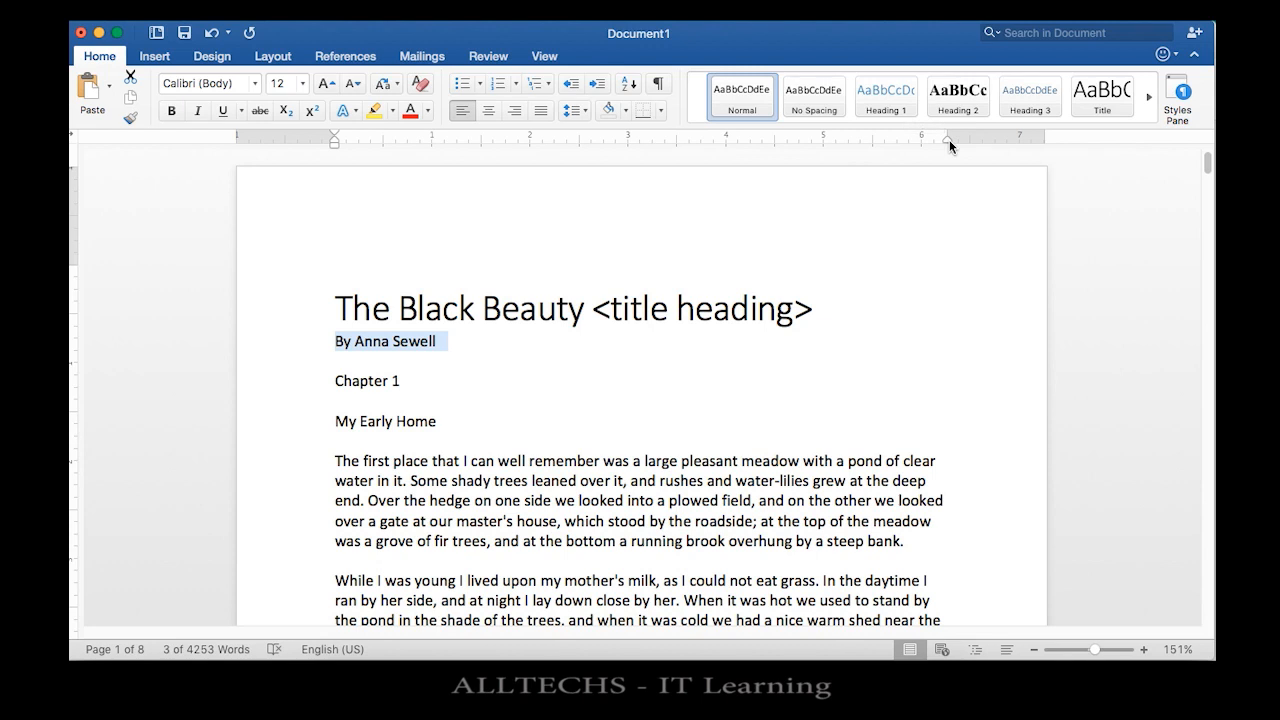
{"action": "left_click", "coordinate": [924, 127]}
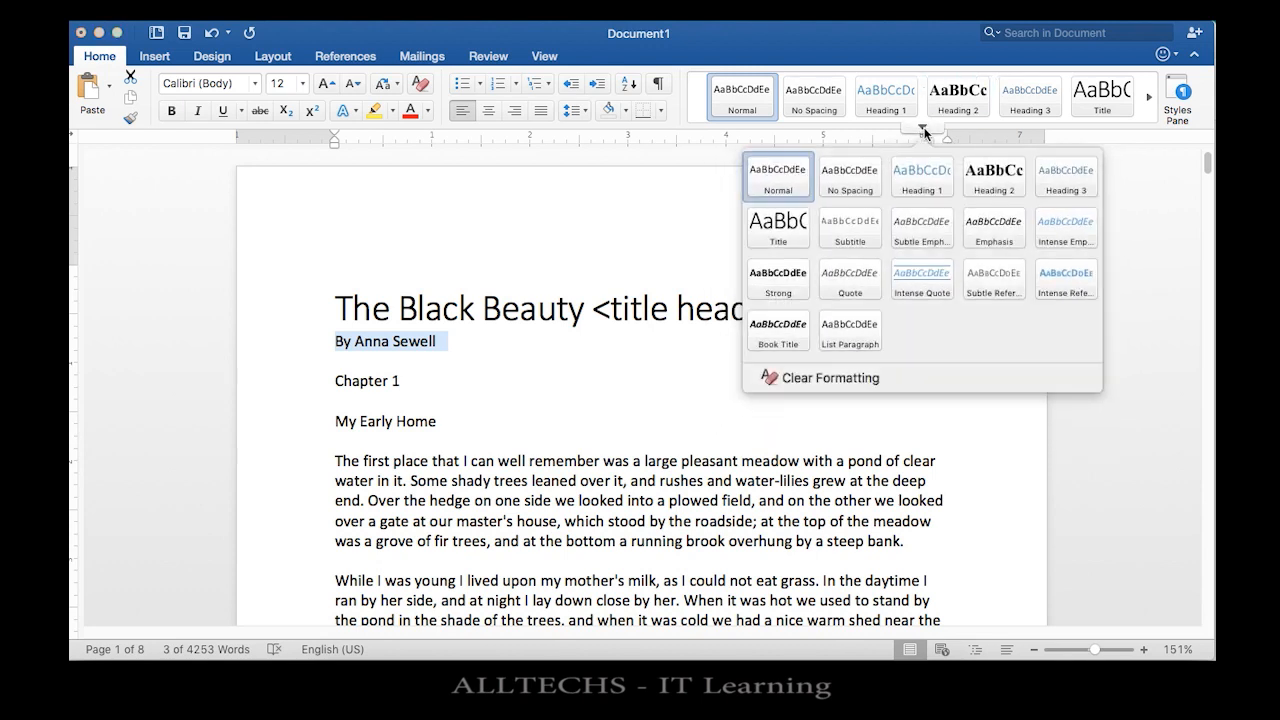
{"action": "left_click", "coordinate": [988, 236]}
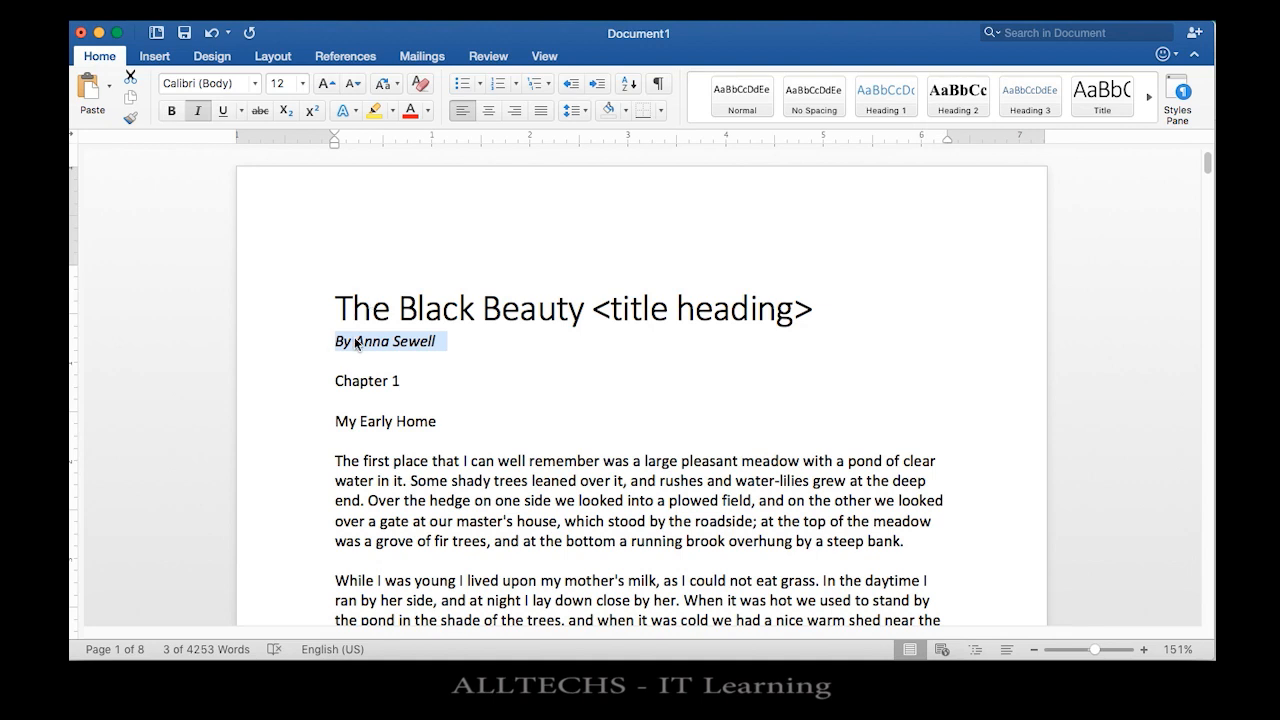
Step: Delete the "<title heading>" label from the title line
{"action": "left_click", "coordinate": [387, 307]}
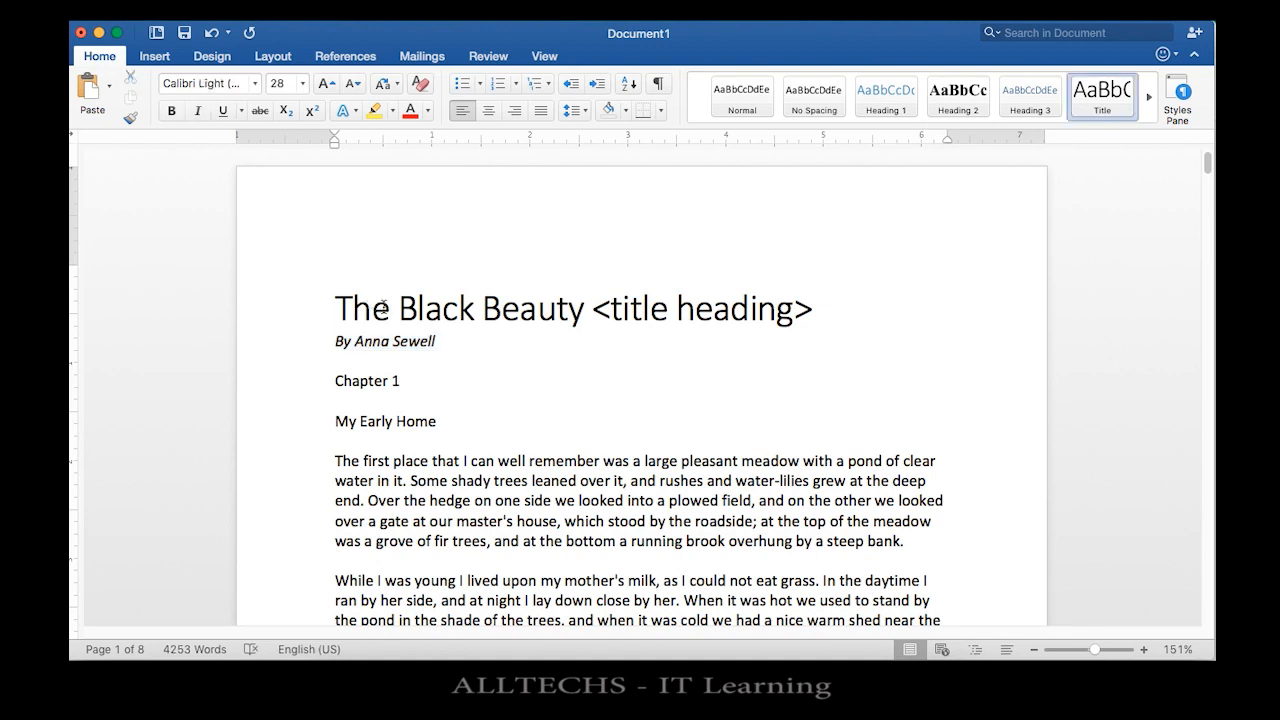
{"action": "left_click", "coordinate": [593, 312]}
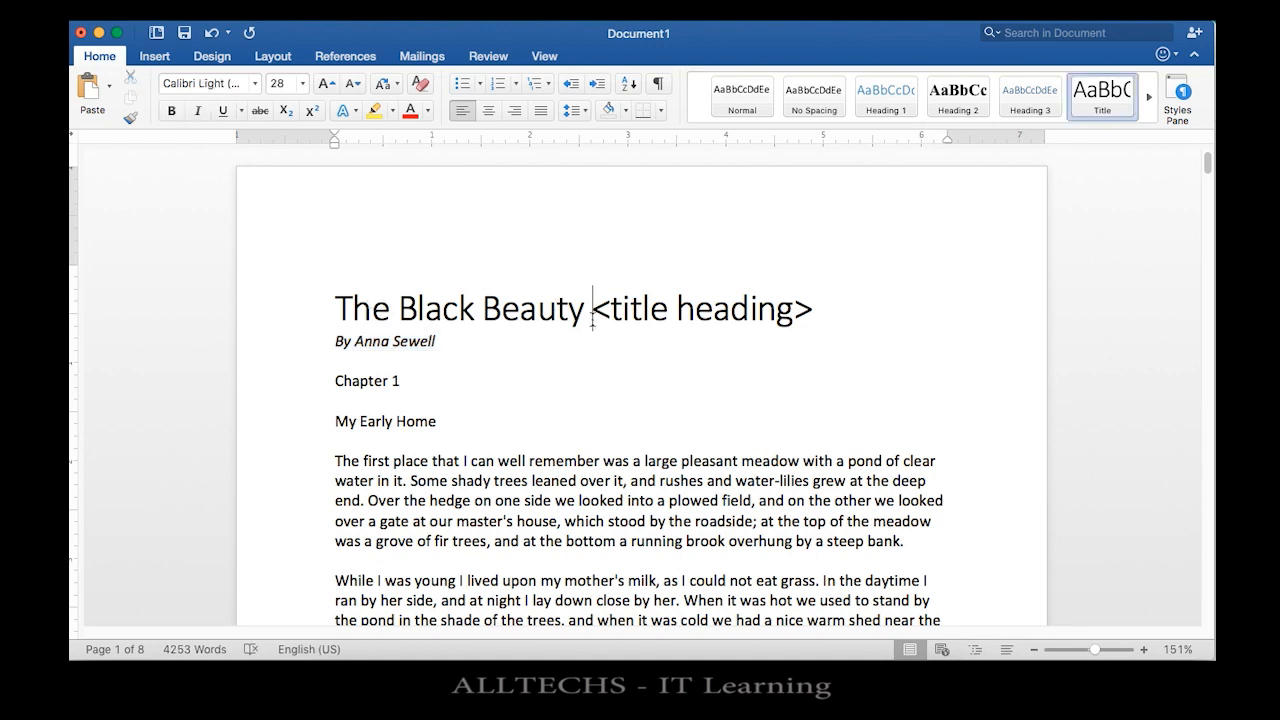
{"action": "left_click", "coordinate": [815, 310], "text": "shift"}
{"action": "key", "text": "BackSpace"}
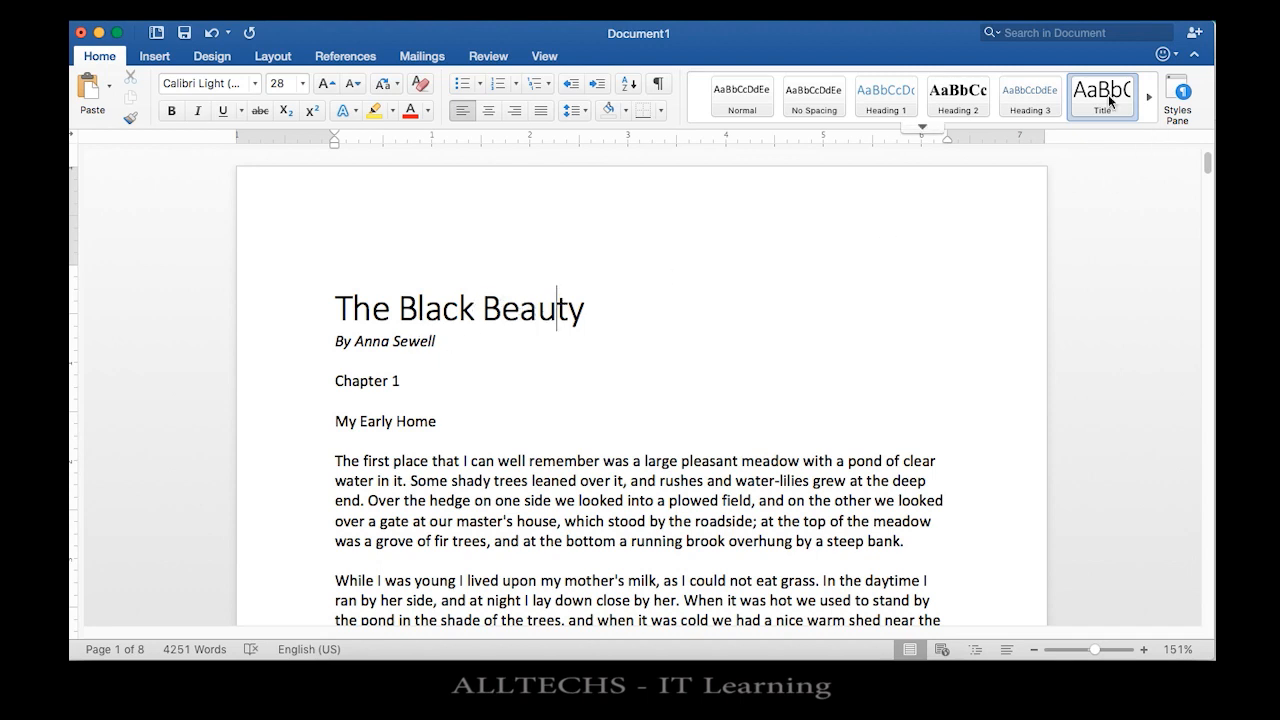
Step: Apply the Heading 1 style to "Chapter 1" and the Heading 2 style to "My Early Home"
{"action": "left_click", "coordinate": [377, 380]}
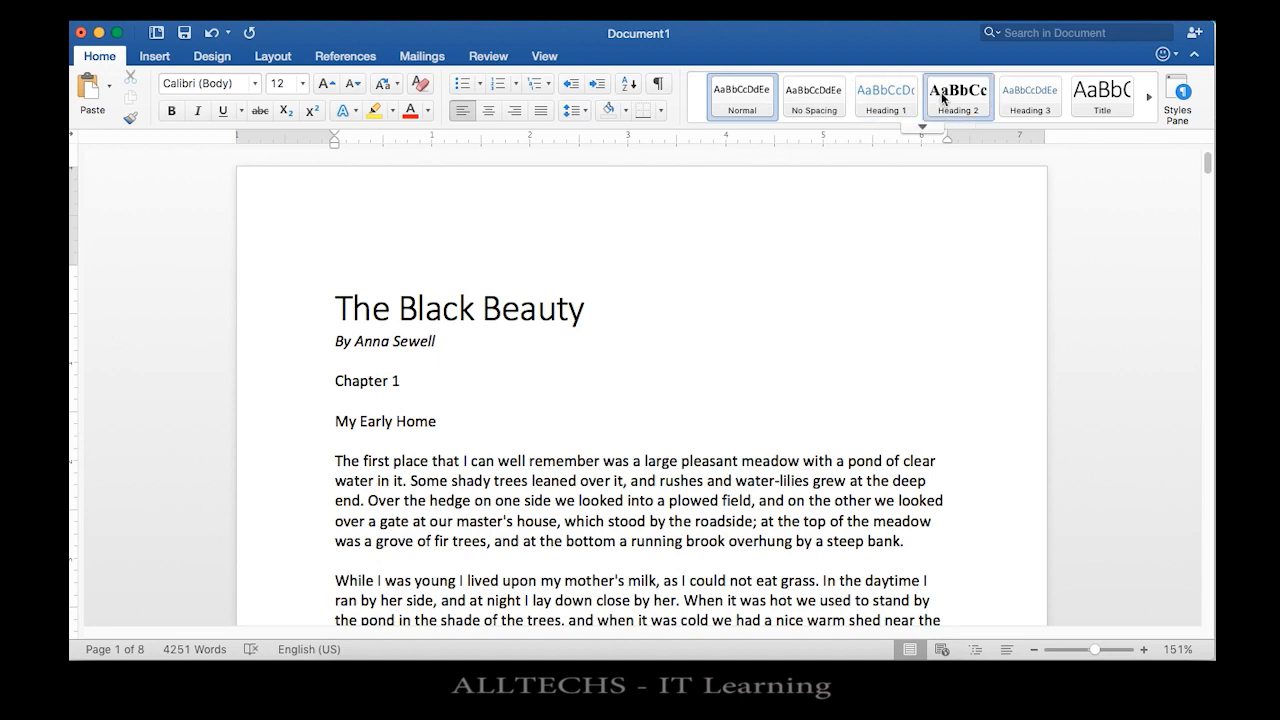
{"action": "left_click", "coordinate": [885, 95]}
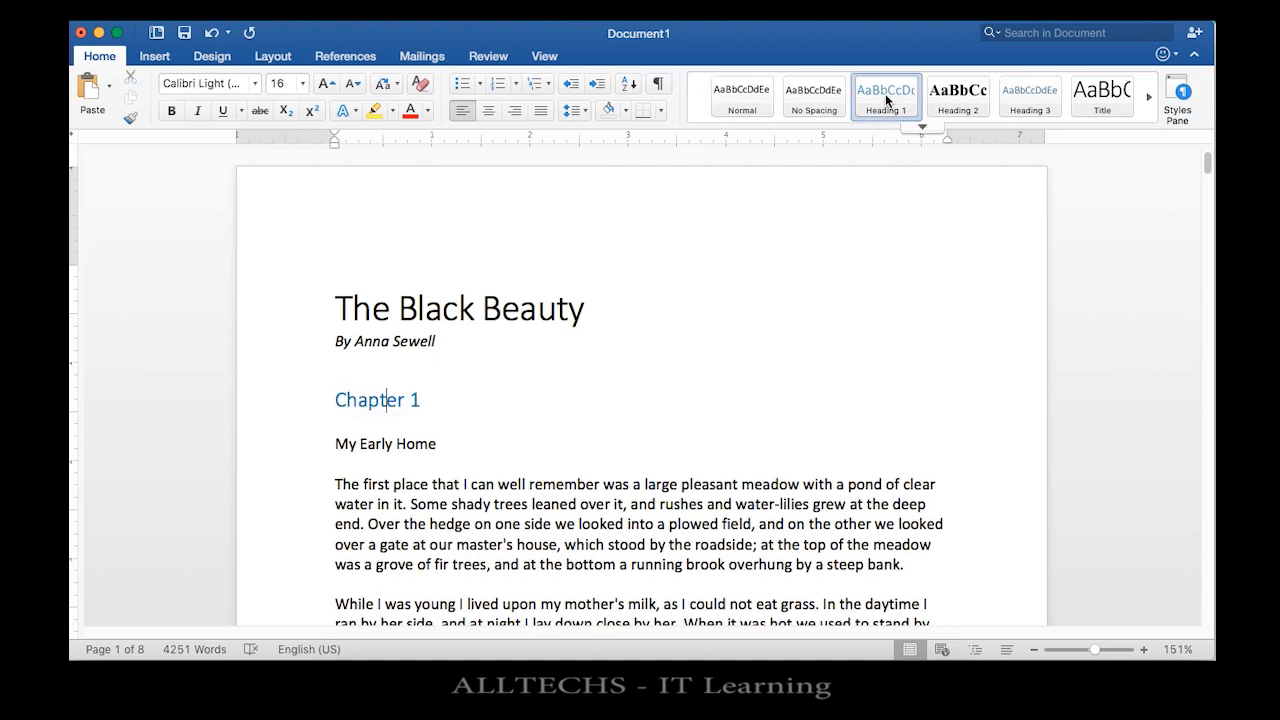
{"action": "left_click", "coordinate": [382, 443]}
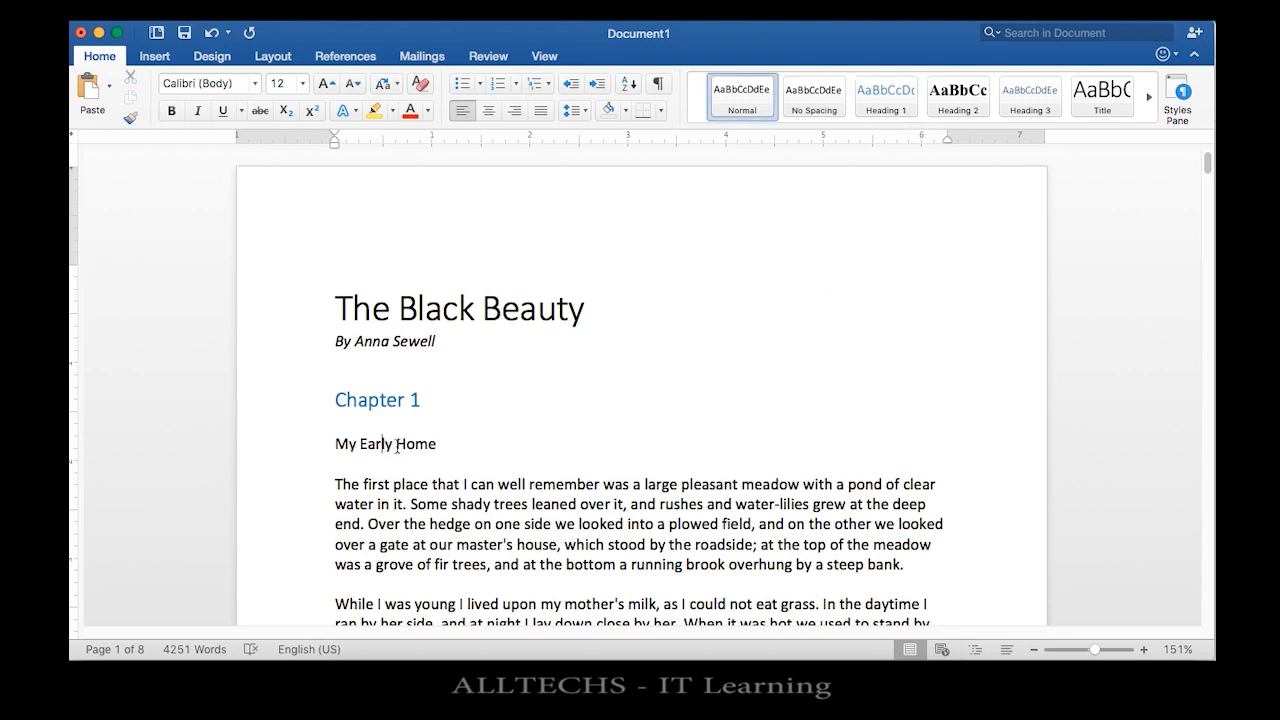
{"action": "left_click", "coordinate": [955, 104]}
Step: Apply the Heading 2 style to the "The Hunt" section heading
{"action": "scroll", "coordinate": [568, 507], "scroll_direction": "down", "scroll_amount": 6}
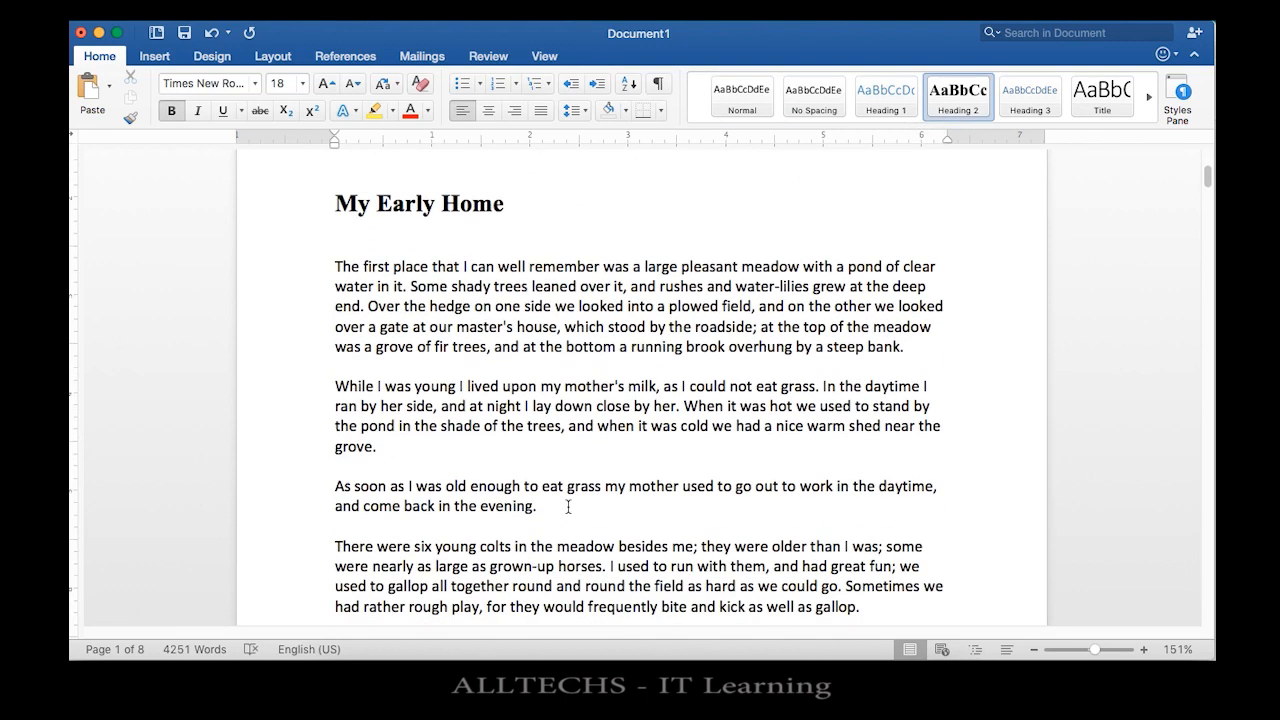
{"action": "scroll", "coordinate": [568, 507], "scroll_direction": "down", "scroll_amount": 20}
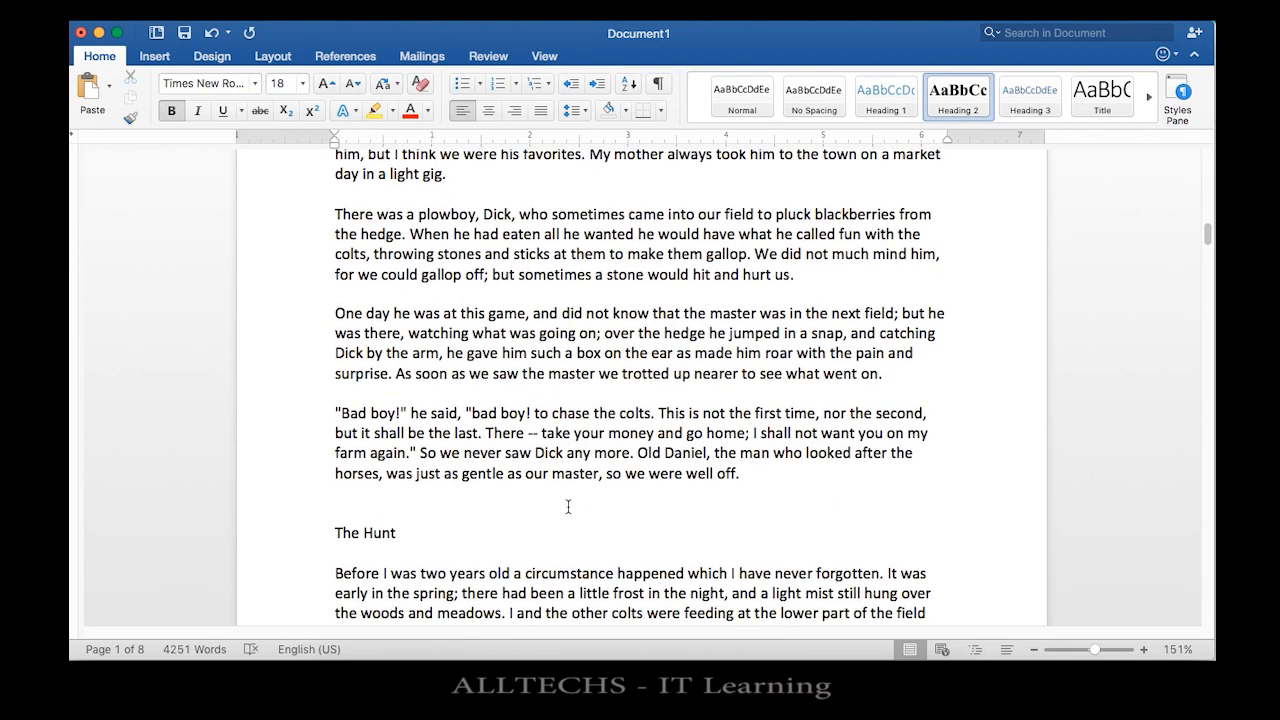
{"action": "left_click", "coordinate": [372, 391]}
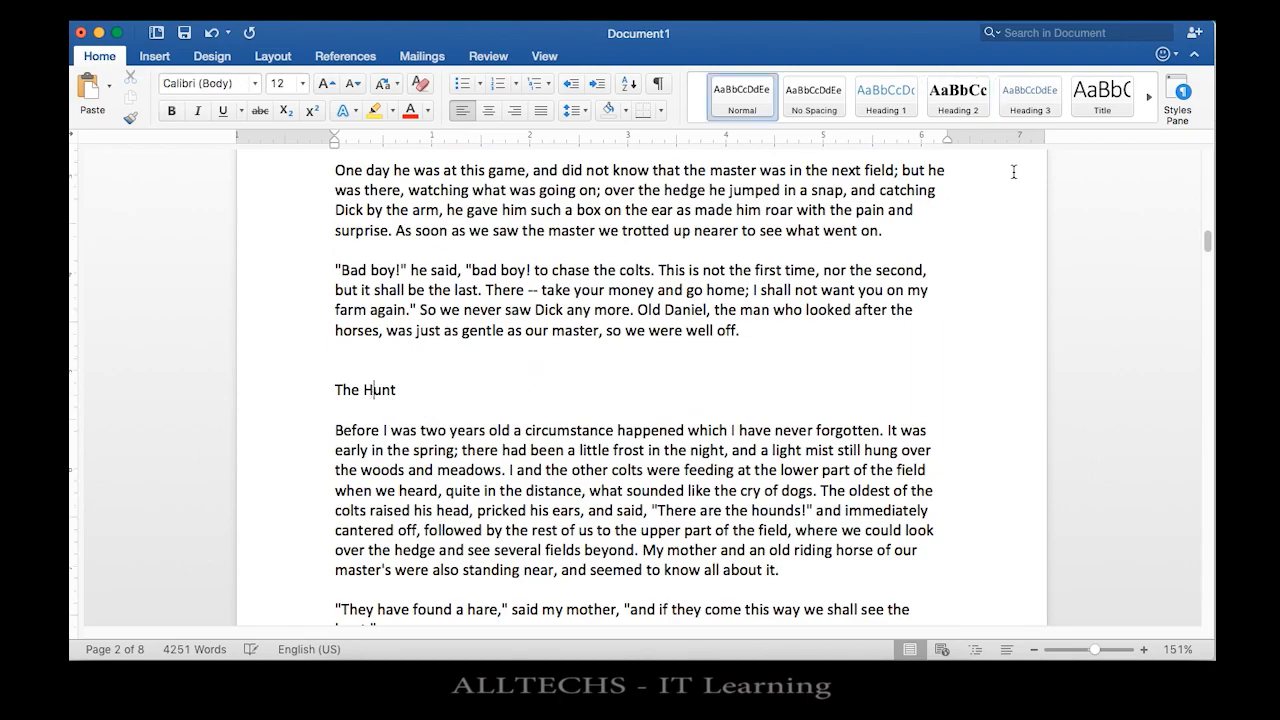
{"action": "left_click", "coordinate": [975, 112]}
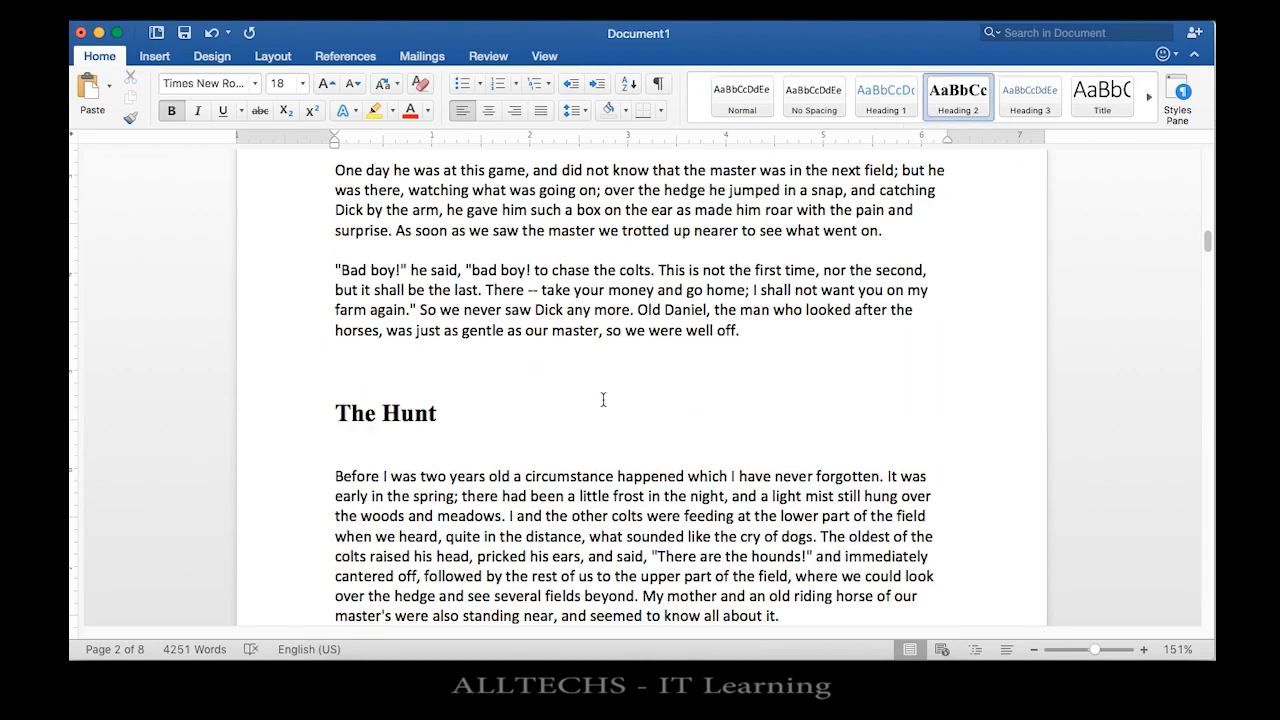
Step: Check the styles of the "Chapter 1" and "My Early Home" headings and look over the first pages around "The Hunt"
{"action": "scroll", "coordinate": [603, 400], "scroll_direction": "up", "scroll_amount": 10}
{"action": "scroll", "coordinate": [603, 400], "scroll_direction": "up", "scroll_amount": 10}
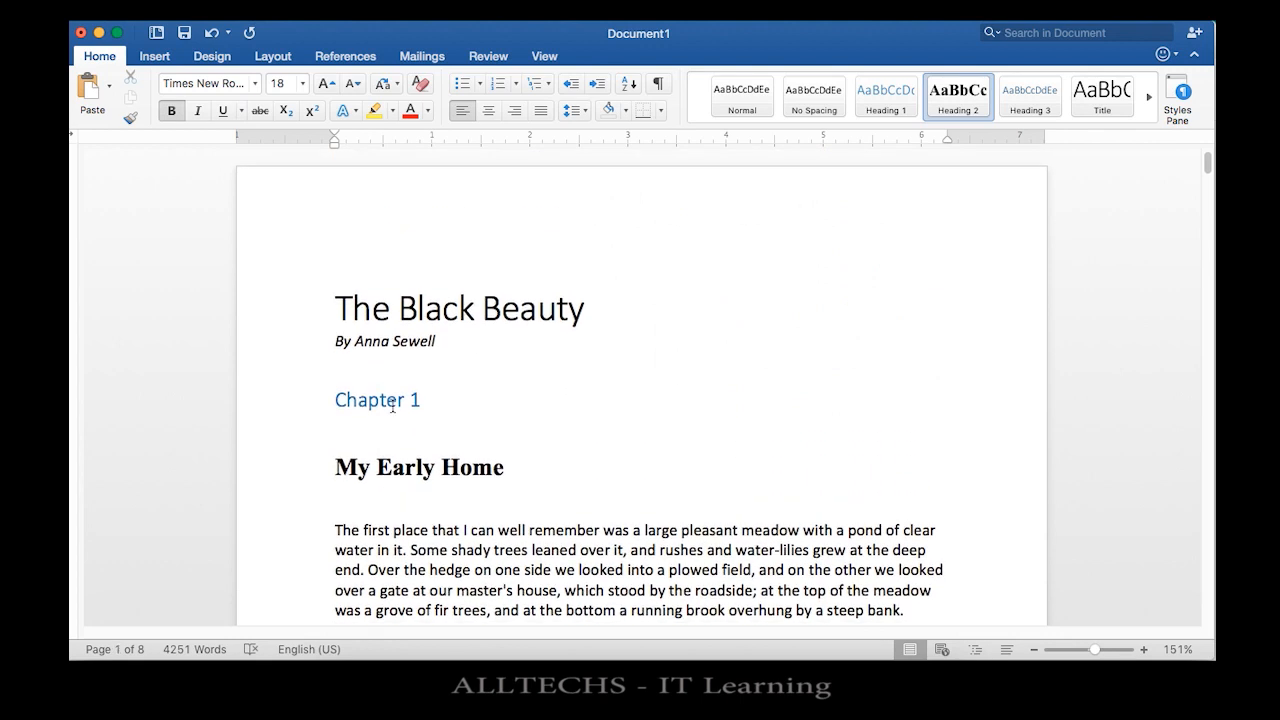
{"action": "left_click", "coordinate": [392, 405]}
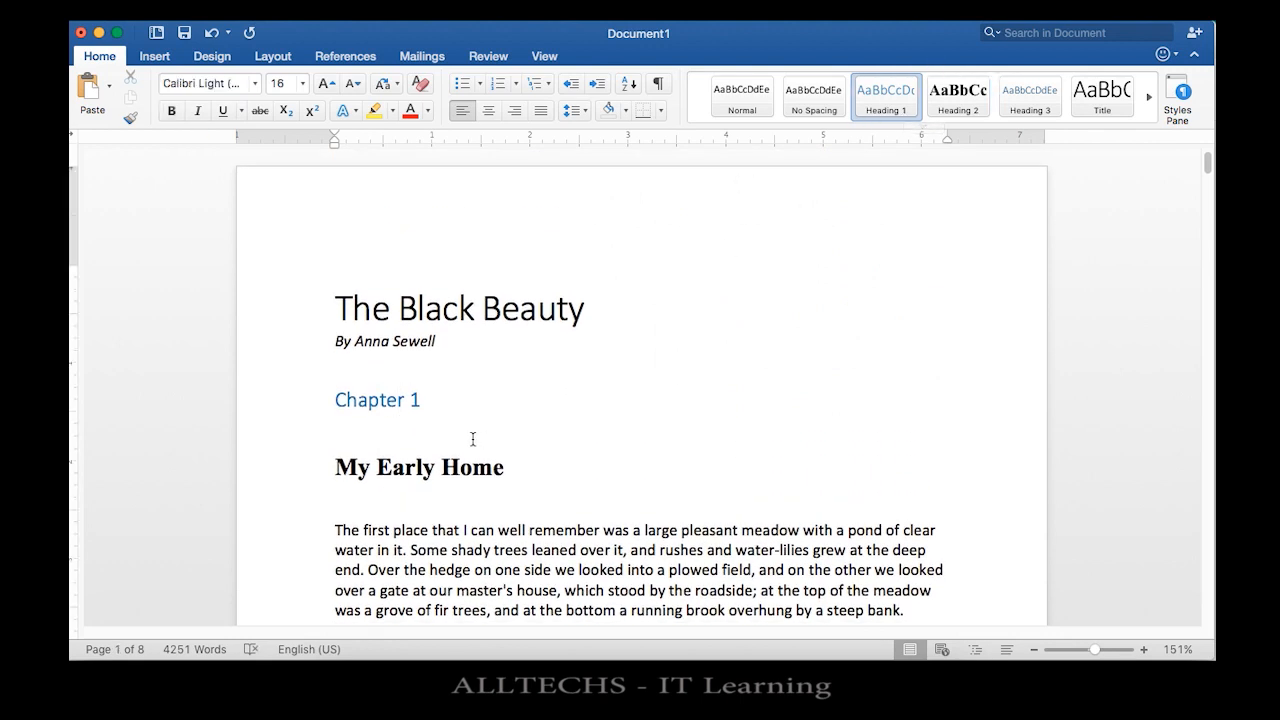
{"action": "left_click", "coordinate": [437, 467]}
{"action": "scroll", "coordinate": [727, 512], "scroll_direction": "down", "scroll_amount": 10}
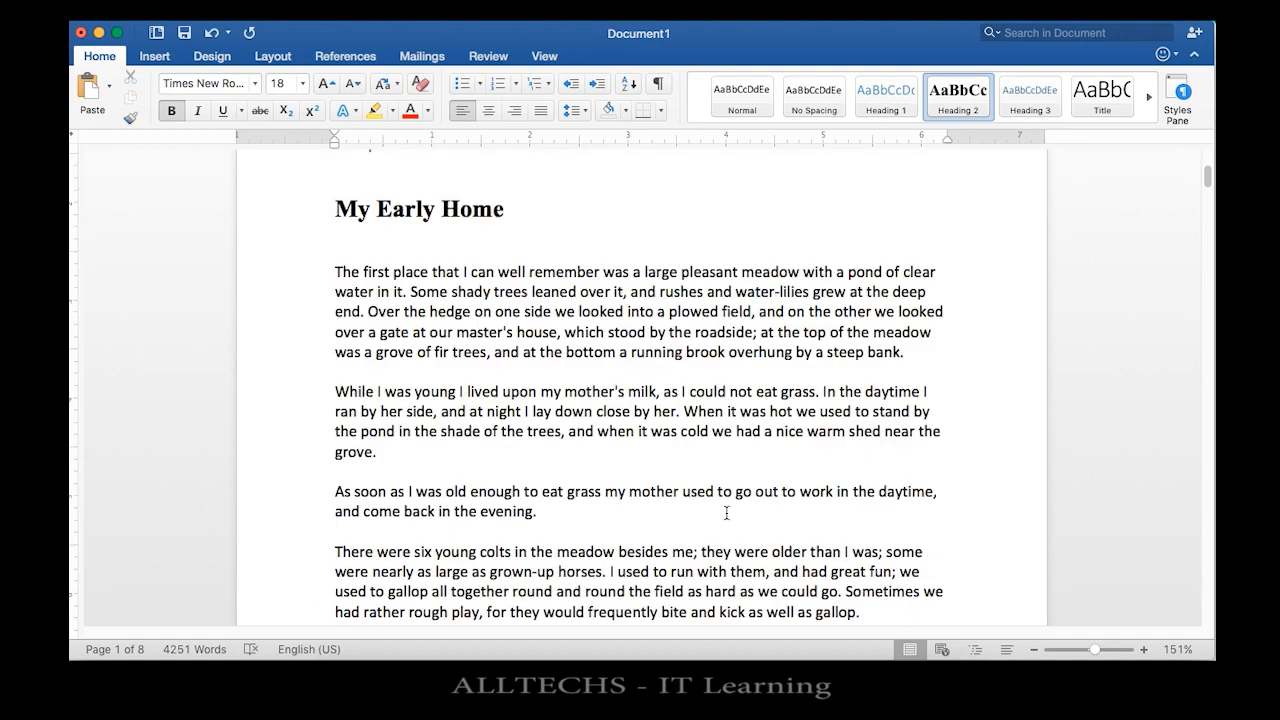
{"action": "scroll", "coordinate": [726, 512], "scroll_direction": "down", "scroll_amount": 6}
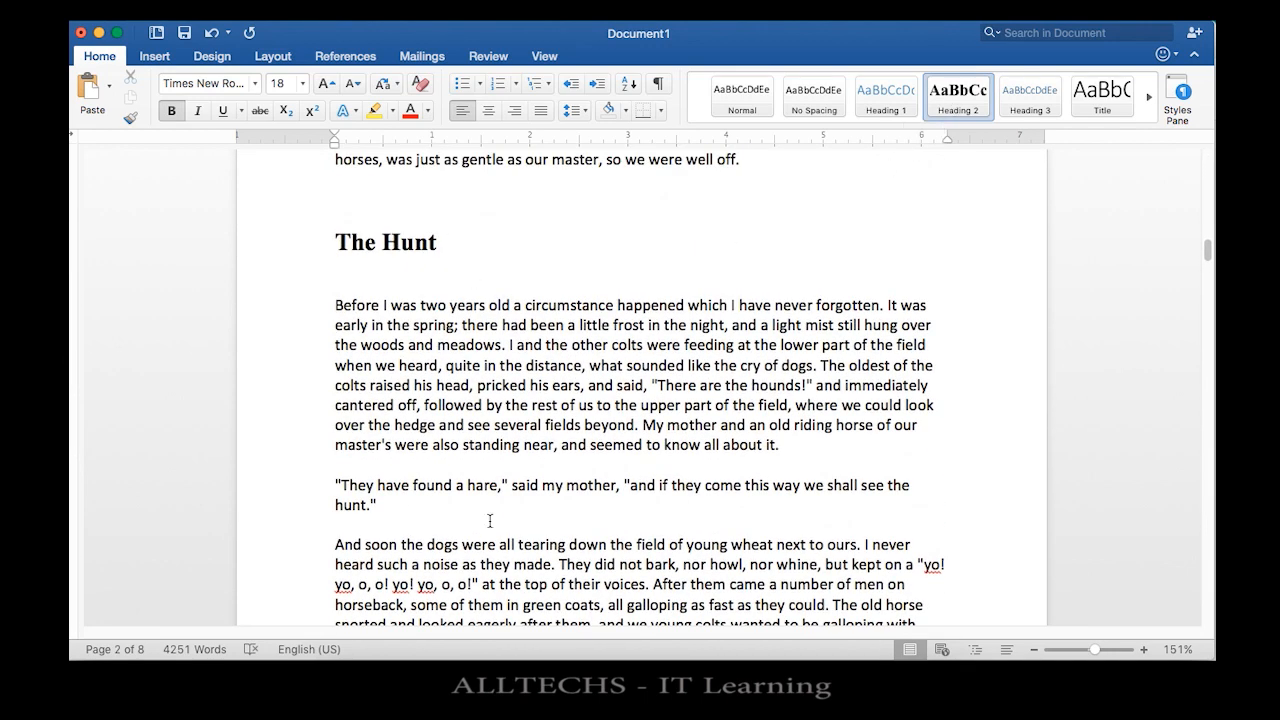
{"action": "scroll", "coordinate": [492, 524], "scroll_direction": "down", "scroll_amount": 4}
{"action": "scroll", "coordinate": [494, 527], "scroll_direction": "down", "scroll_amount": 8}
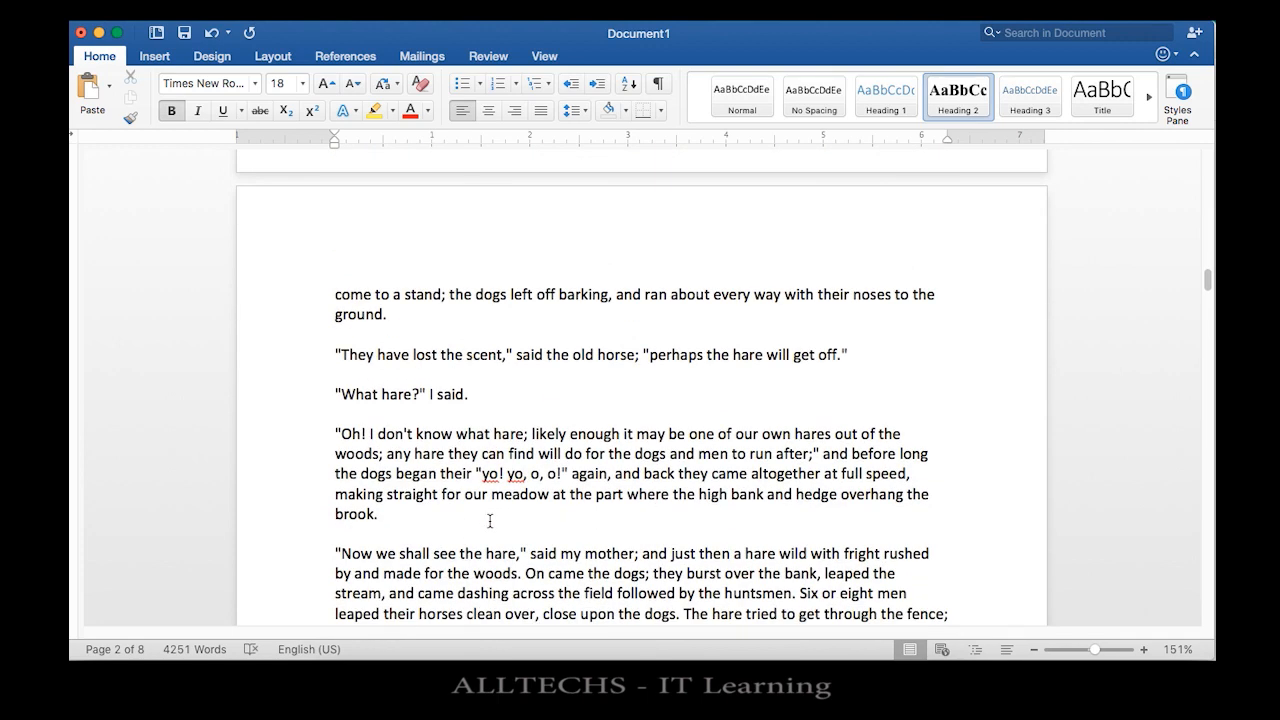
{"action": "scroll", "coordinate": [490, 521], "scroll_direction": "down", "scroll_amount": 14}
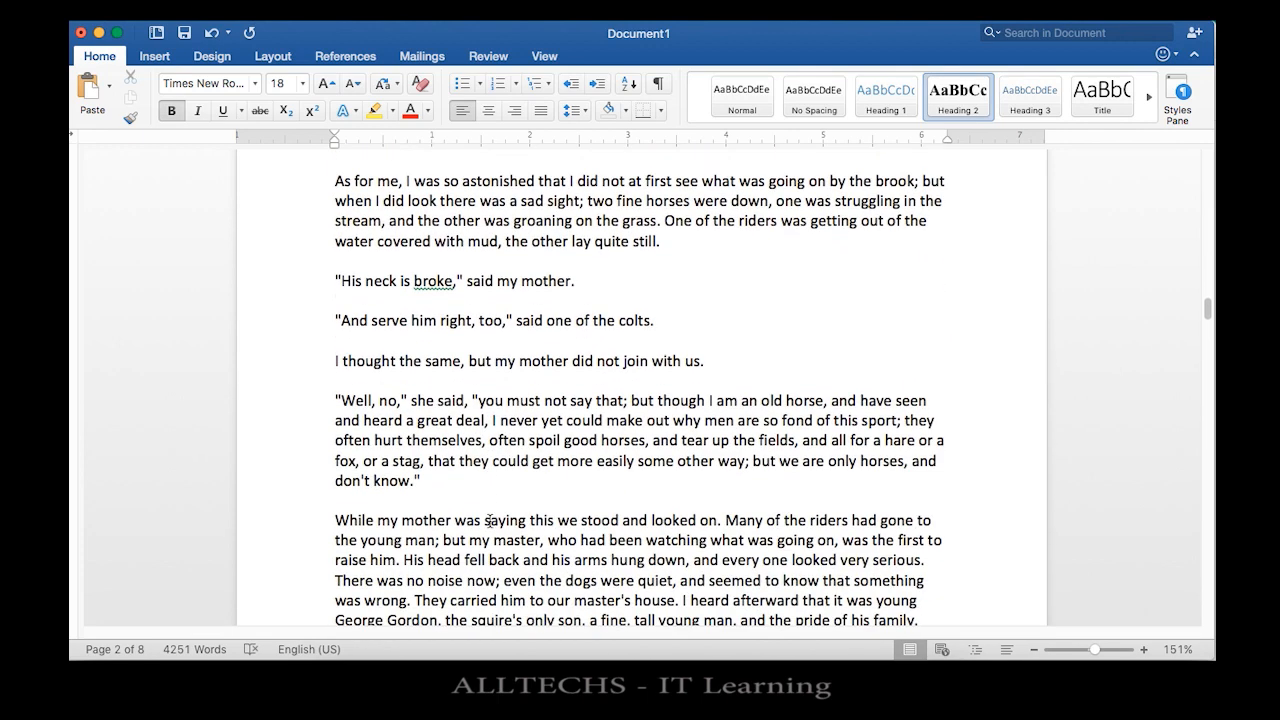
{"action": "scroll", "coordinate": [494, 527], "scroll_direction": "down", "scroll_amount": 5}
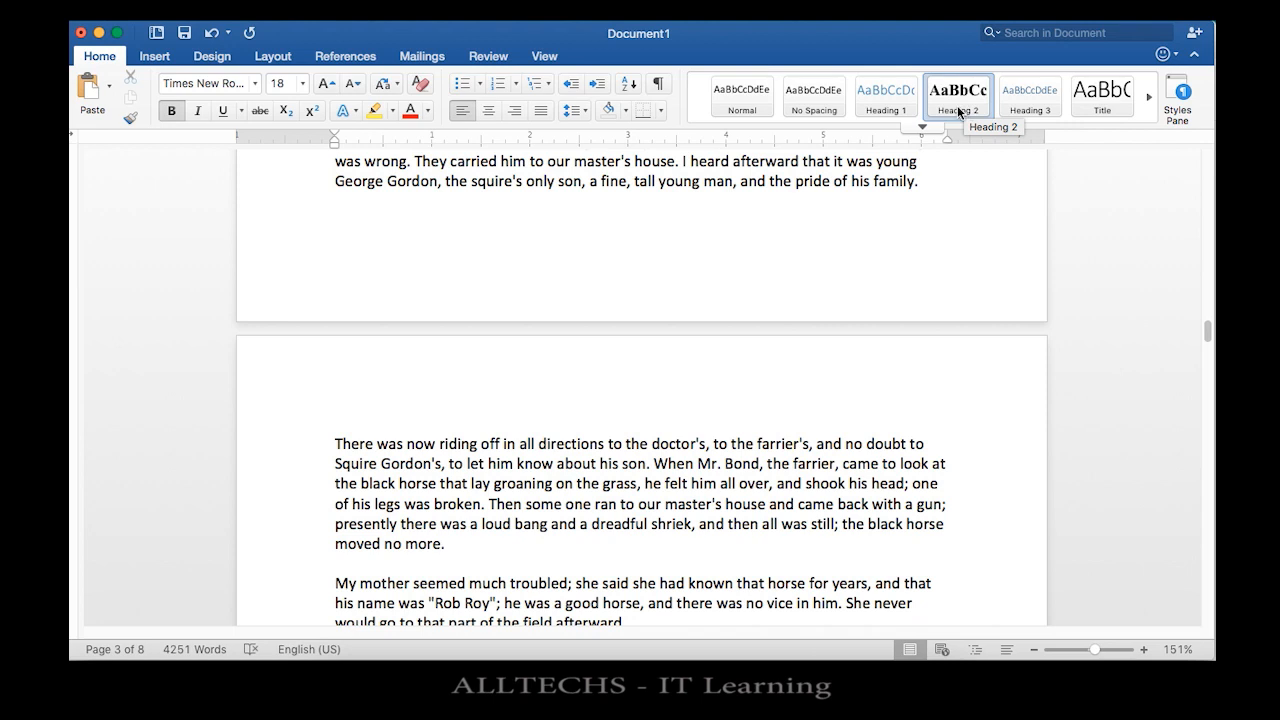
{"action": "scroll", "coordinate": [563, 306], "scroll_direction": "up", "scroll_amount": 10}
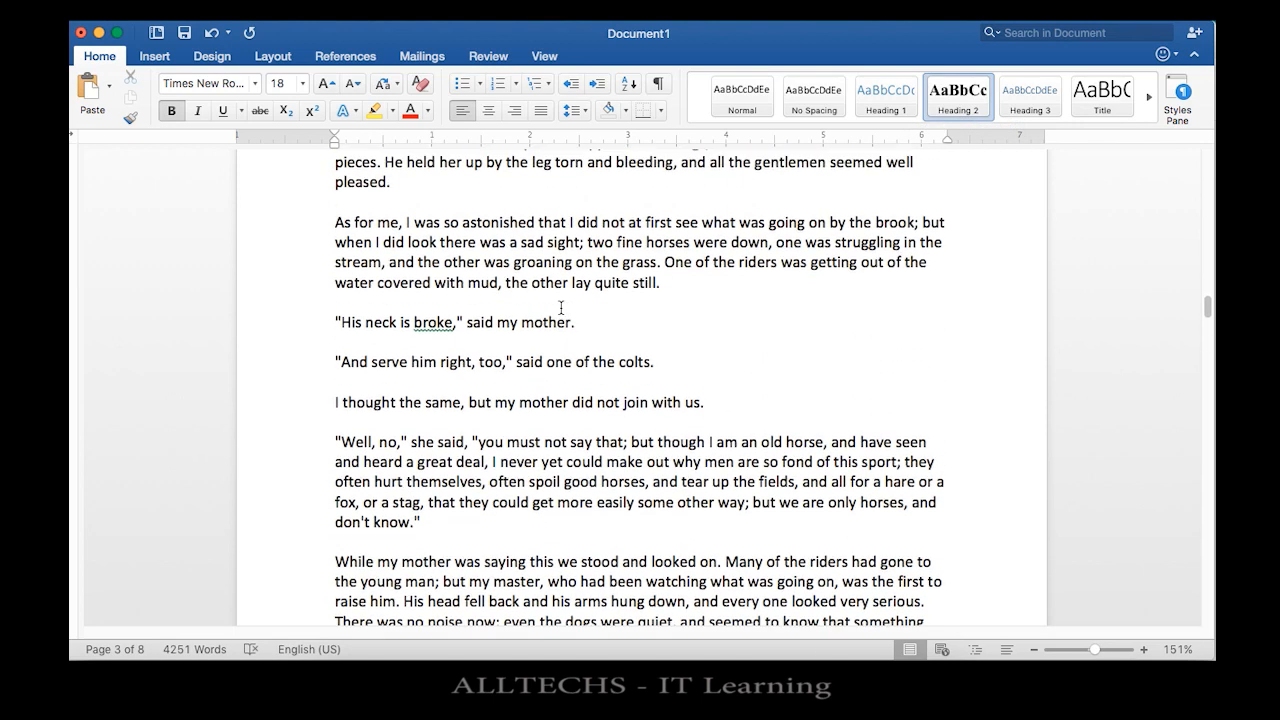
{"action": "scroll", "coordinate": [561, 308], "scroll_direction": "up", "scroll_amount": 10}
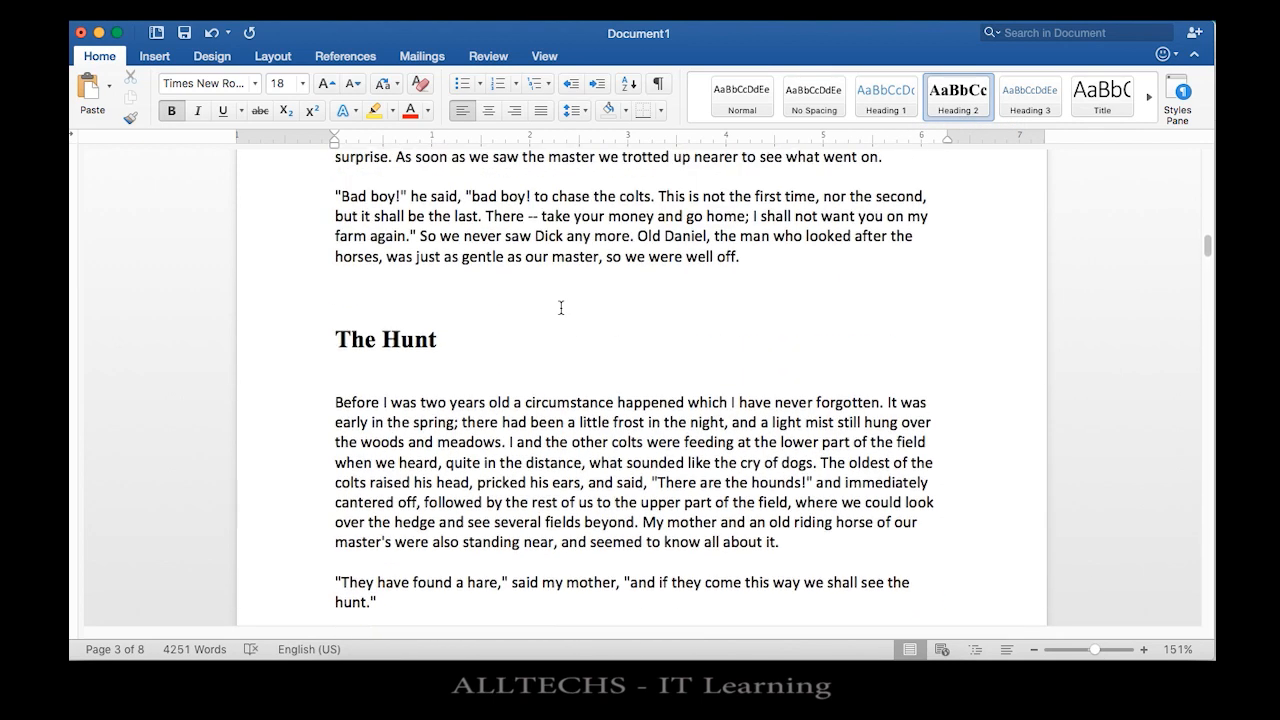
Step: Add a "Further in the hunt" line with spacing above the "Now we shall see the hare" paragraph and apply the Heading 3 style to it
{"action": "scroll", "coordinate": [561, 308], "scroll_direction": "down", "scroll_amount": 15}
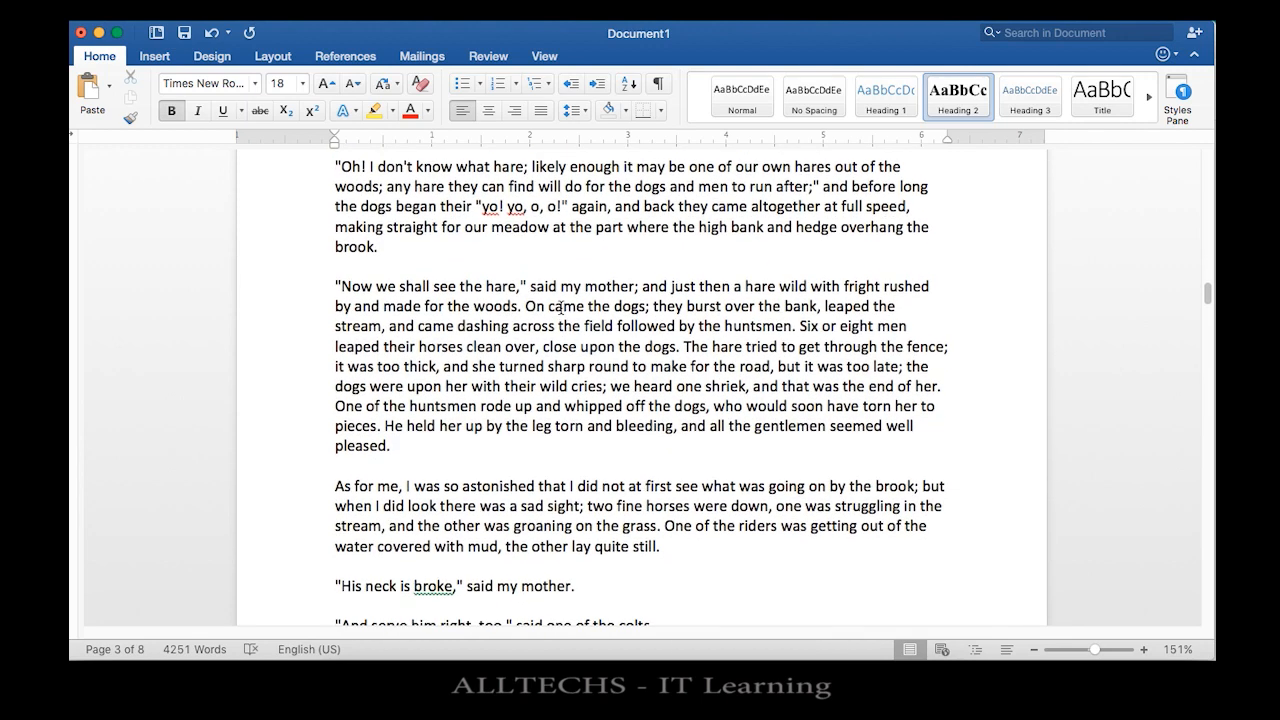
{"action": "left_click", "coordinate": [355, 270]}
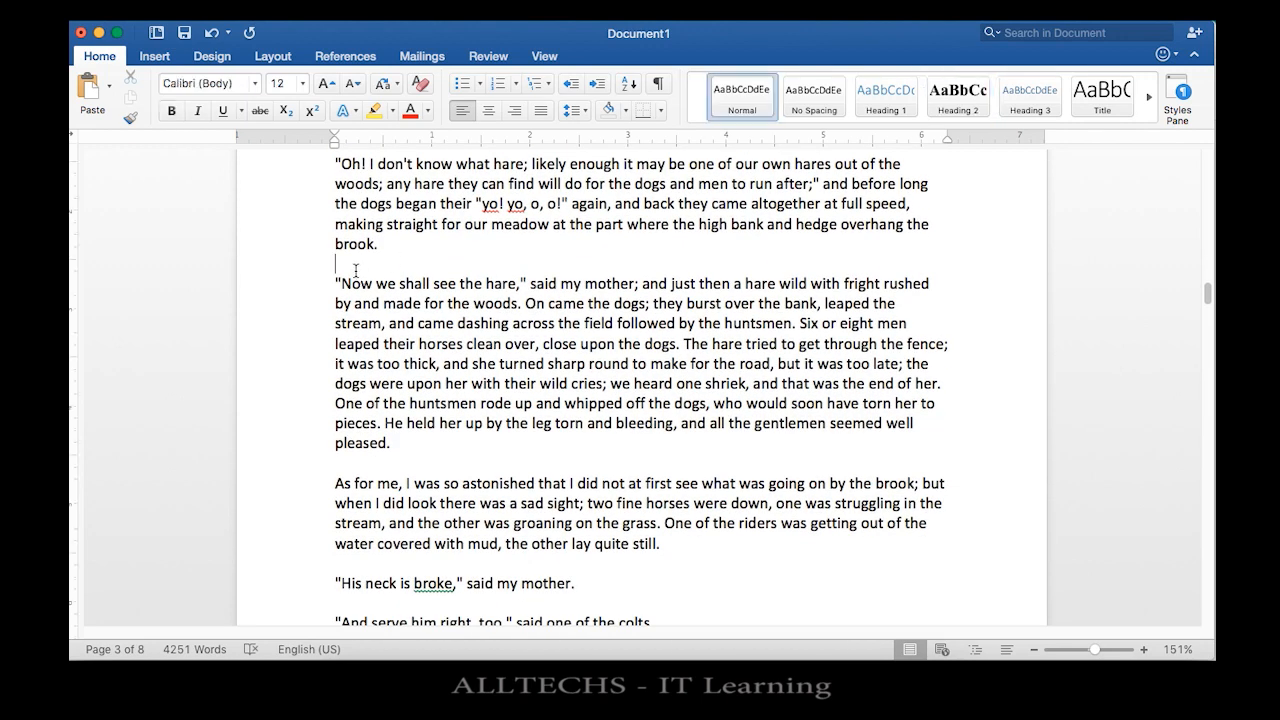
{"action": "type", "text": "Further in th"}
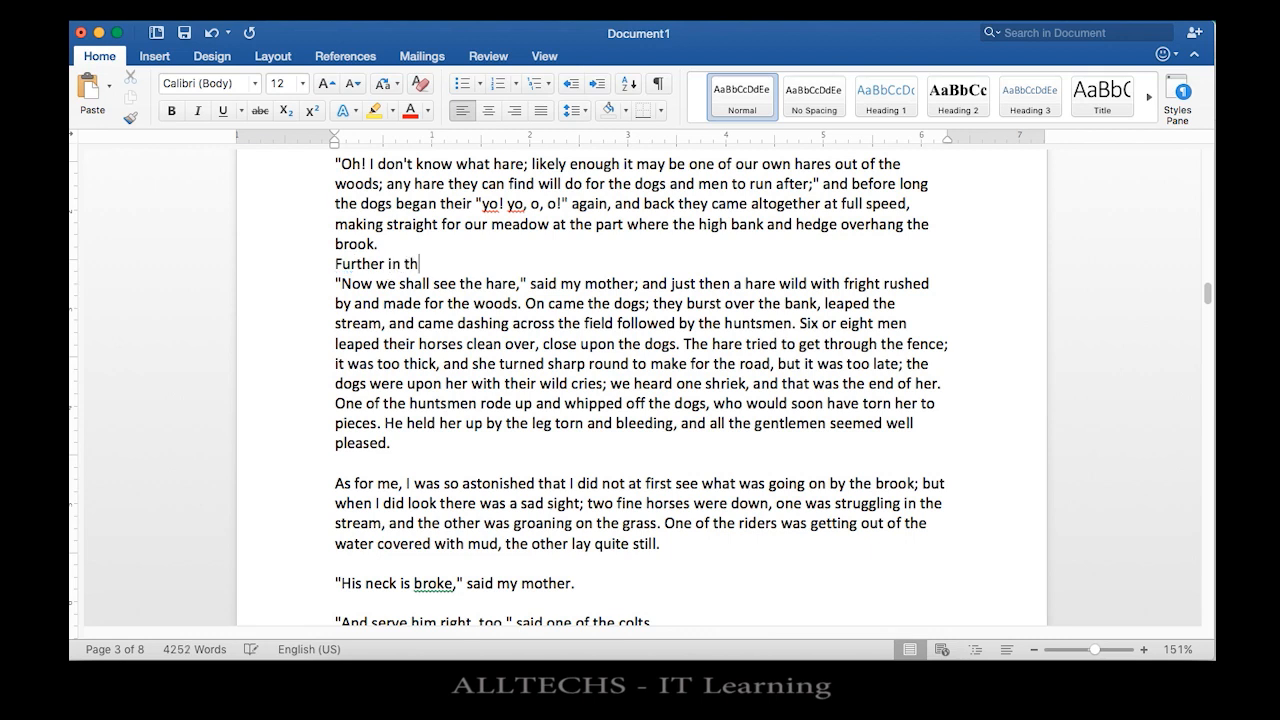
{"action": "type", "text": "e hunt"}
{"action": "key", "text": "Return"}
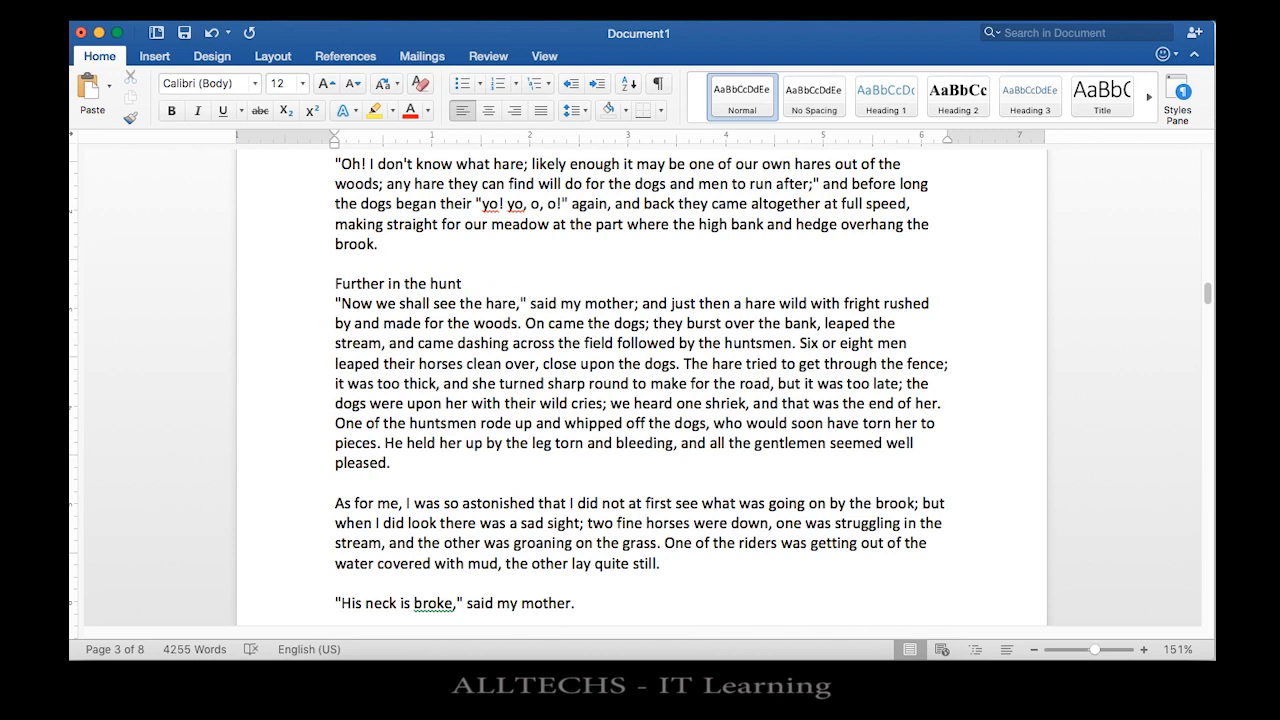
{"action": "left_click", "coordinate": [331, 300]}
{"action": "key", "text": "Return"}
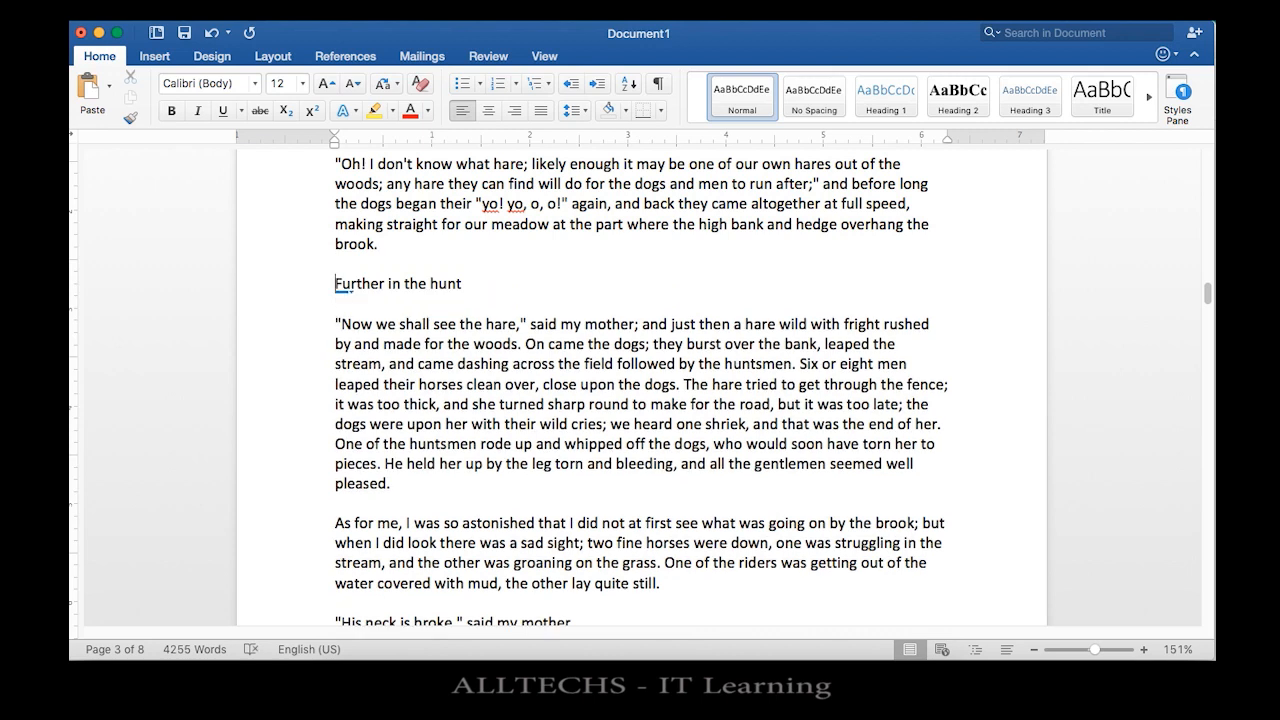
{"action": "left_click", "coordinate": [1021, 100]}
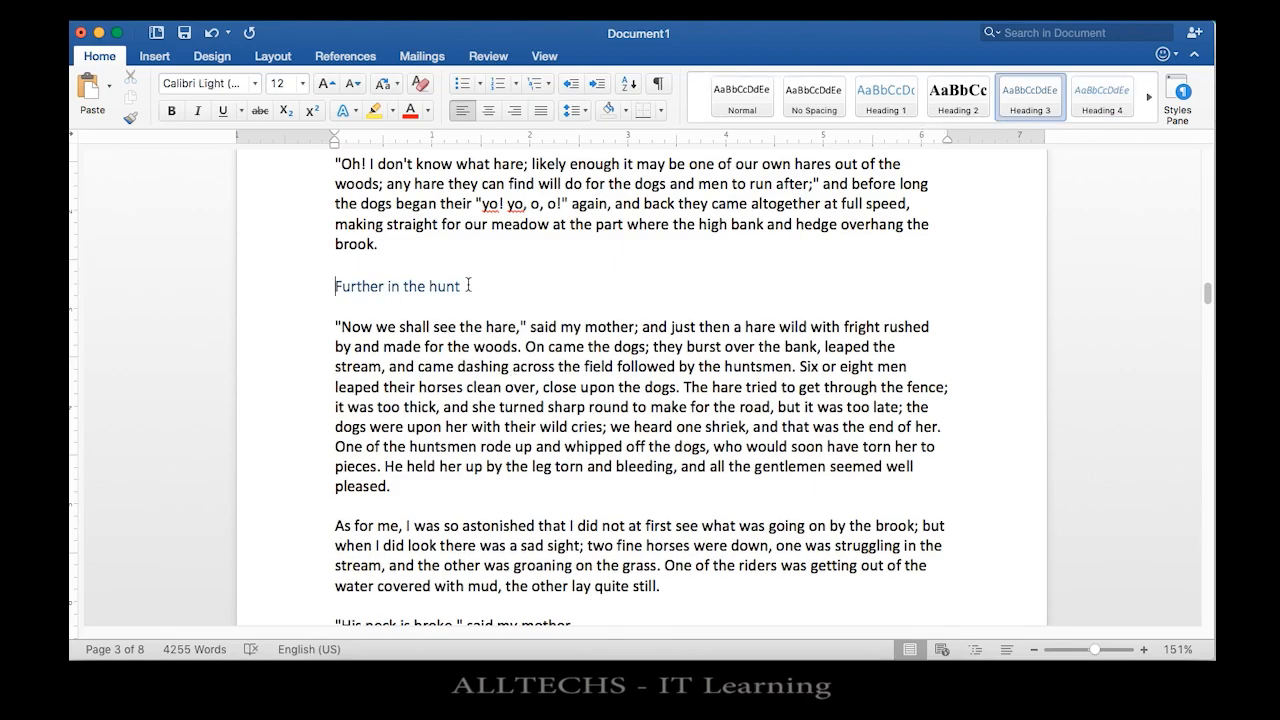
Step: Show the Navigation Pane and use it to visit the headings "Chapter 1", "My Early Home", "The Hunt" and "Further in the hunt"
{"action": "scroll", "coordinate": [468, 285], "scroll_direction": "up", "scroll_amount": 5}
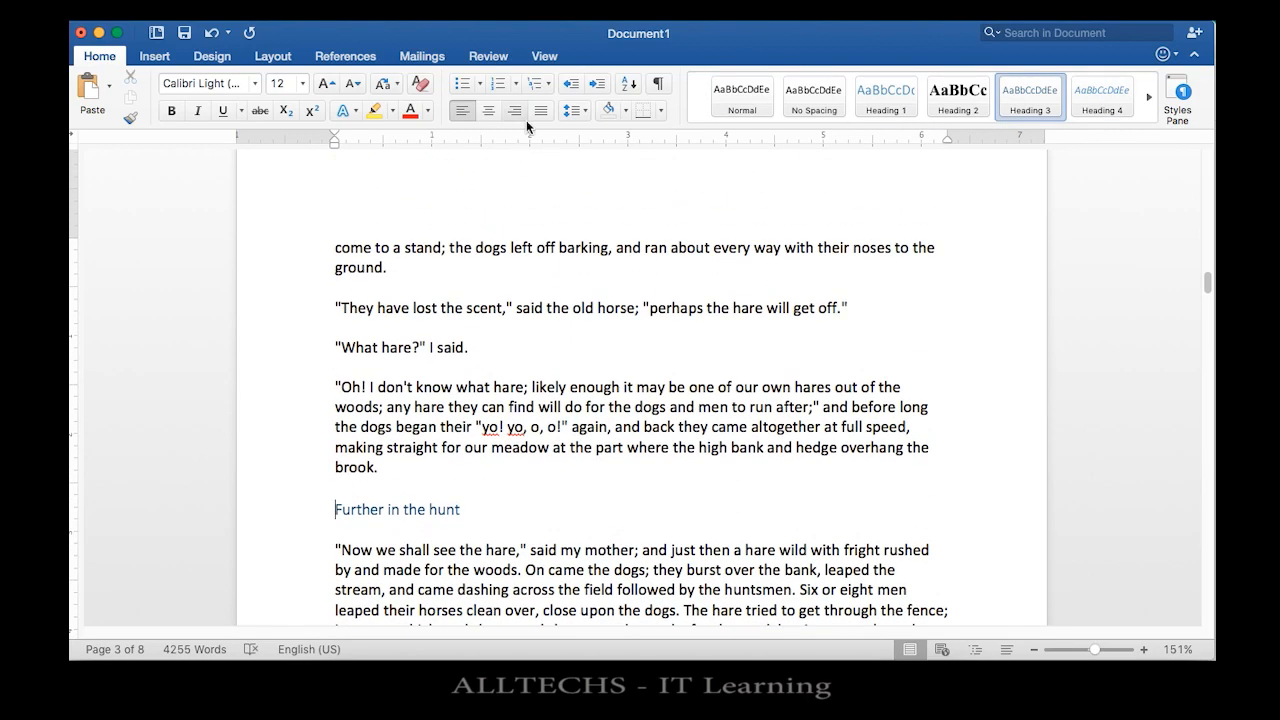
{"action": "left_click", "coordinate": [545, 58]}
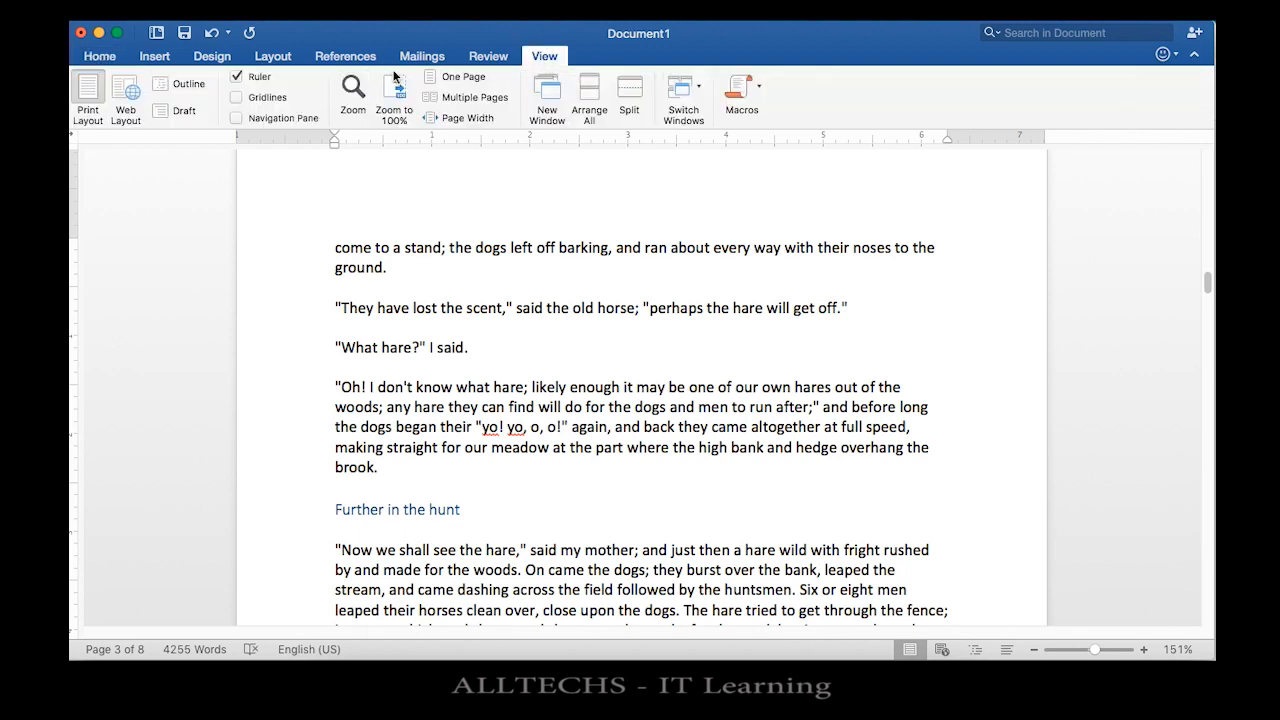
{"action": "left_click", "coordinate": [263, 118]}
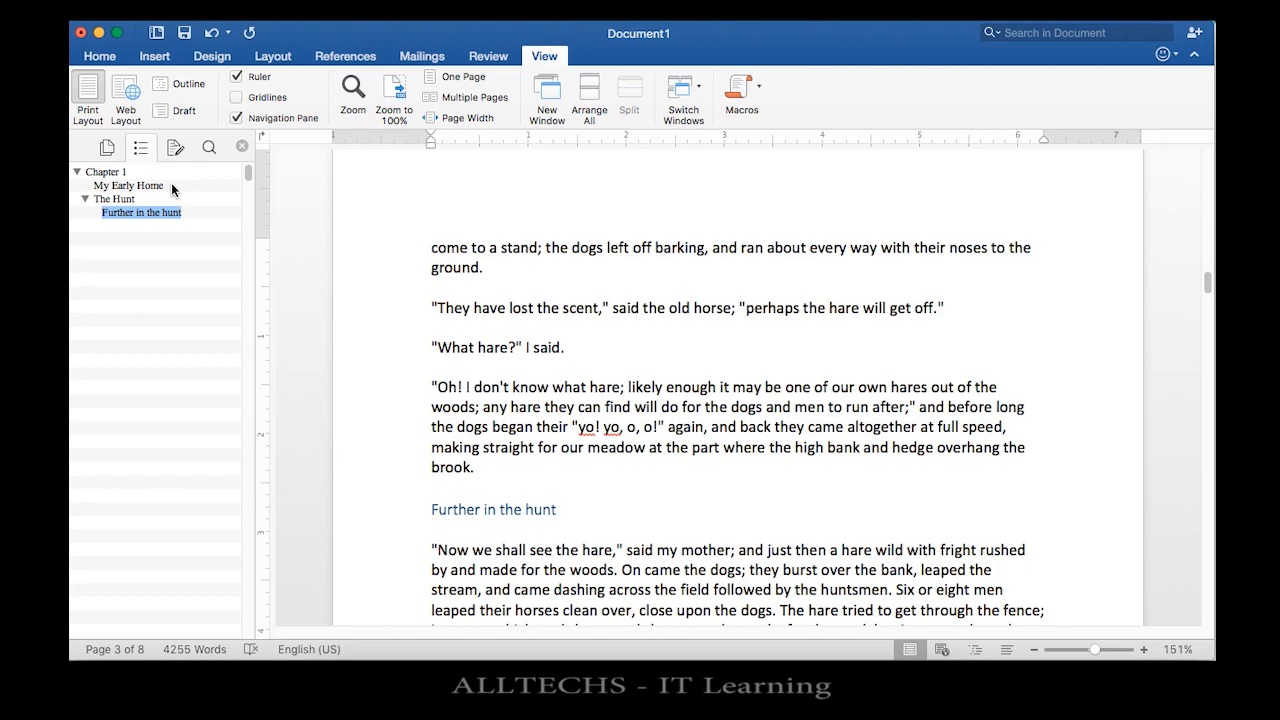
{"action": "left_click", "coordinate": [108, 173]}
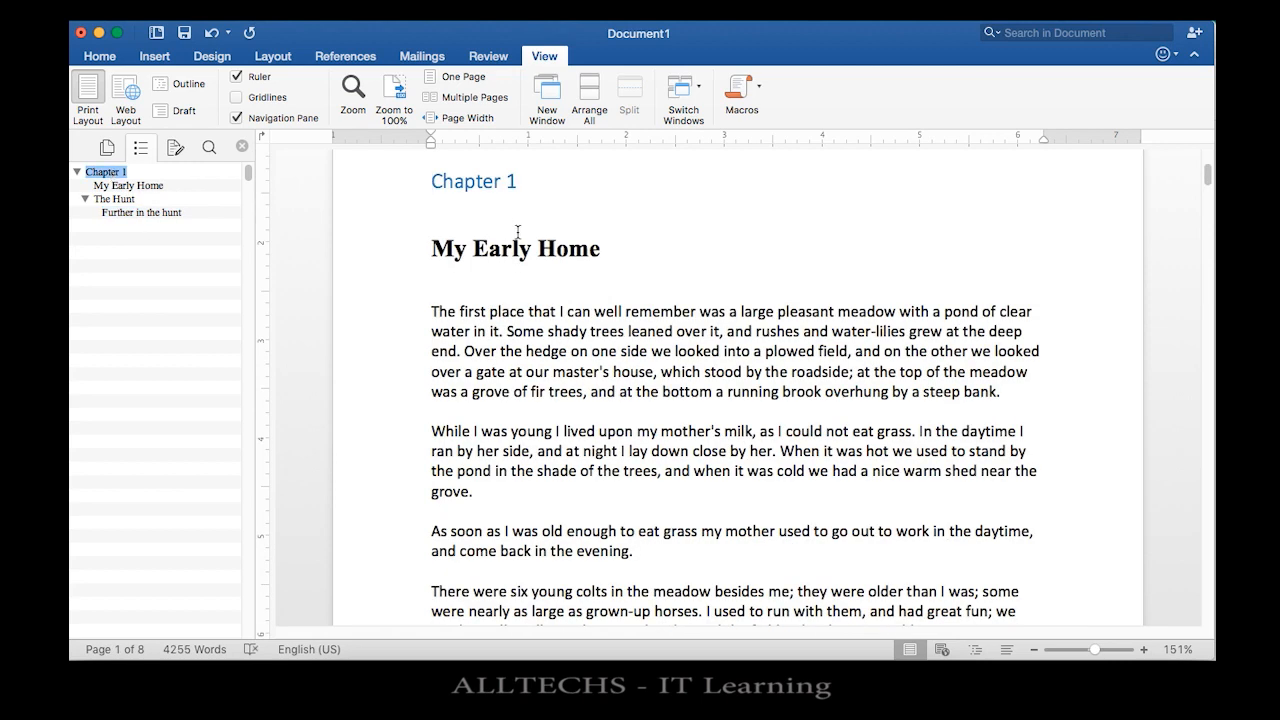
{"action": "left_click", "coordinate": [143, 188]}
{"action": "left_click", "coordinate": [125, 202]}
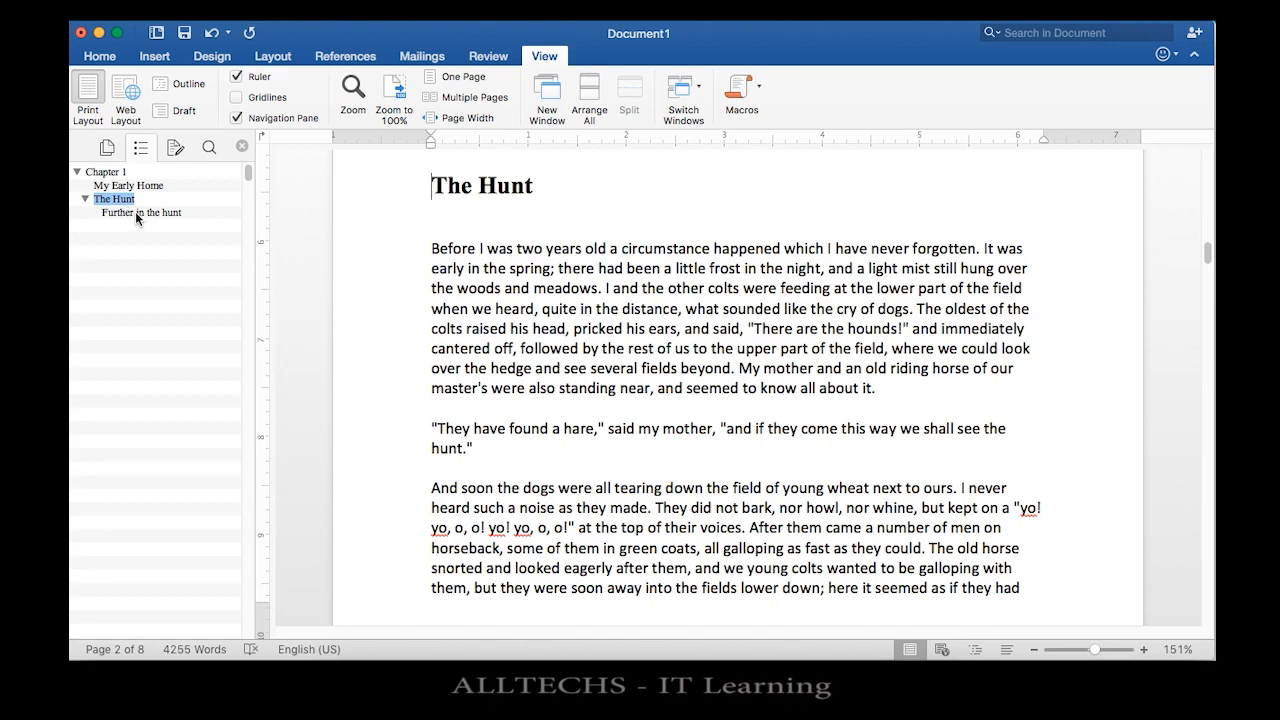
{"action": "left_click", "coordinate": [135, 211]}
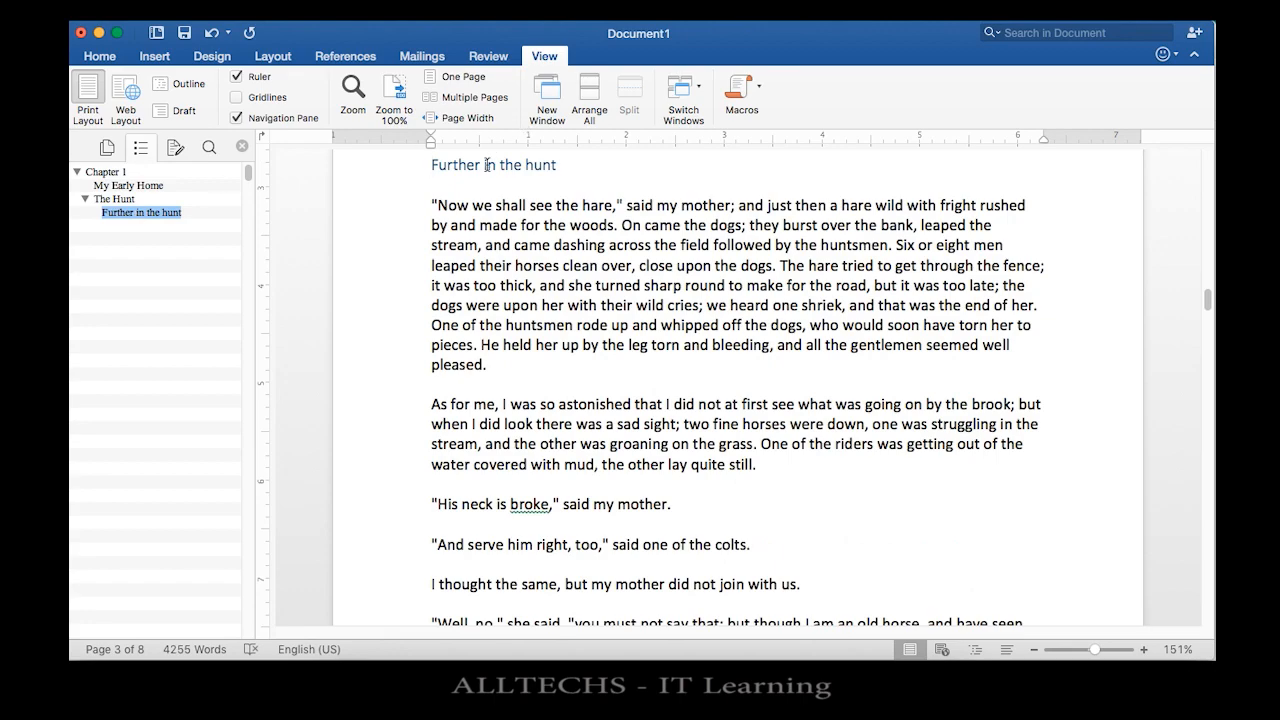
Step: Apply the Heading 2 style to the "My Breaking In" section heading and collapse "The Hunt" in the document map
{"action": "scroll", "coordinate": [497, 328], "scroll_direction": "down", "scroll_amount": 15}
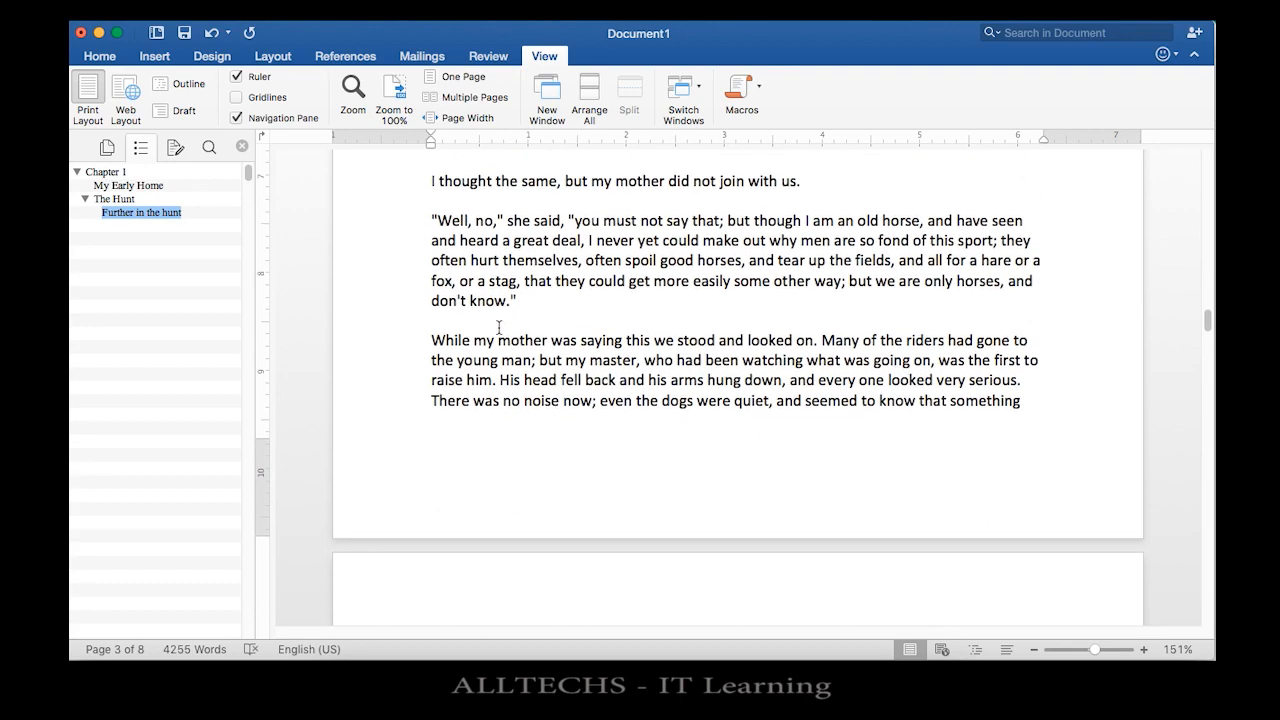
{"action": "scroll", "coordinate": [497, 328], "scroll_direction": "down", "scroll_amount": 10}
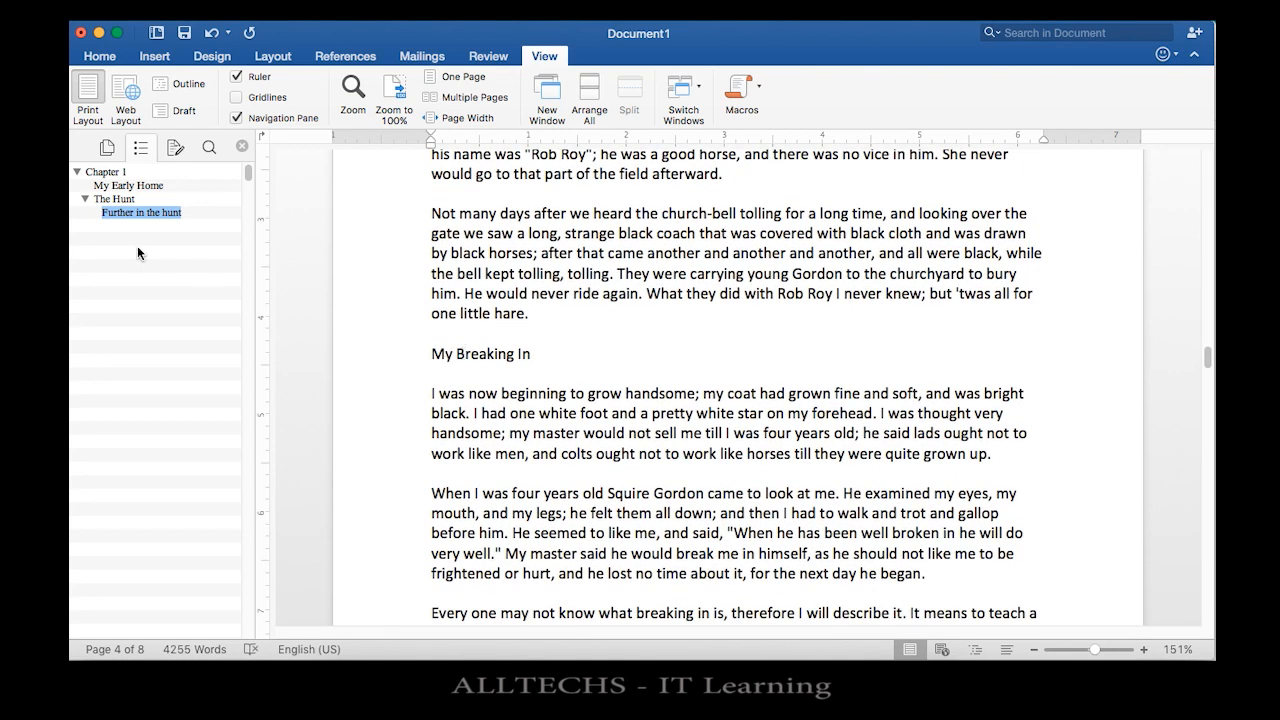
{"action": "left_click", "coordinate": [104, 58]}
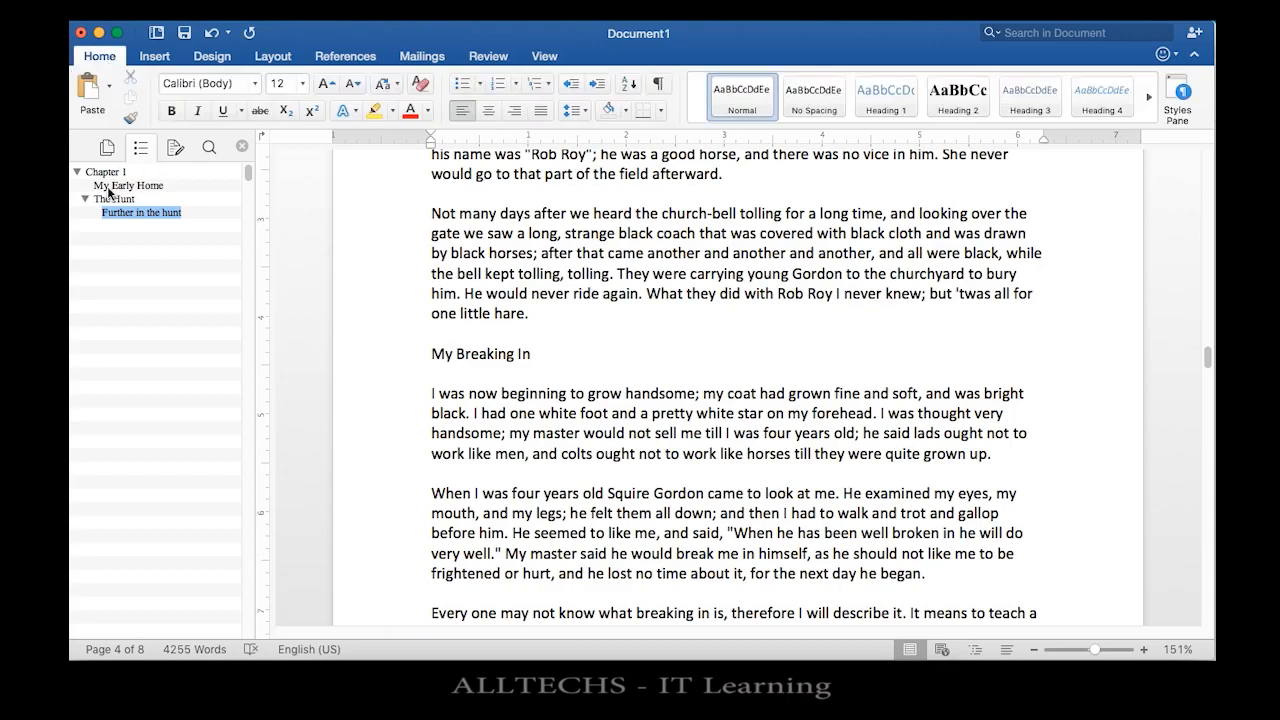
{"action": "left_click", "coordinate": [975, 116]}
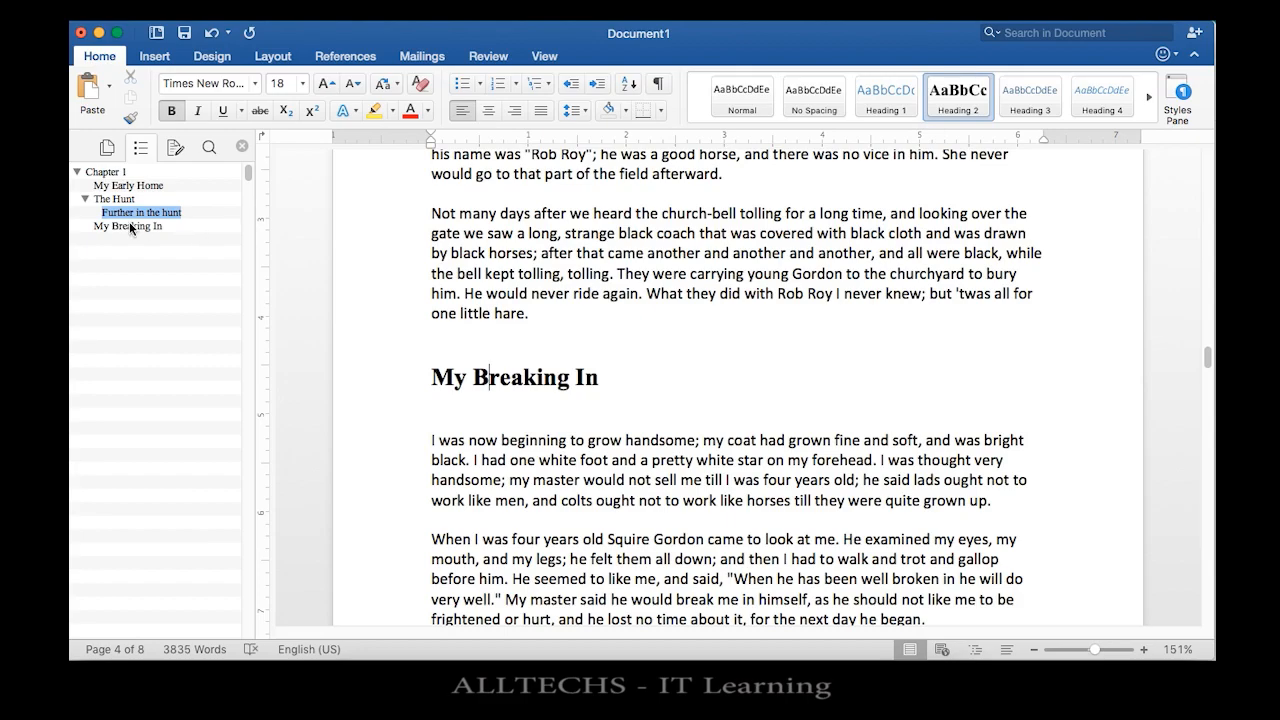
{"action": "left_click", "coordinate": [84, 199]}
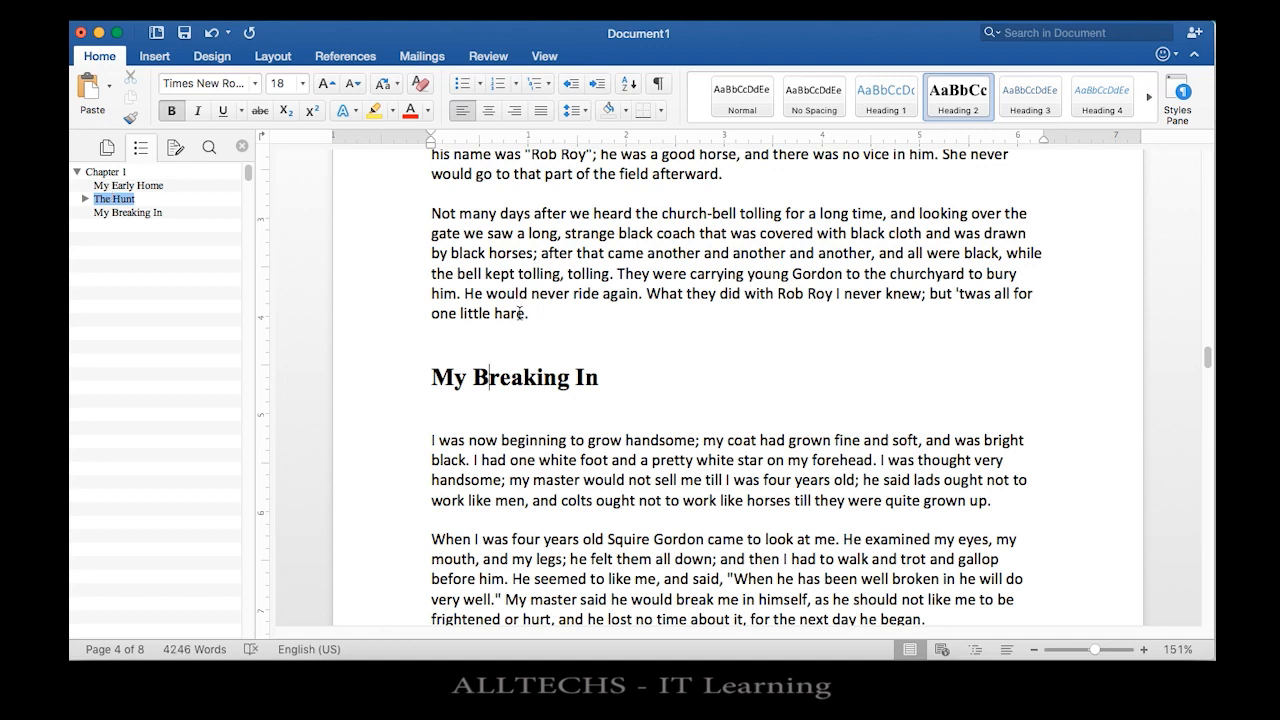
Step: Apply the Heading 1 style to the "Chapter 2" line
{"action": "scroll", "coordinate": [519, 313], "scroll_direction": "down", "scroll_amount": 10}
{"action": "scroll", "coordinate": [519, 313], "scroll_direction": "down", "scroll_amount": 20}
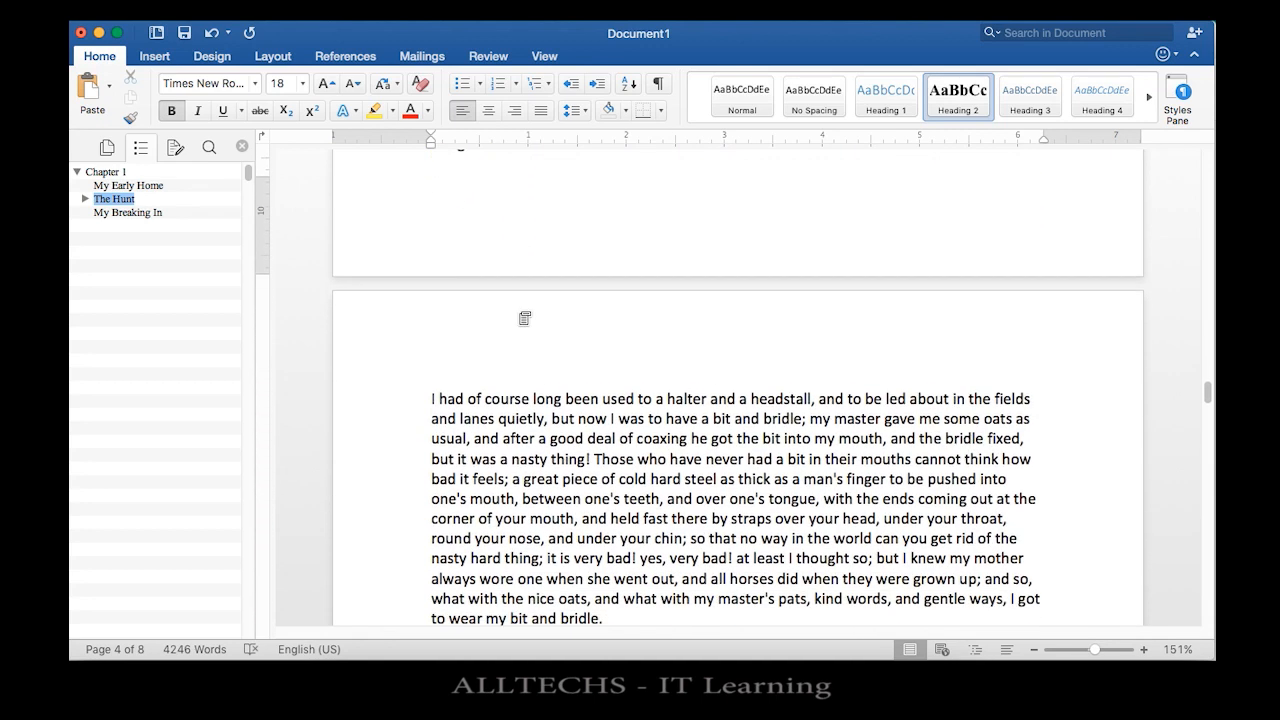
{"action": "scroll", "coordinate": [519, 313], "scroll_direction": "down", "scroll_amount": 20}
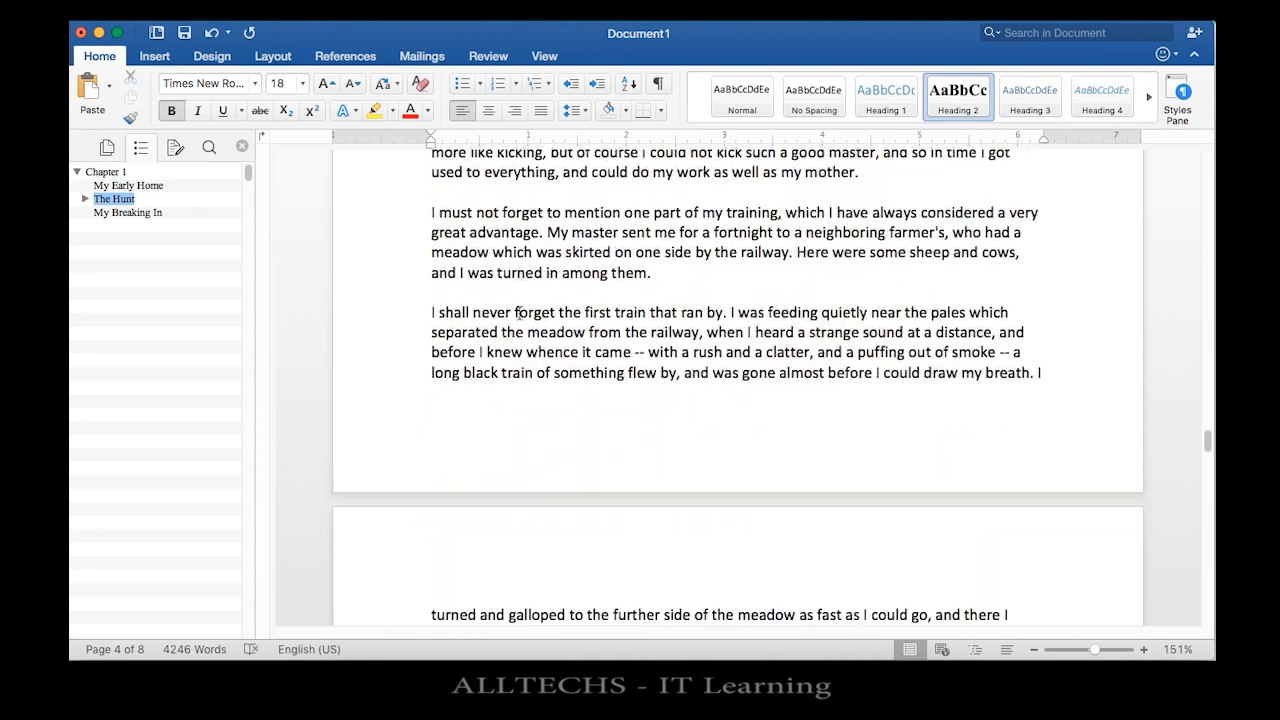
{"action": "scroll", "coordinate": [519, 313], "scroll_direction": "down", "scroll_amount": 7}
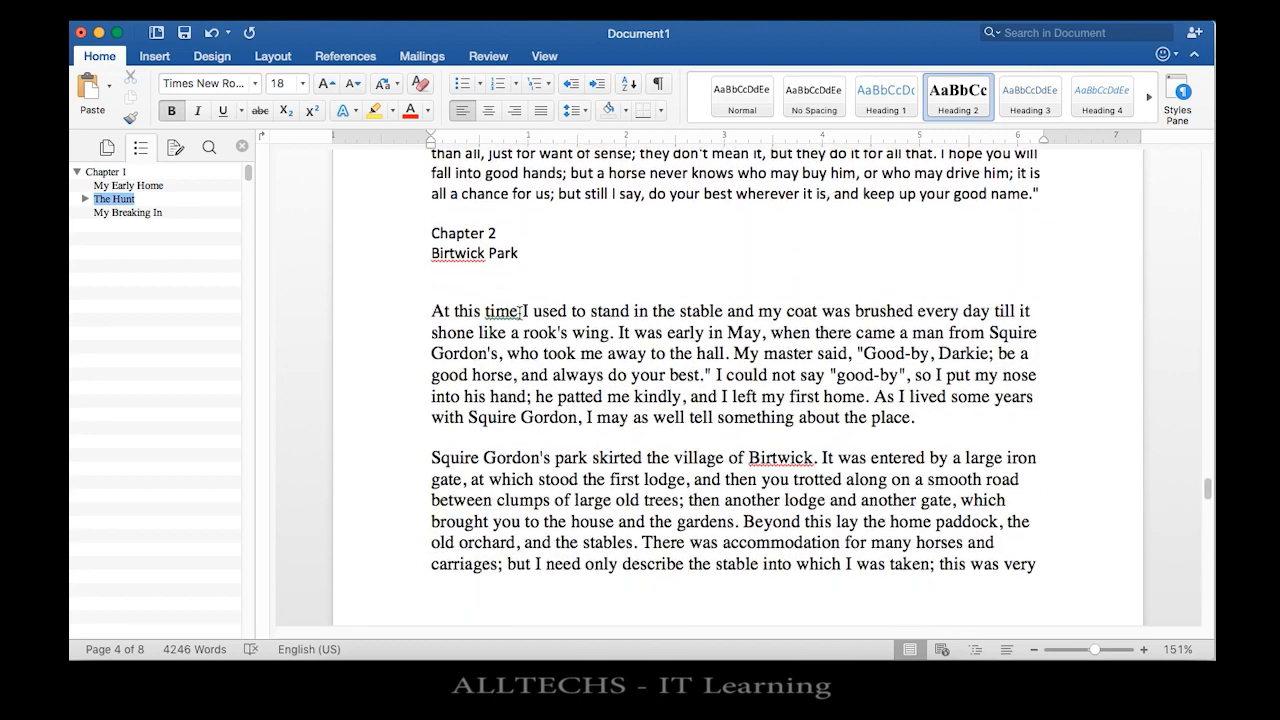
{"action": "left_click", "coordinate": [473, 208]}
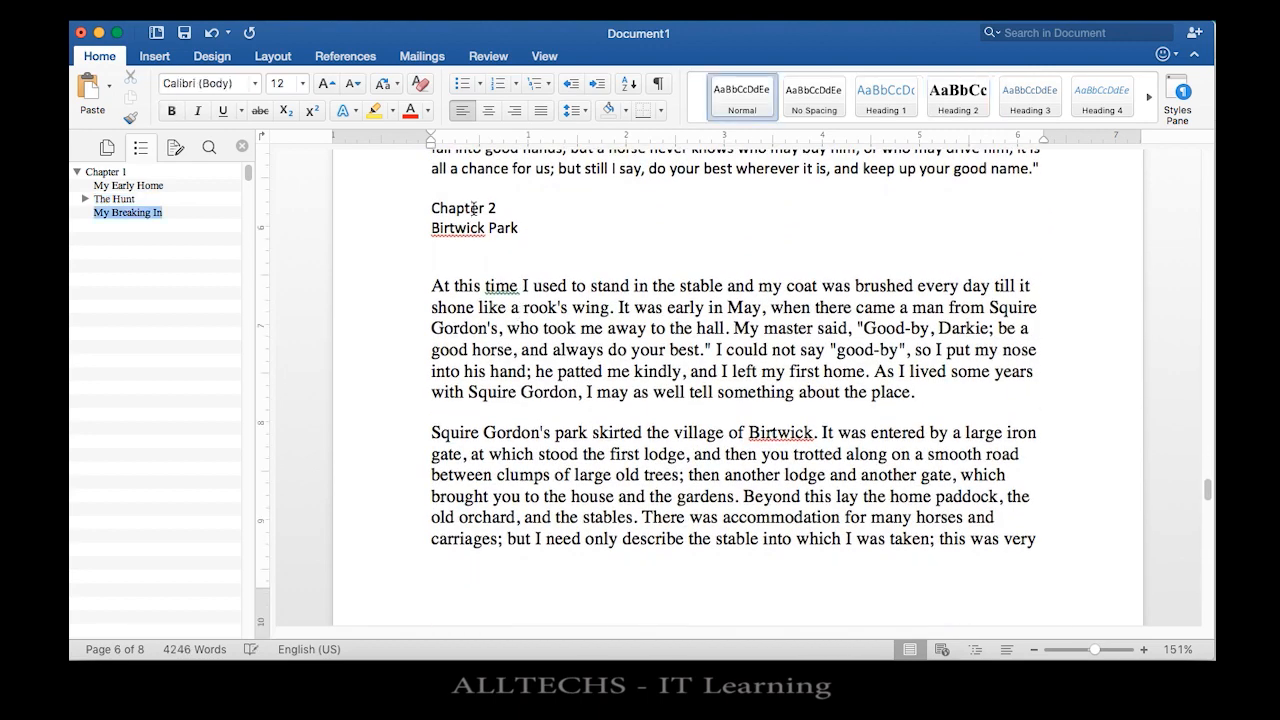
{"action": "left_click", "coordinate": [888, 104]}
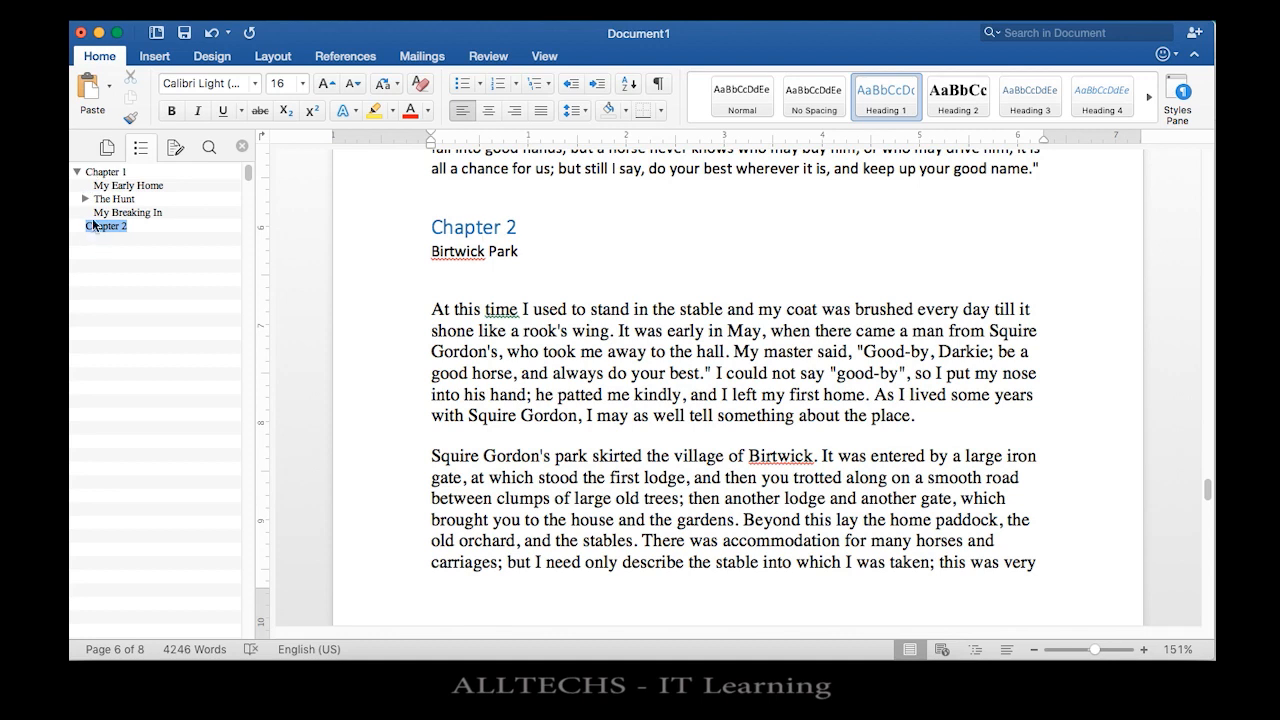
Step: Collapse "Chapter 1" in the document map and apply the Heading 2 style to "Birtwick Park"
{"action": "left_click", "coordinate": [77, 171]}
{"action": "left_click", "coordinate": [465, 256]}
{"action": "left_click", "coordinate": [955, 94]}
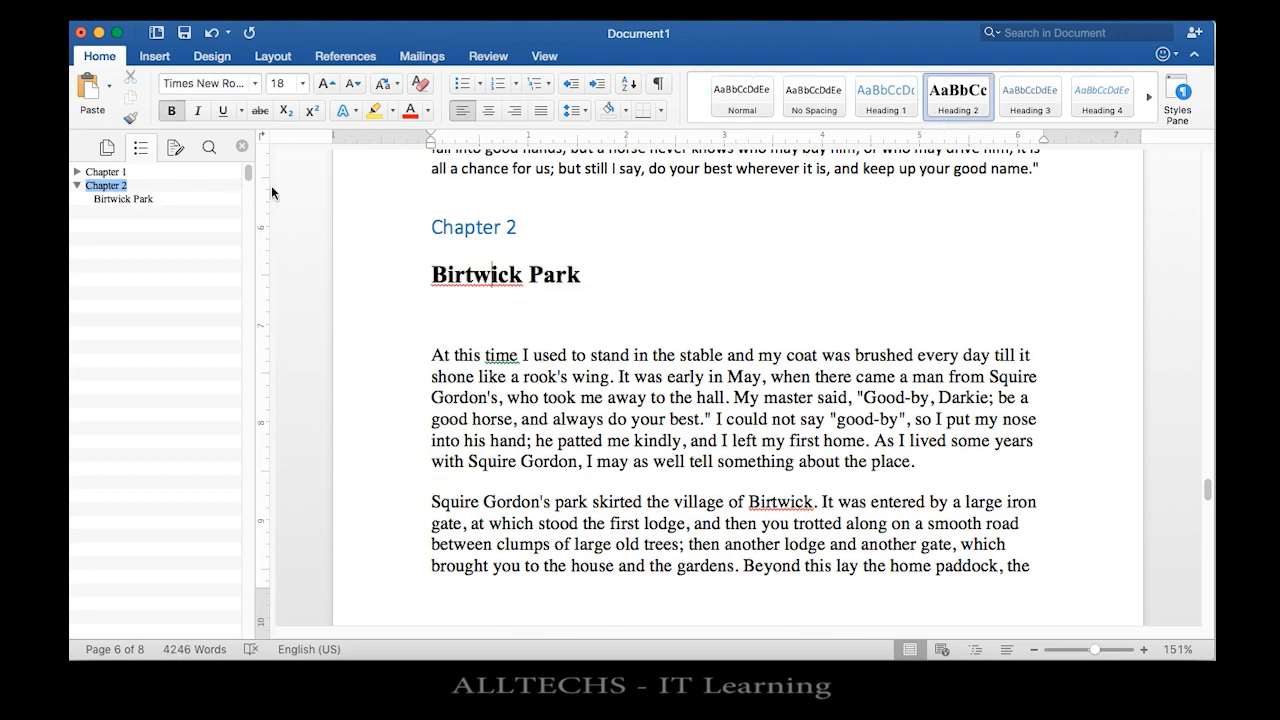
Step: Insert the line "Noon at Birtwick Park" above the "In the afternoon" paragraph and apply the Heading 2 style to it
{"action": "scroll", "coordinate": [584, 395], "scroll_direction": "down", "scroll_amount": 10}
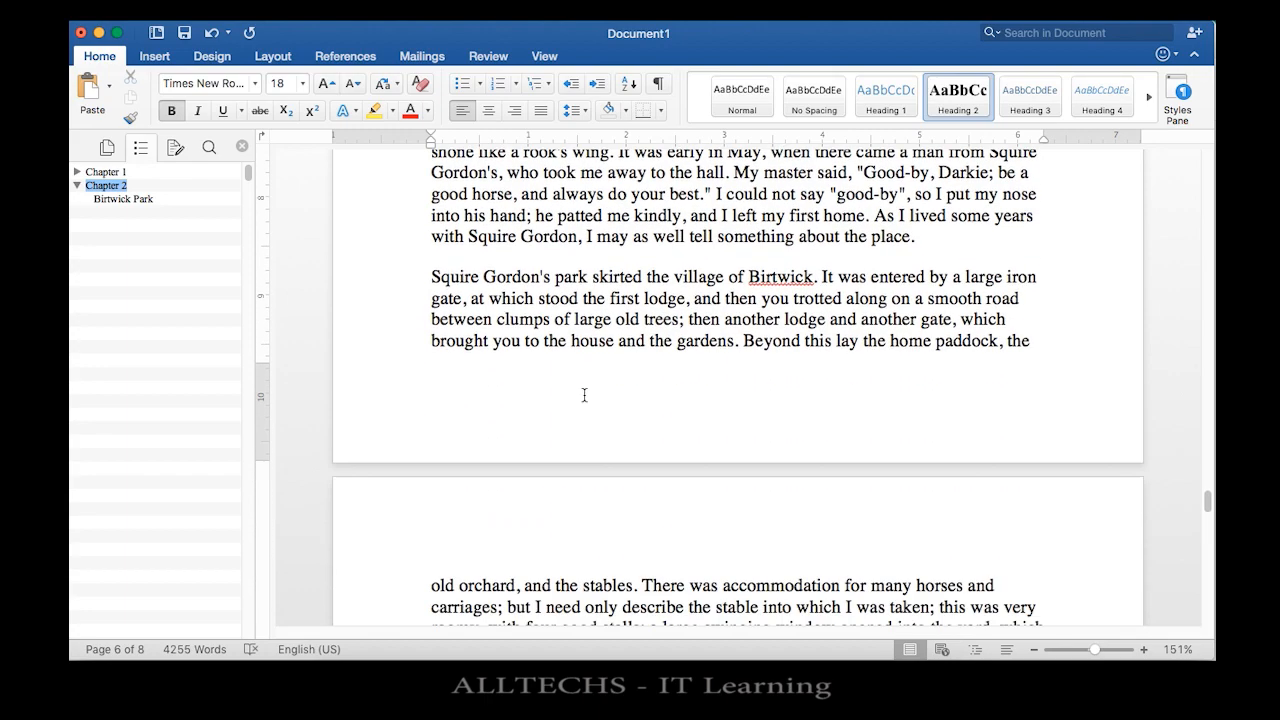
{"action": "scroll", "coordinate": [584, 395], "scroll_direction": "down", "scroll_amount": 10}
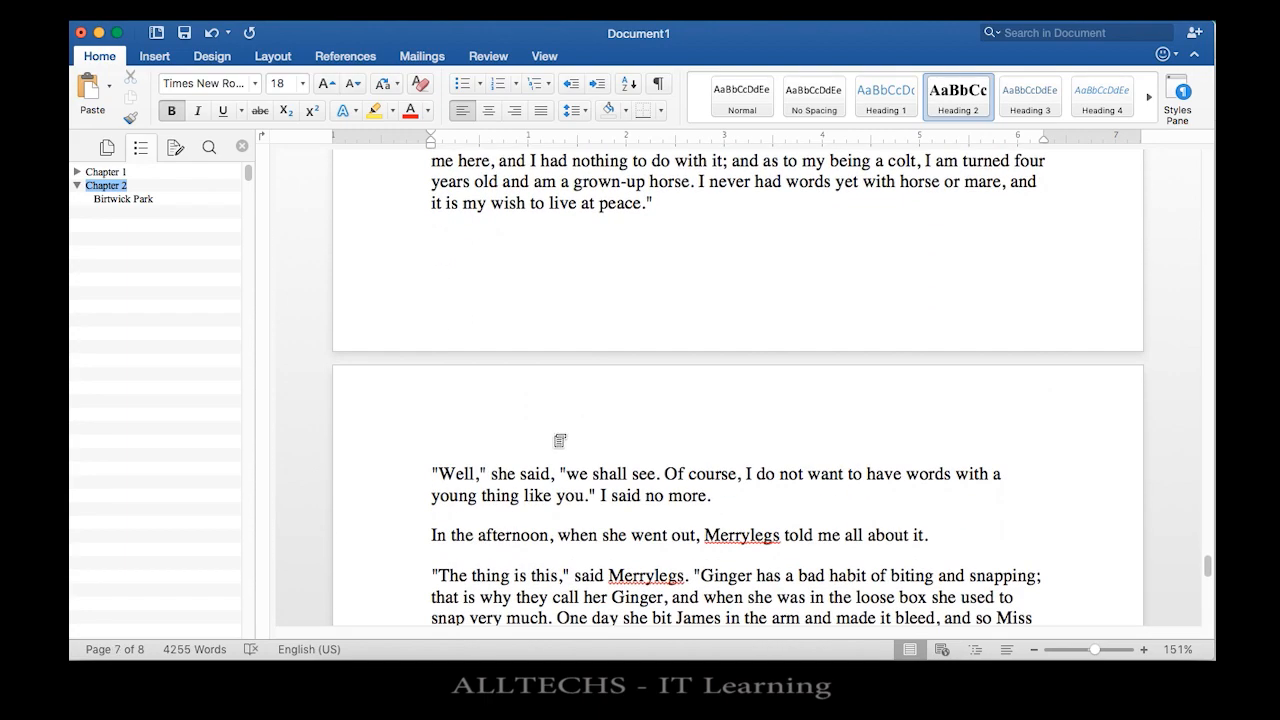
{"action": "left_click", "coordinate": [497, 511]}
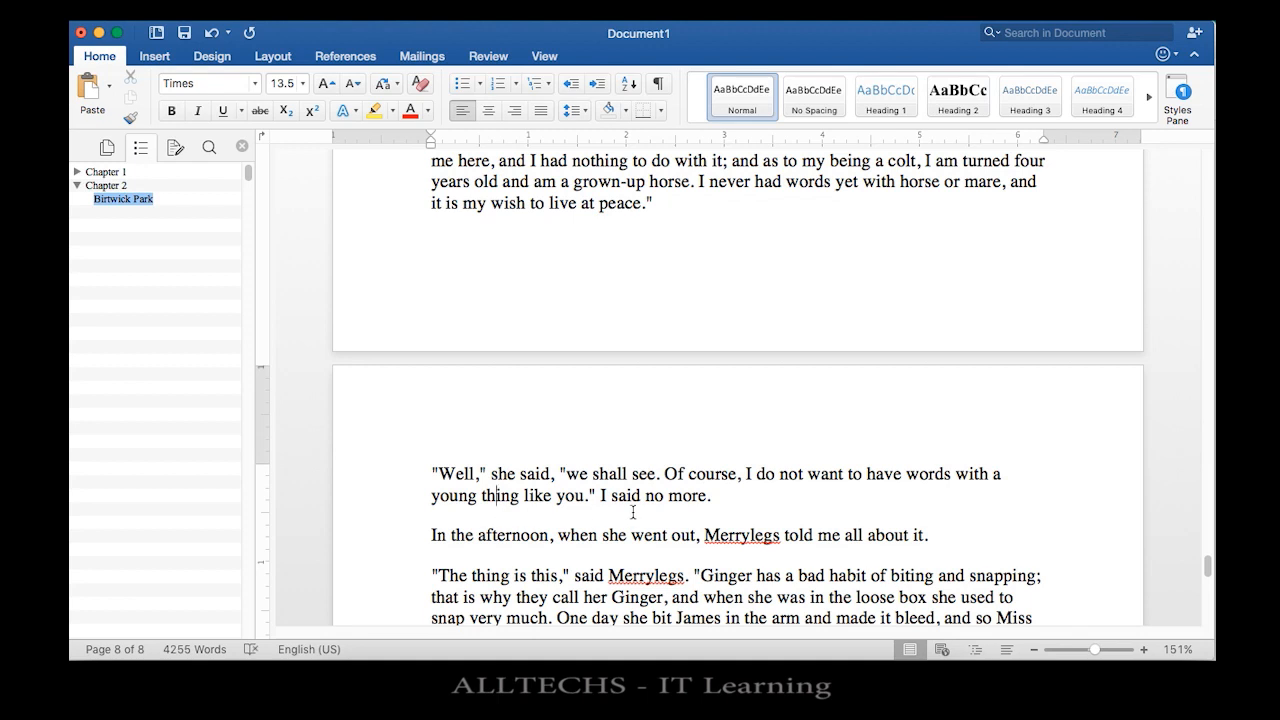
{"action": "key", "text": "Return"}
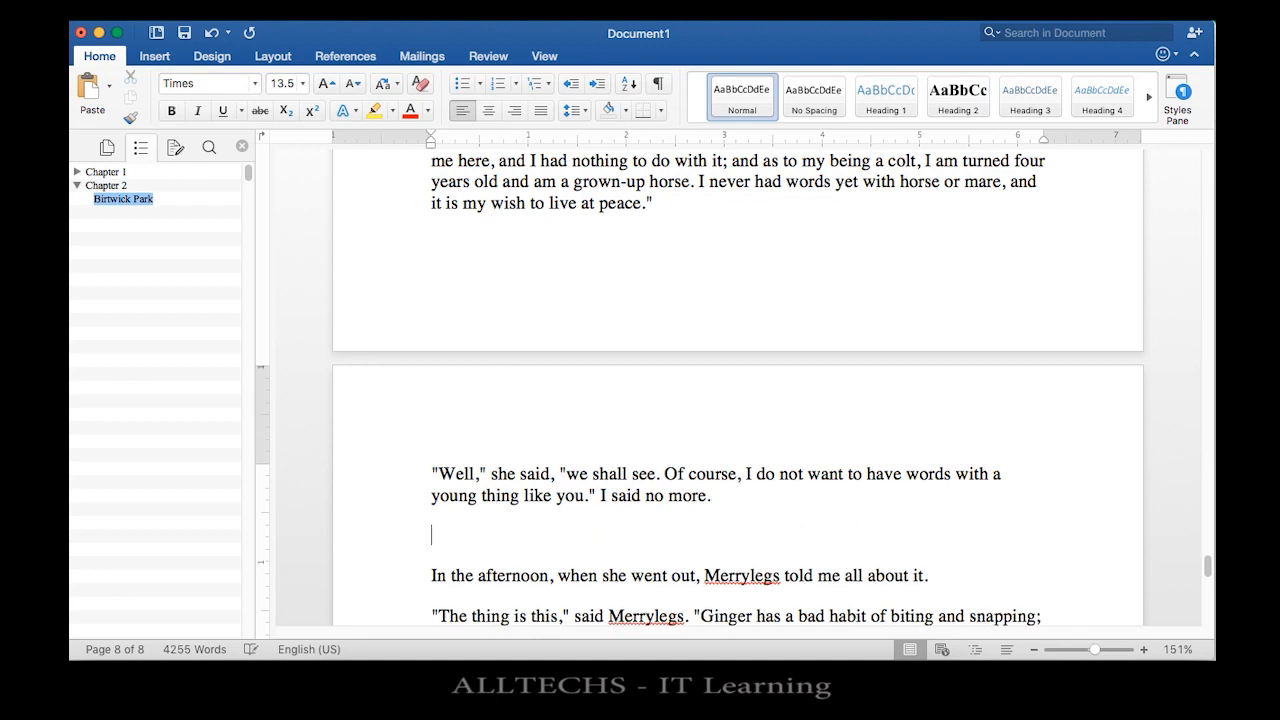
{"action": "type", "text": "Noon at Birtwick Park"}
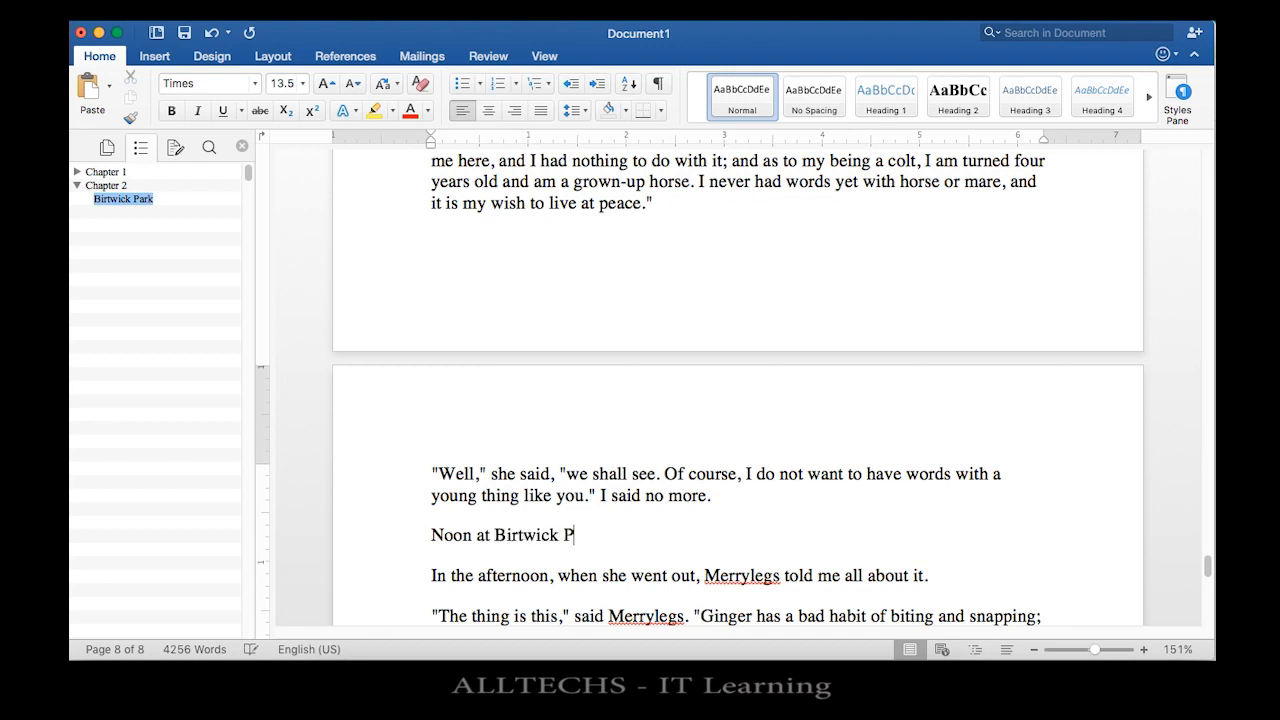
{"action": "left_click", "coordinate": [961, 100]}
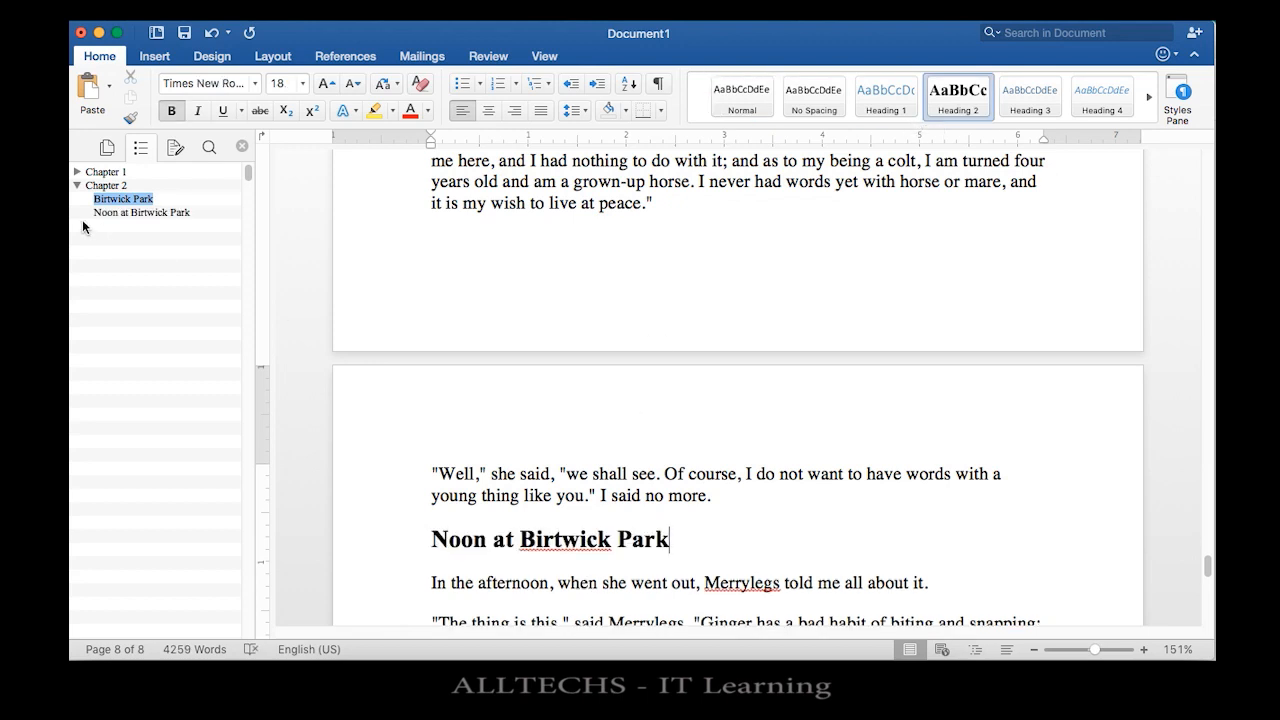
Step: Check the heading hierarchy of both chapters in the document map and look over the document from its end back to the title page
{"action": "left_click", "coordinate": [77, 186]}
{"action": "left_click", "coordinate": [76, 186]}
{"action": "left_click", "coordinate": [76, 172]}
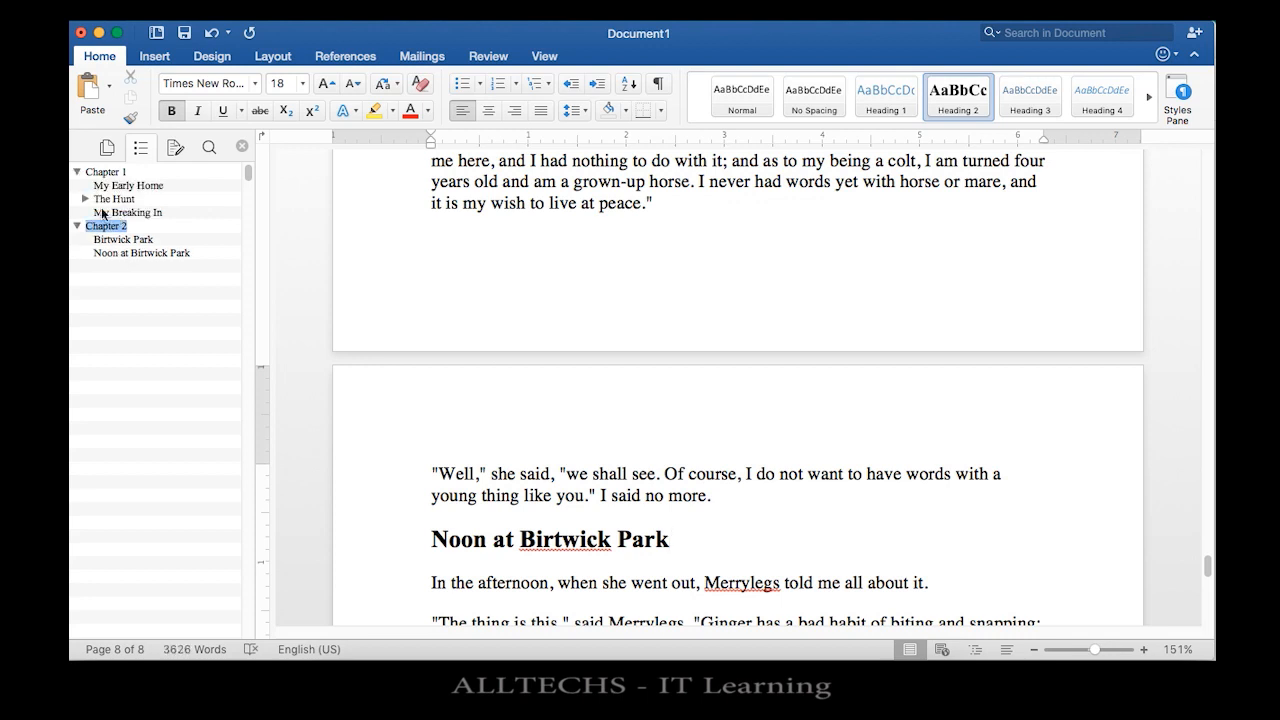
{"action": "left_click", "coordinate": [84, 199]}
{"action": "left_click", "coordinate": [85, 199]}
{"action": "scroll", "coordinate": [533, 375], "scroll_direction": "down", "scroll_amount": 10}
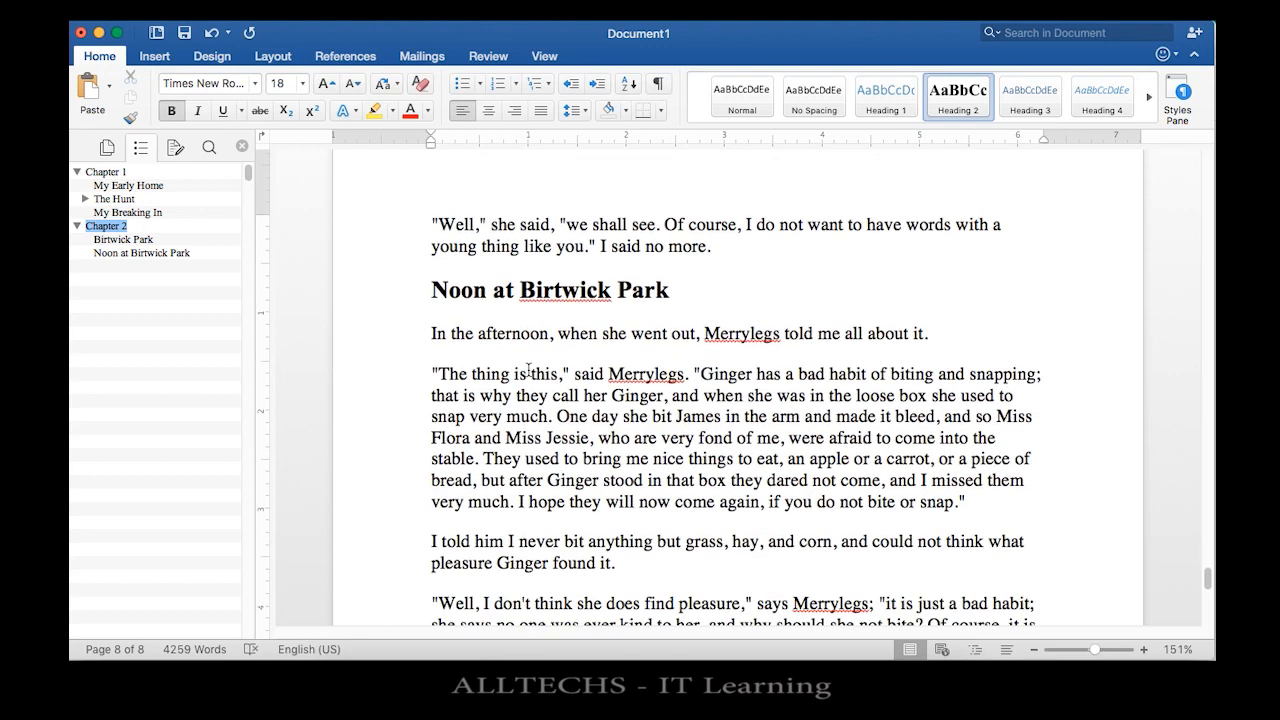
{"action": "scroll", "coordinate": [528, 370], "scroll_direction": "down", "scroll_amount": 4}
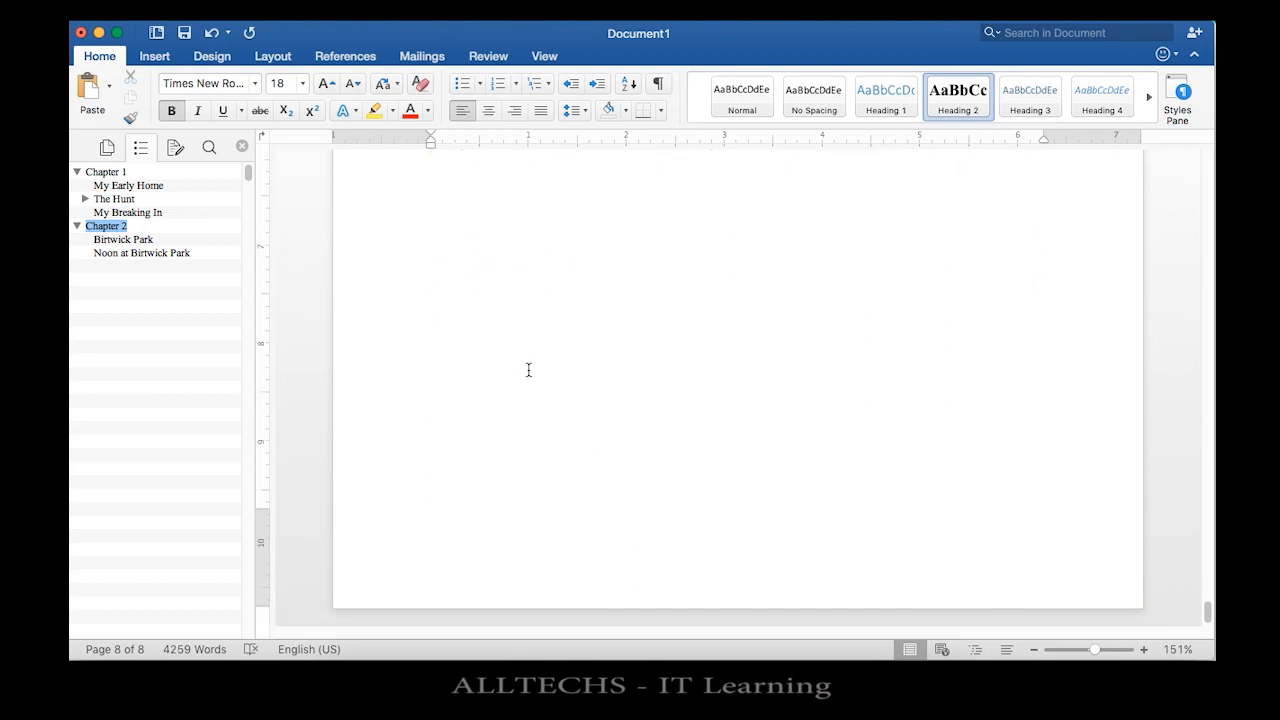
{"action": "scroll", "coordinate": [528, 370], "scroll_direction": "up", "scroll_amount": 15}
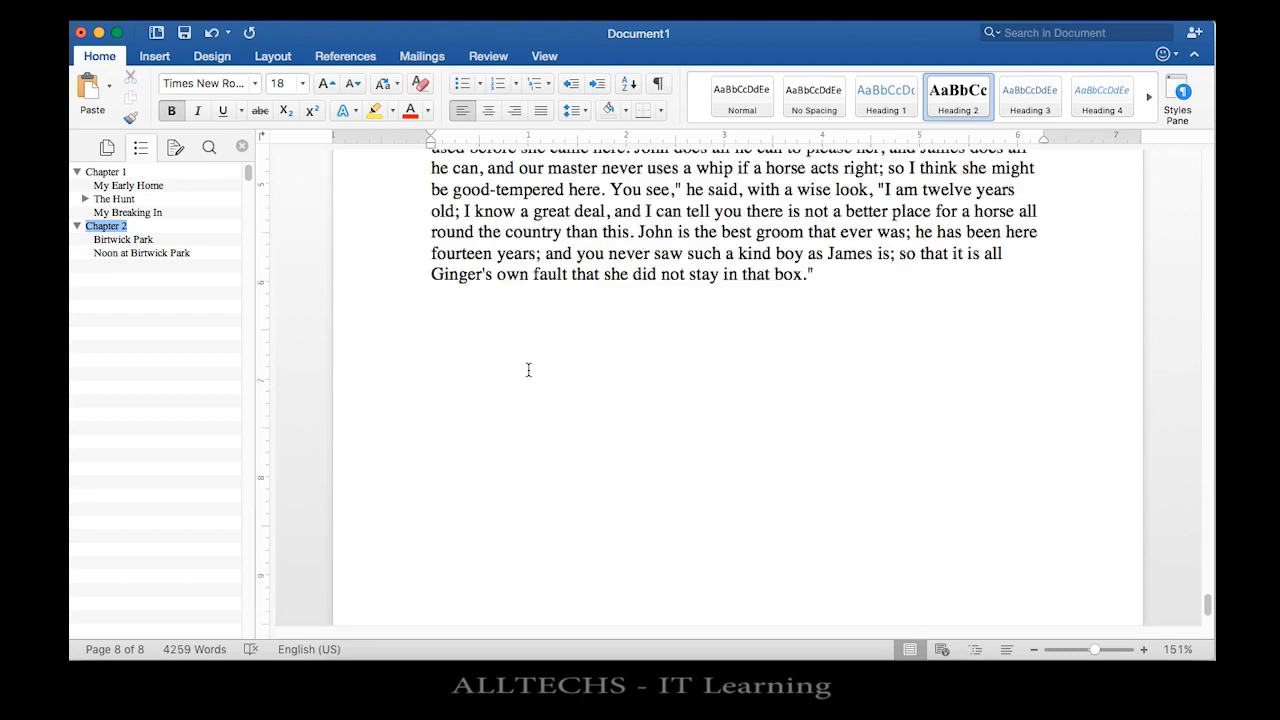
{"action": "scroll", "coordinate": [528, 370], "scroll_direction": "up", "scroll_amount": 20}
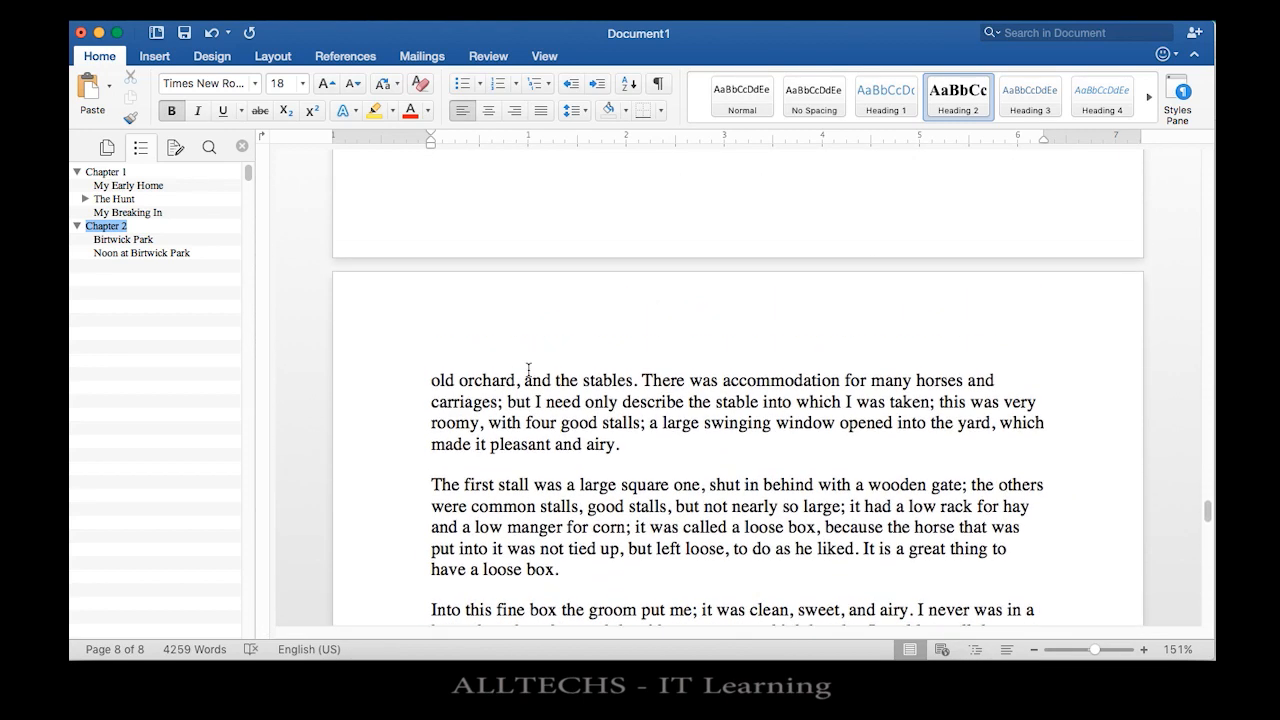
{"action": "scroll", "coordinate": [528, 370], "scroll_direction": "up", "scroll_amount": 20}
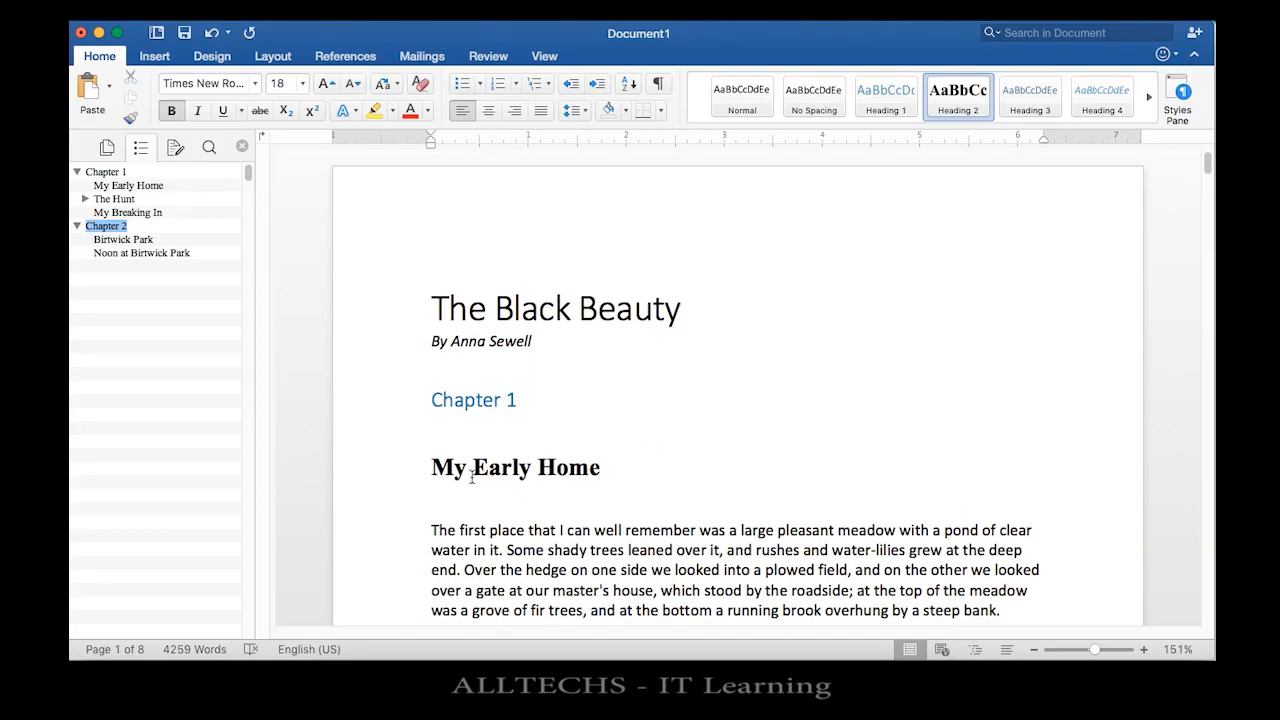
{"action": "left_click", "coordinate": [503, 460]}
{"action": "left_click", "coordinate": [384, 446]}
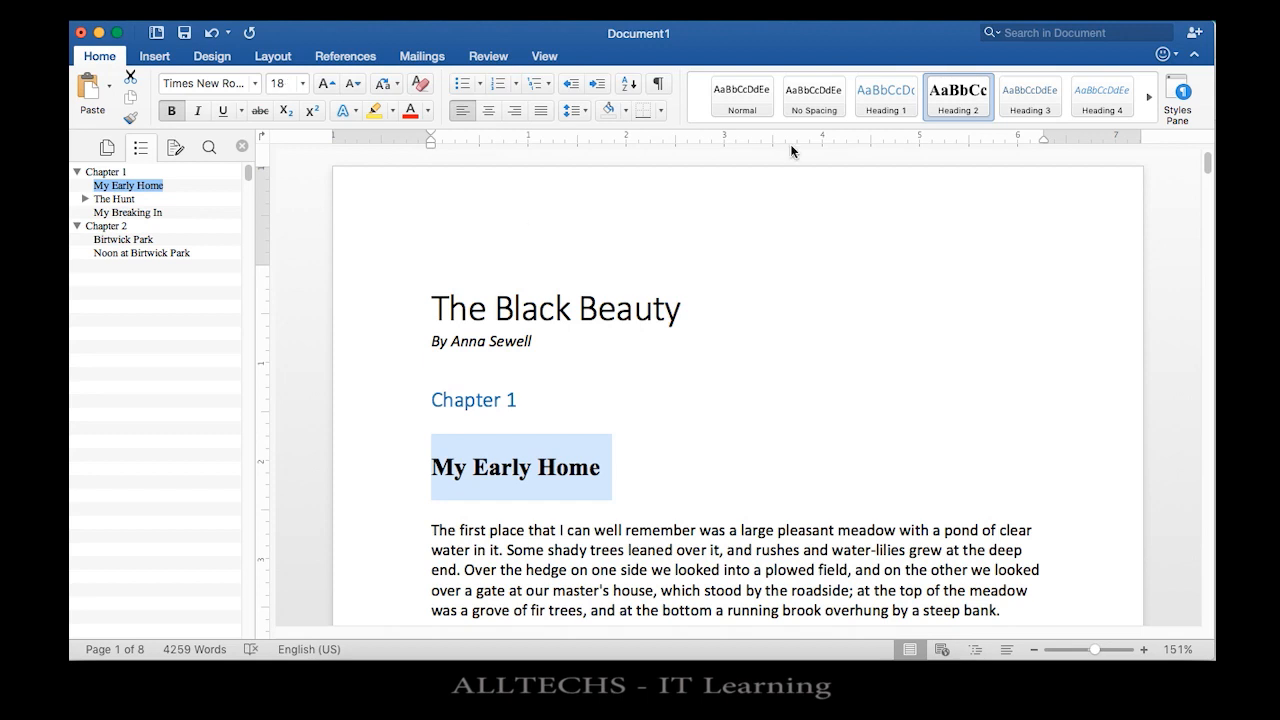
{"action": "left_click", "coordinate": [583, 354]}
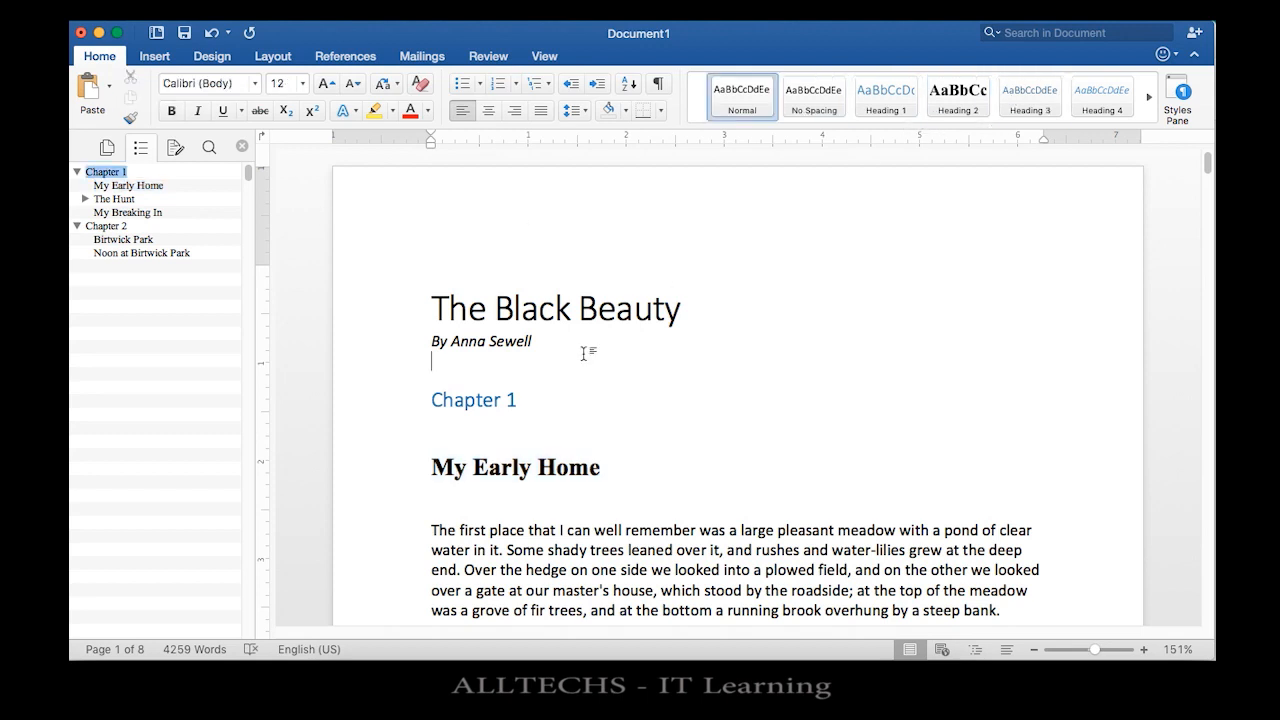
Step: Modify the Heading 1 style used by "Chapter 1" so its font color is a dark gray Background 2 shade
{"action": "left_click", "coordinate": [483, 390]}
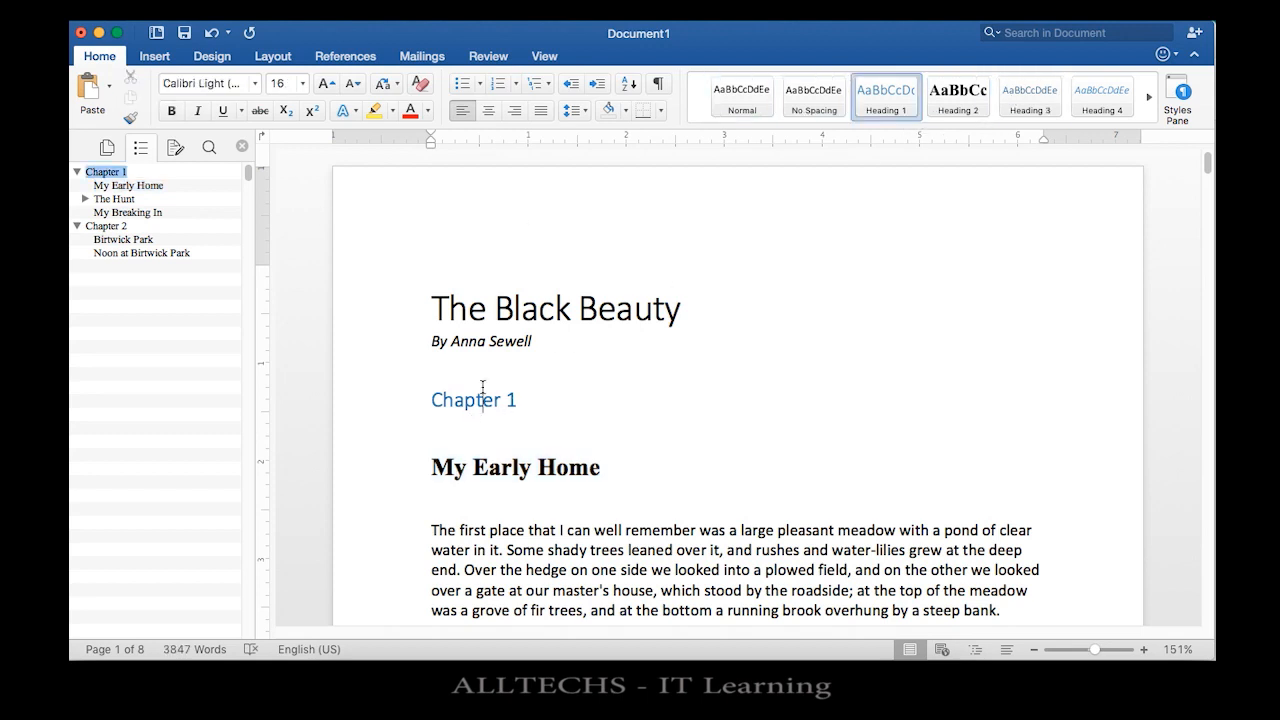
{"action": "right_click", "coordinate": [885, 101]}
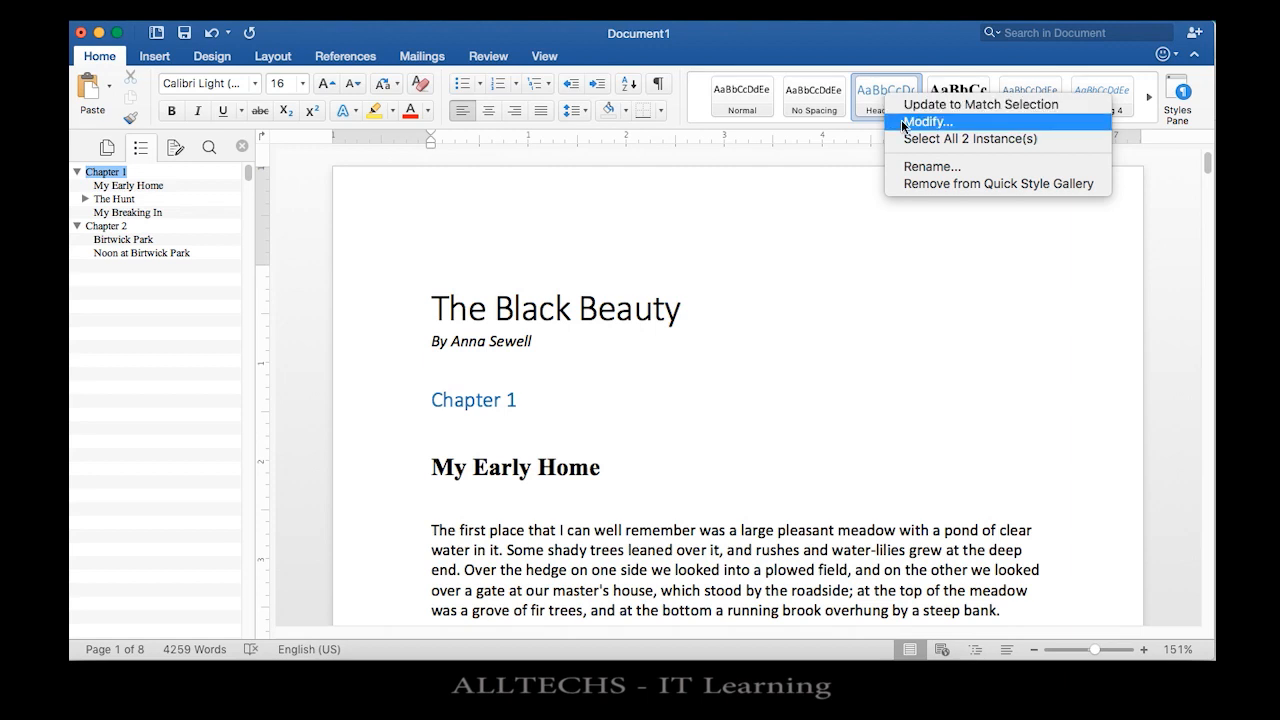
{"action": "left_click", "coordinate": [903, 121]}
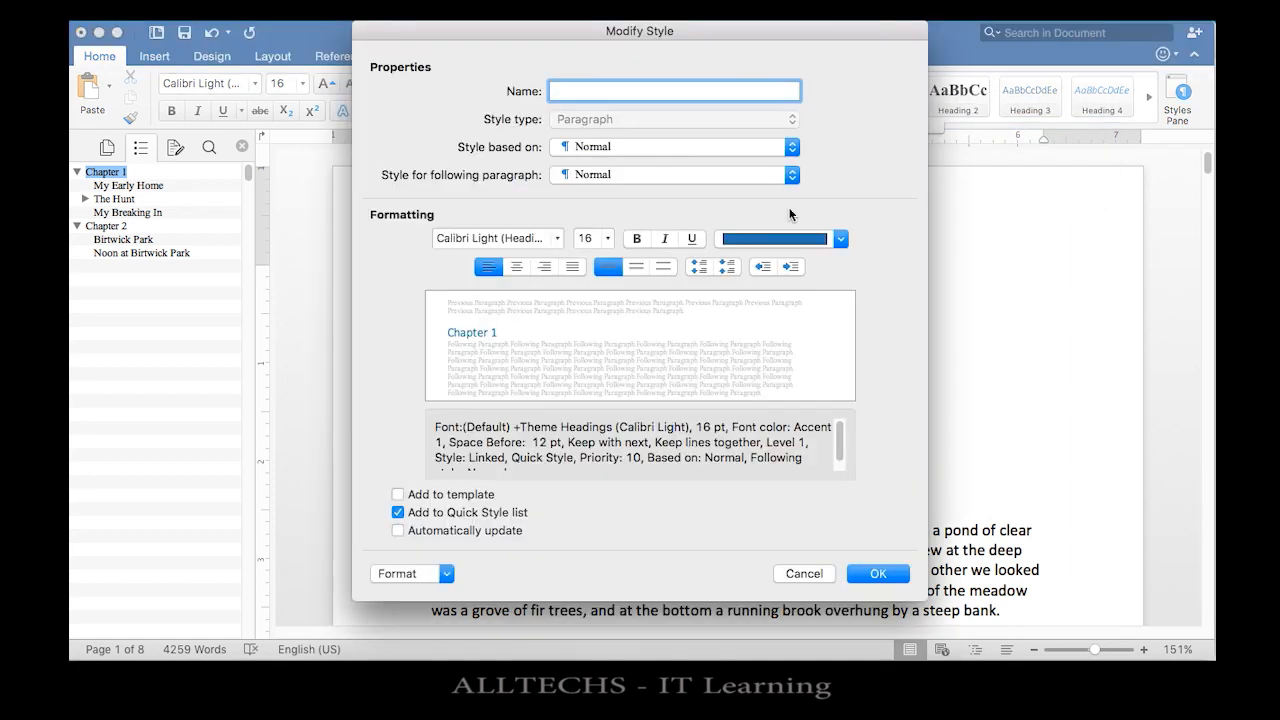
{"action": "left_click", "coordinate": [841, 239]}
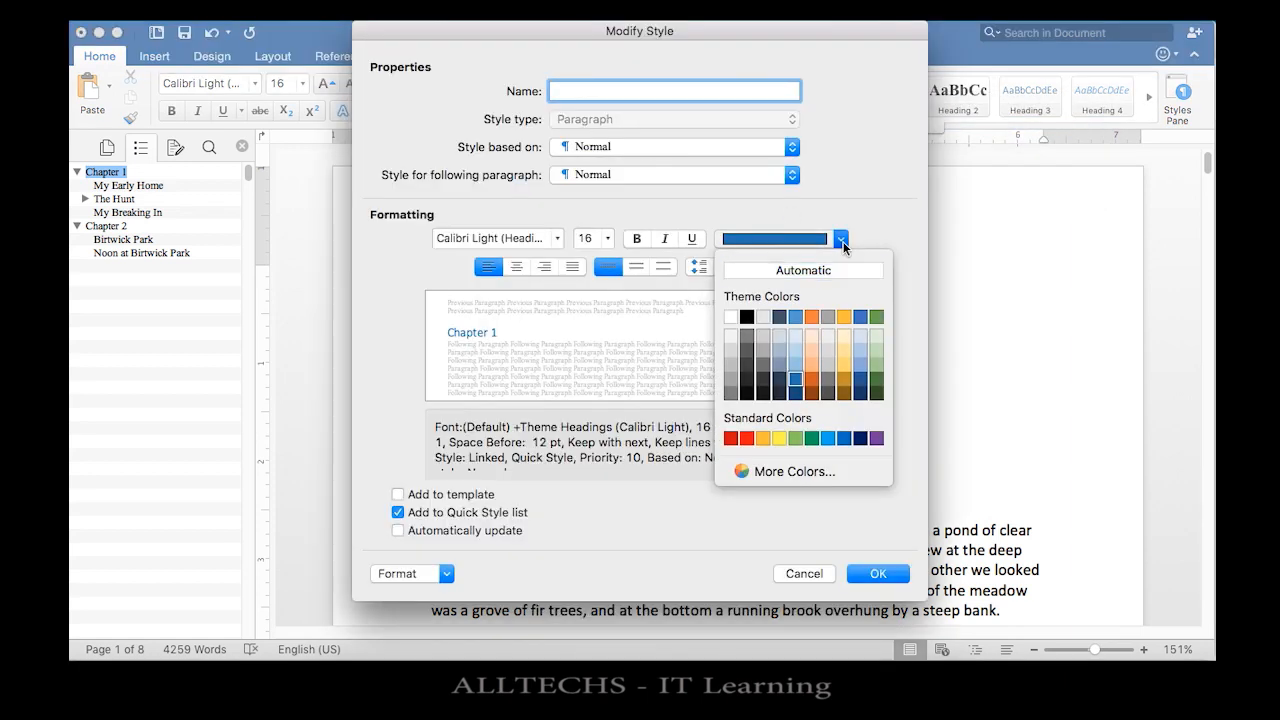
{"action": "left_click", "coordinate": [811, 388]}
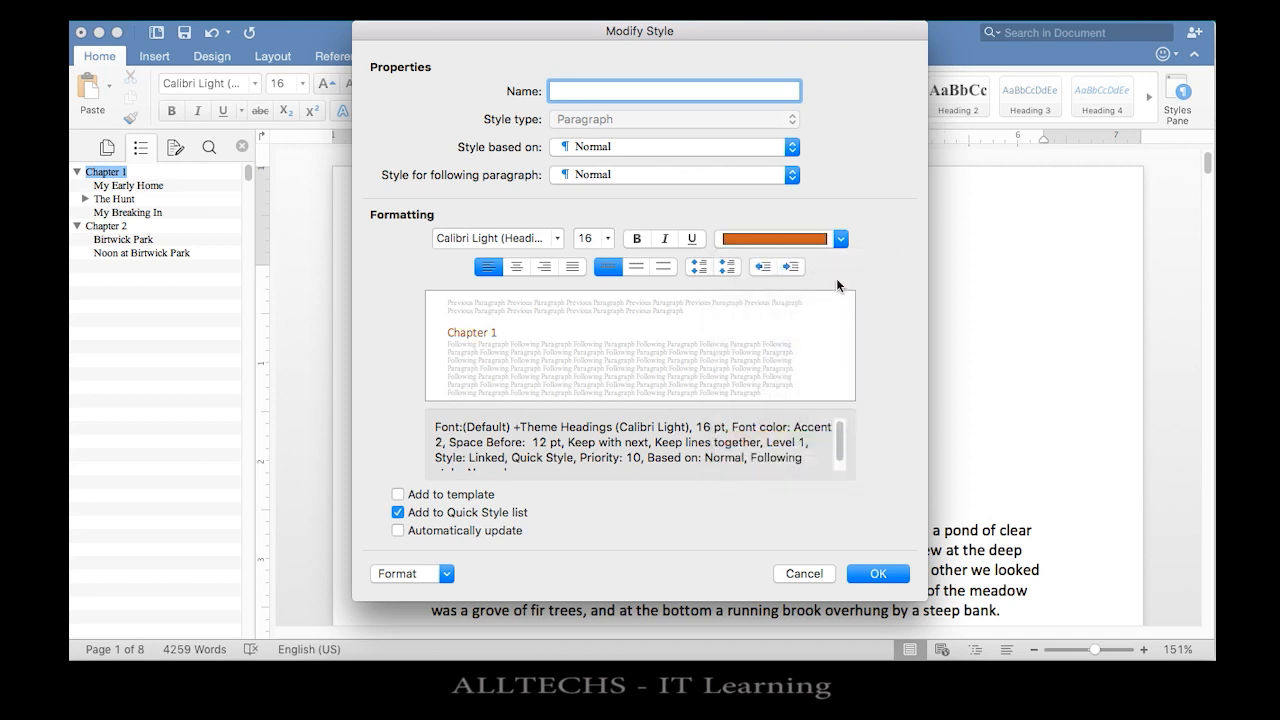
{"action": "left_click", "coordinate": [842, 239]}
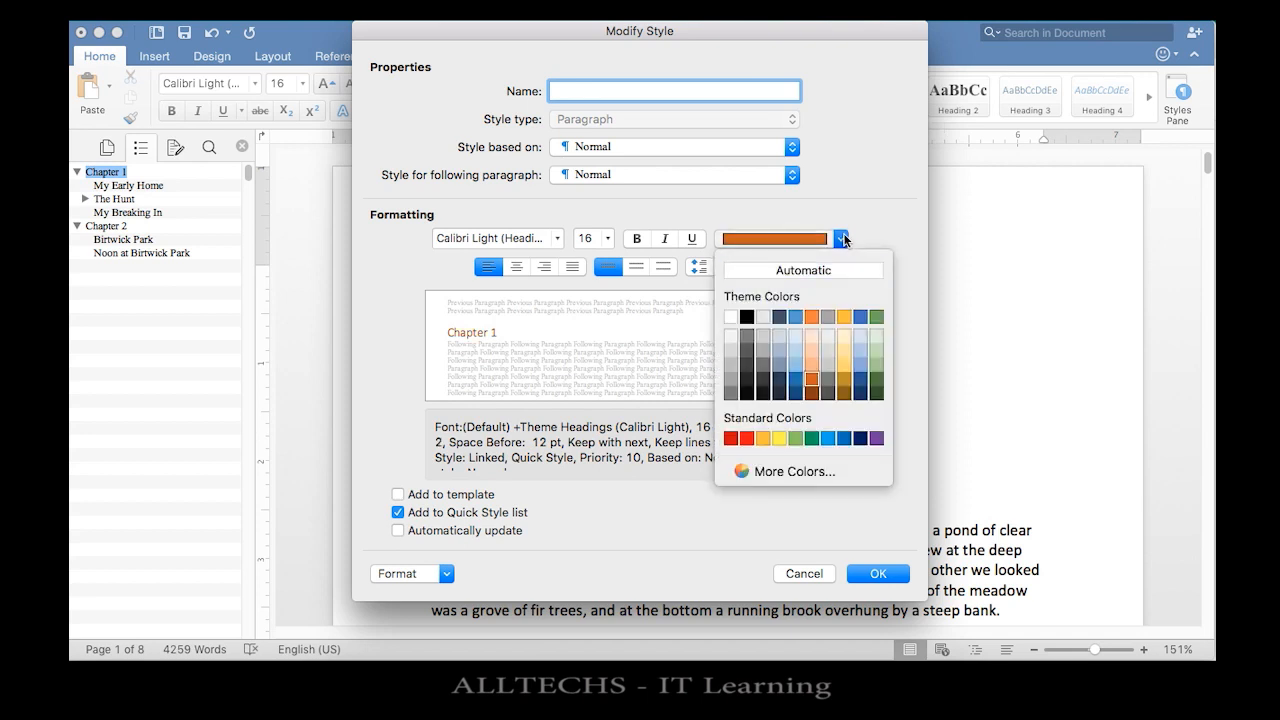
{"action": "left_click", "coordinate": [762, 368]}
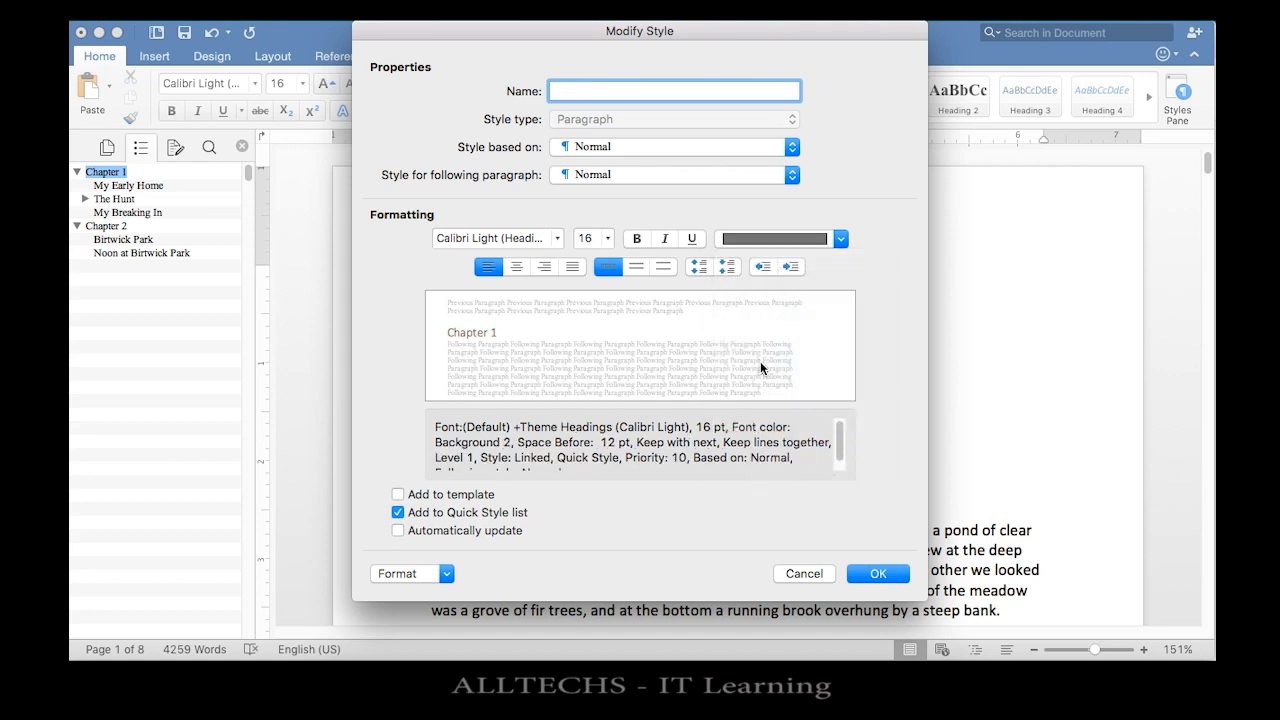
{"action": "left_click", "coordinate": [866, 574]}
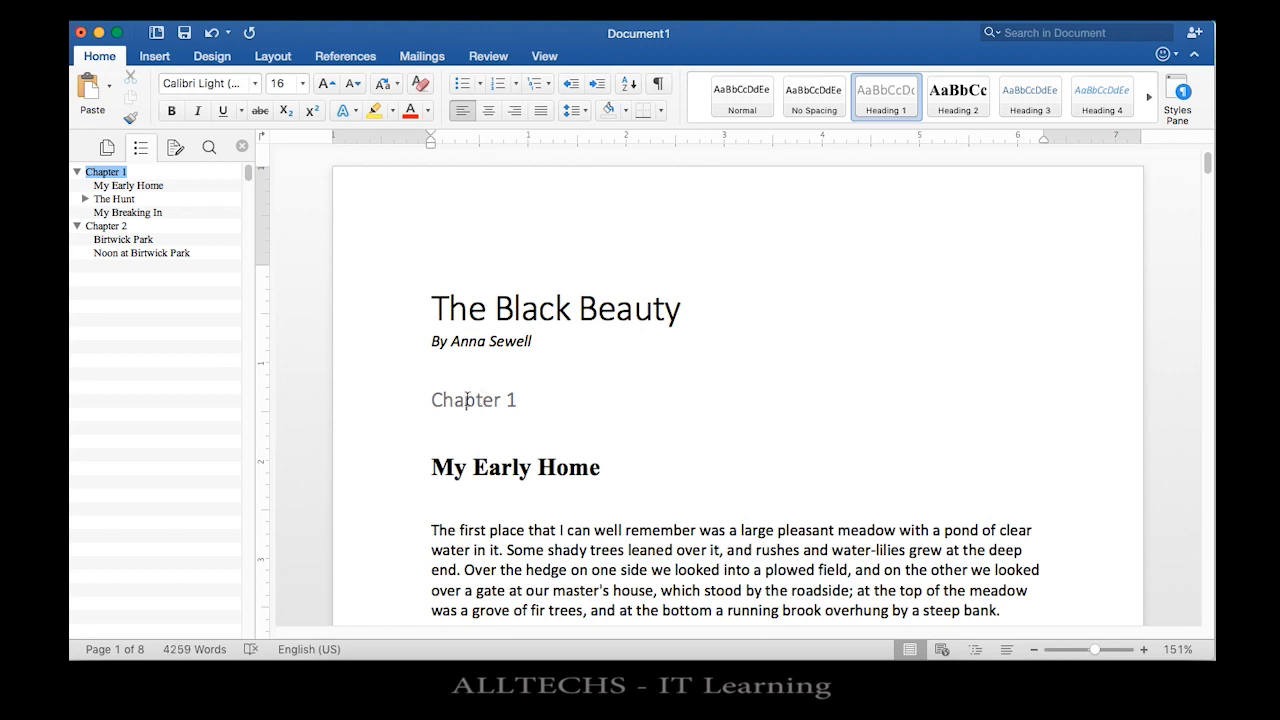
Step: Modify the Heading 1 style to use the Comic Sans MS font
{"action": "right_click", "coordinate": [897, 110]}
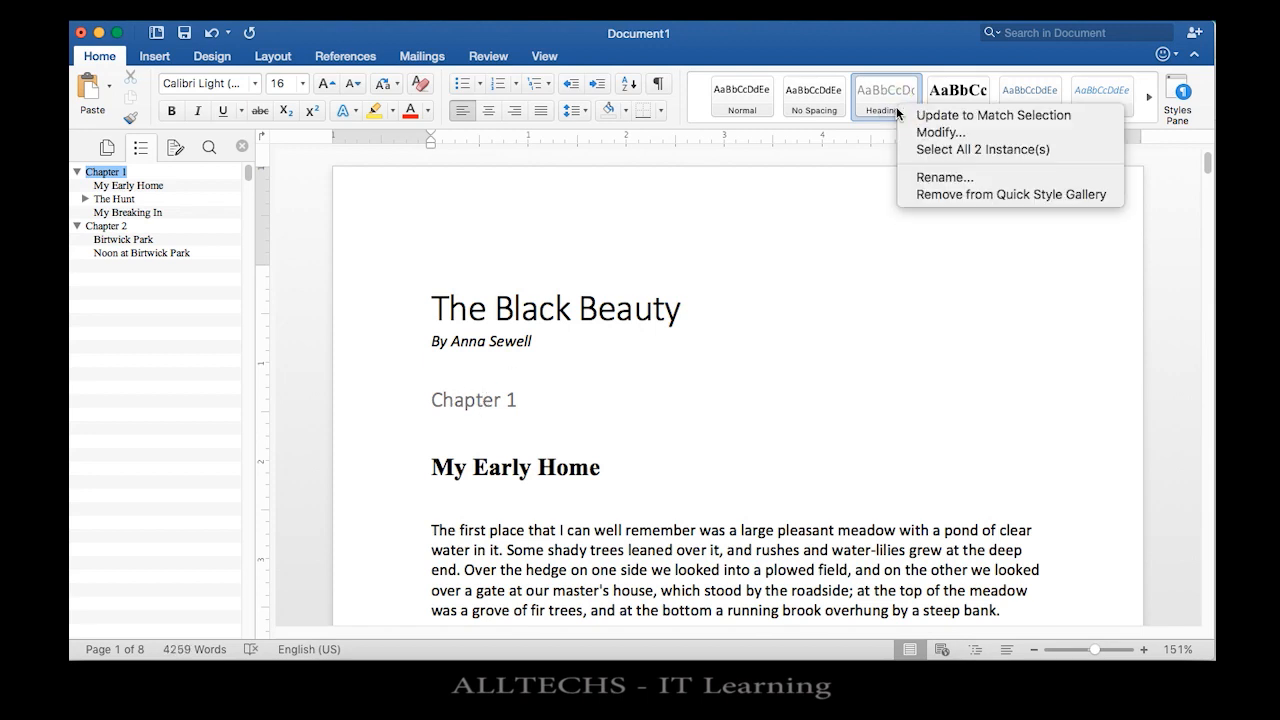
{"action": "left_click", "coordinate": [916, 138]}
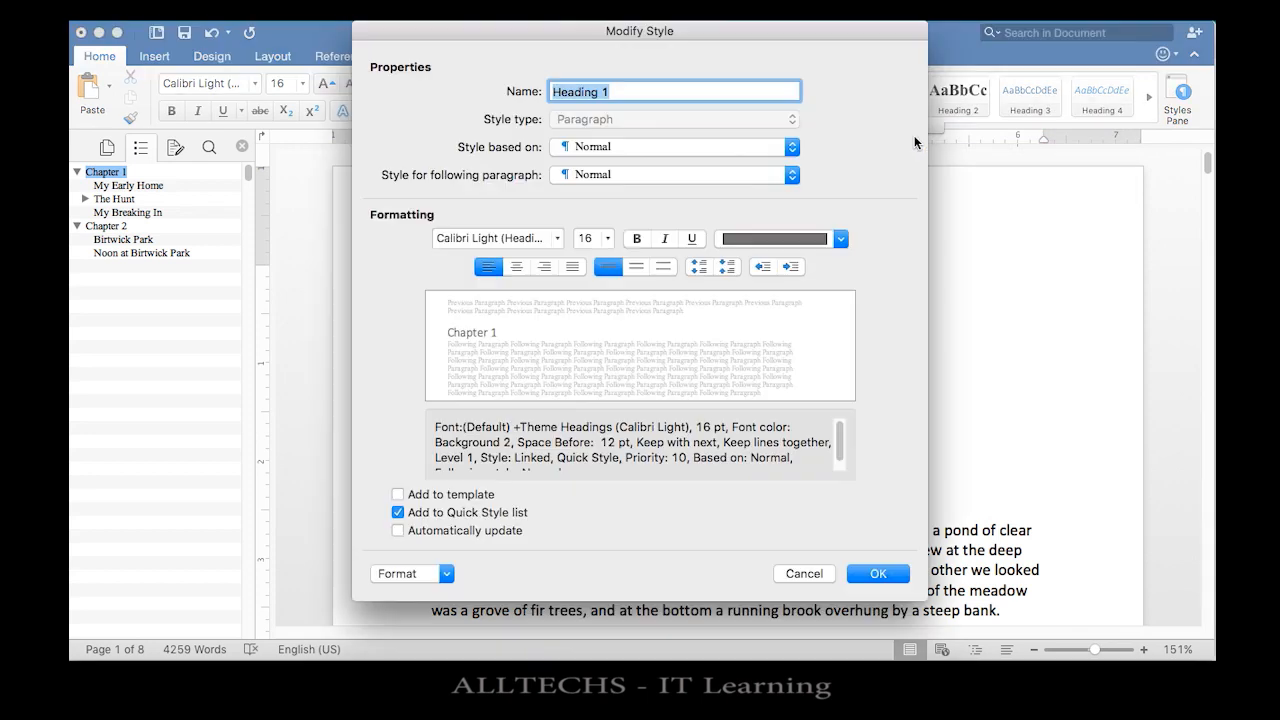
{"action": "left_click", "coordinate": [529, 237]}
{"action": "triple_click", "coordinate": [529, 237]}
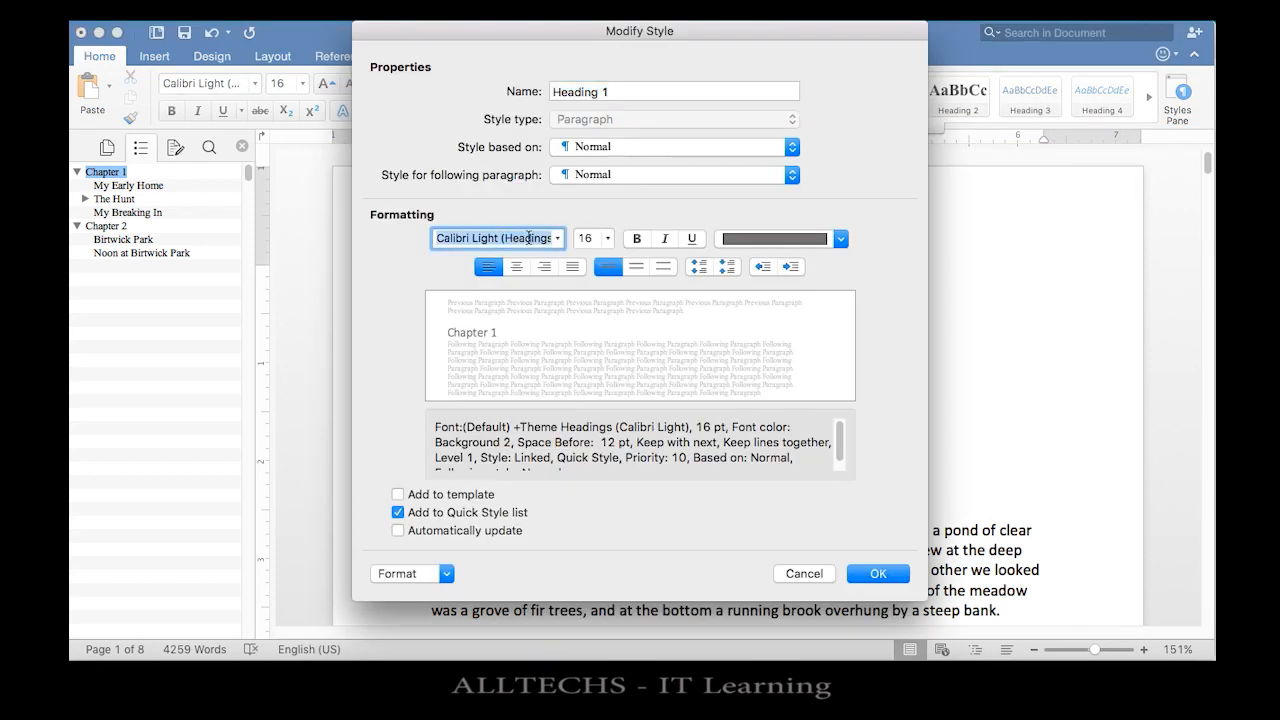
{"action": "type", "text": "c"}
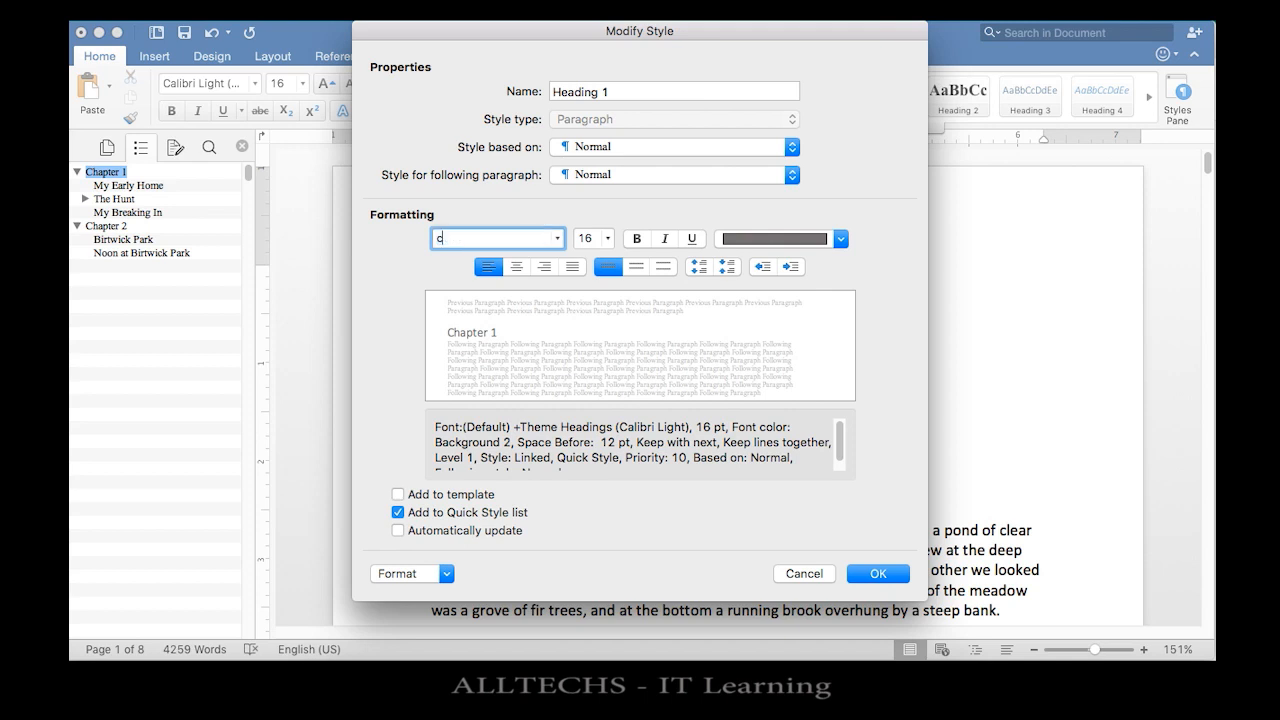
{"action": "type", "text": "omic sans ms"}
{"action": "key", "text": "Tab"}
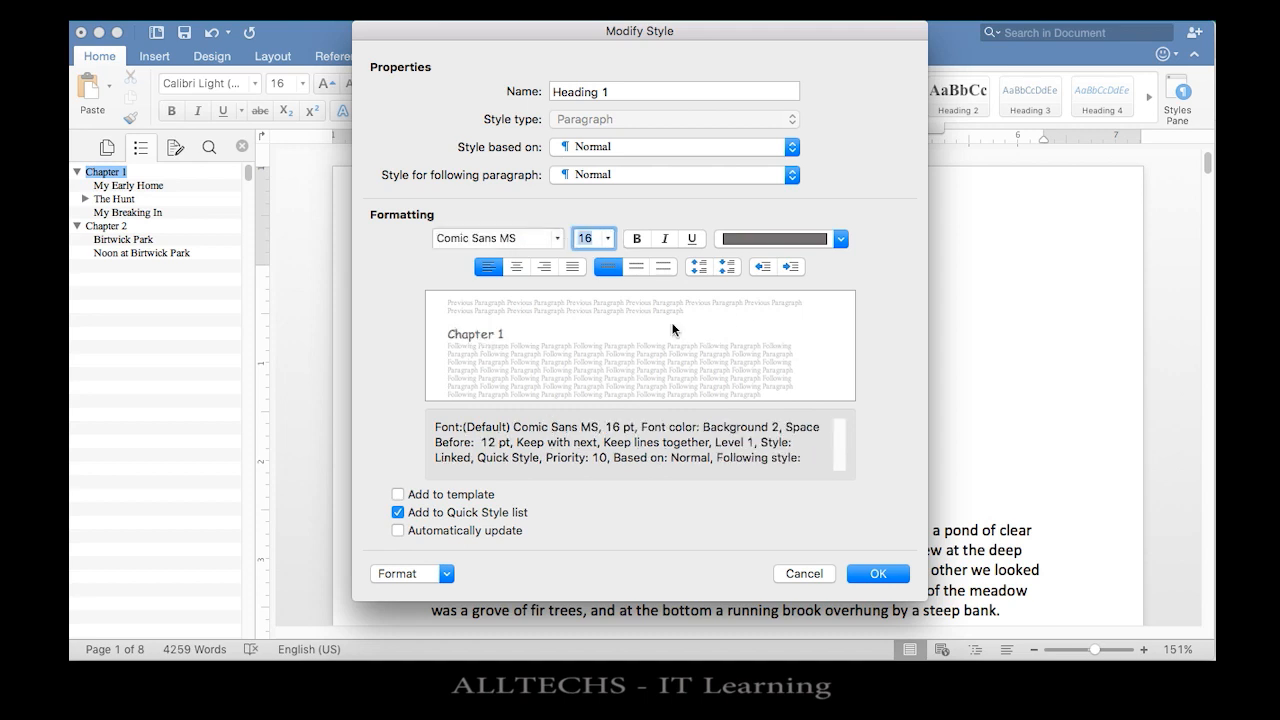
{"action": "left_click", "coordinate": [880, 574]}
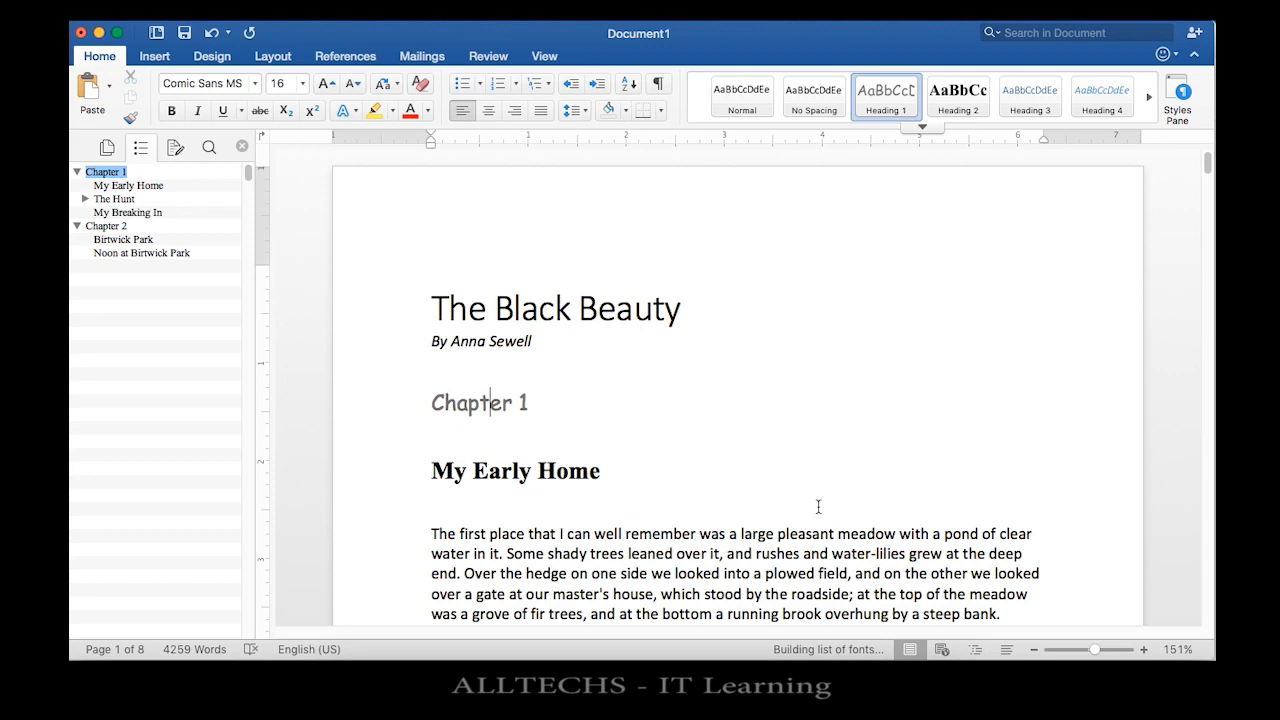
{"action": "key", "text": "super+d"}
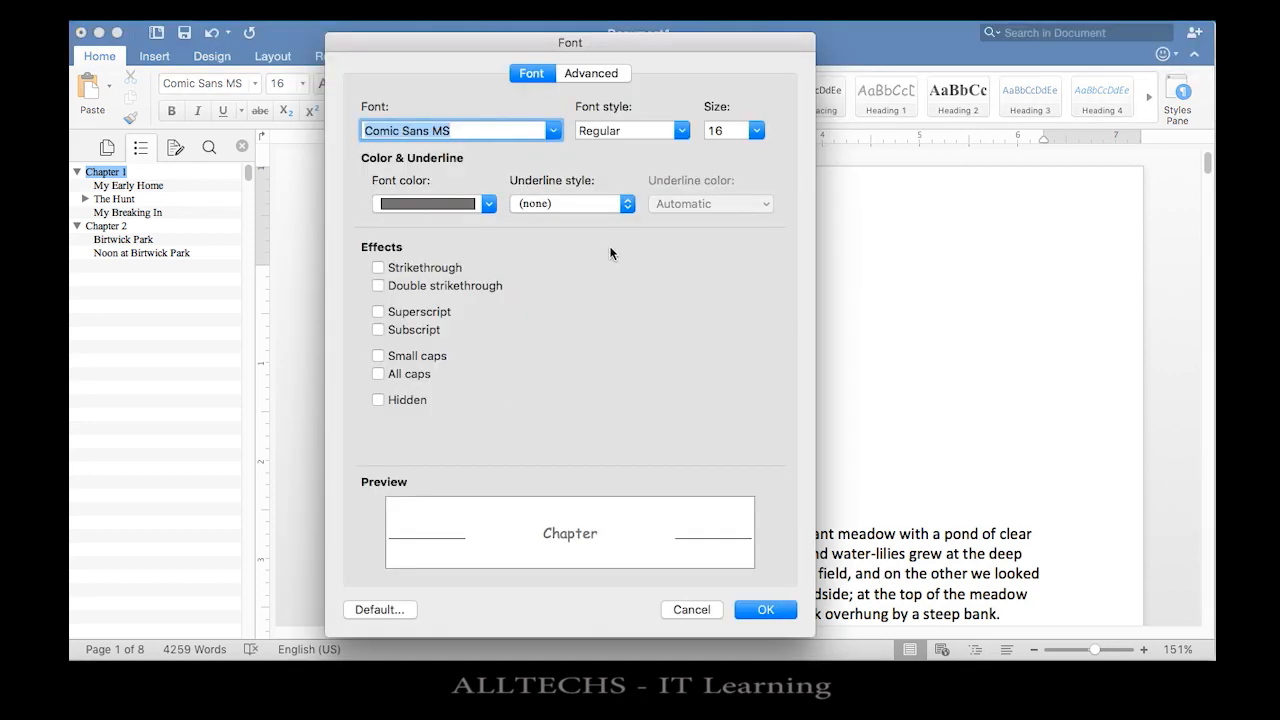
{"action": "key", "text": "Escape"}
Step: Modify the Heading 1 style so its font size is 26 pt
{"action": "right_click", "coordinate": [903, 102]}
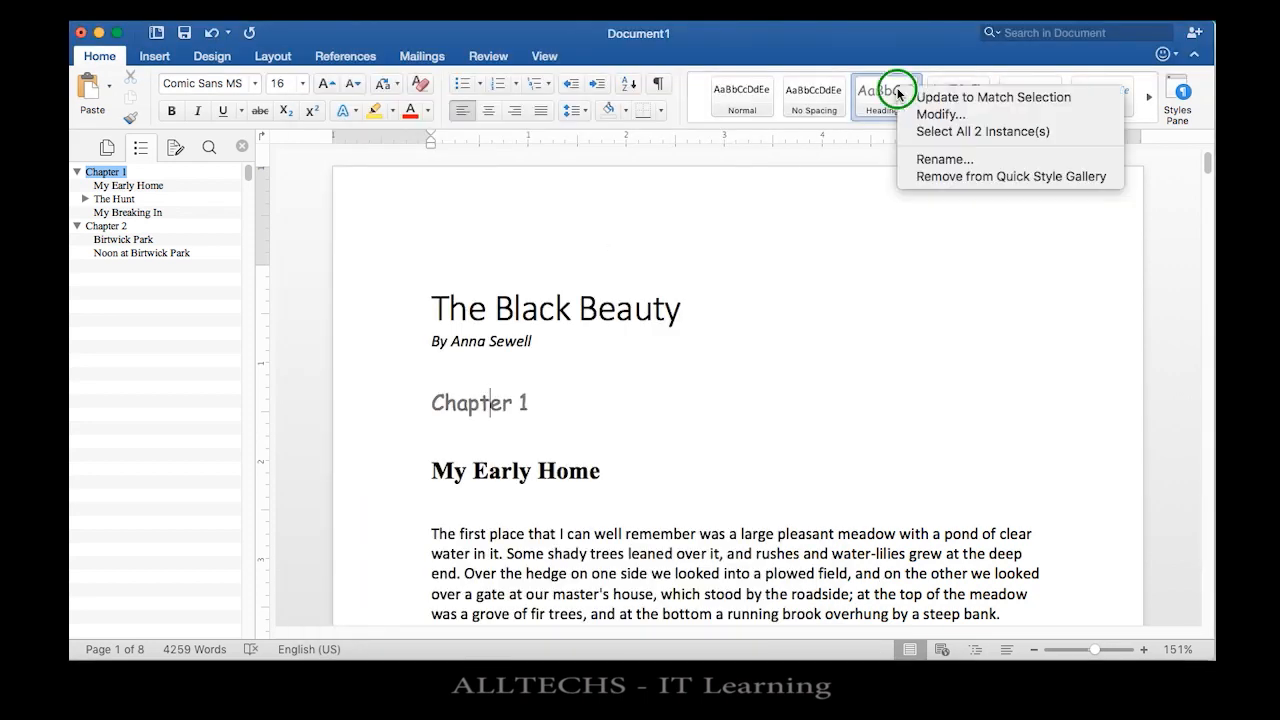
{"action": "right_click", "coordinate": [881, 100]}
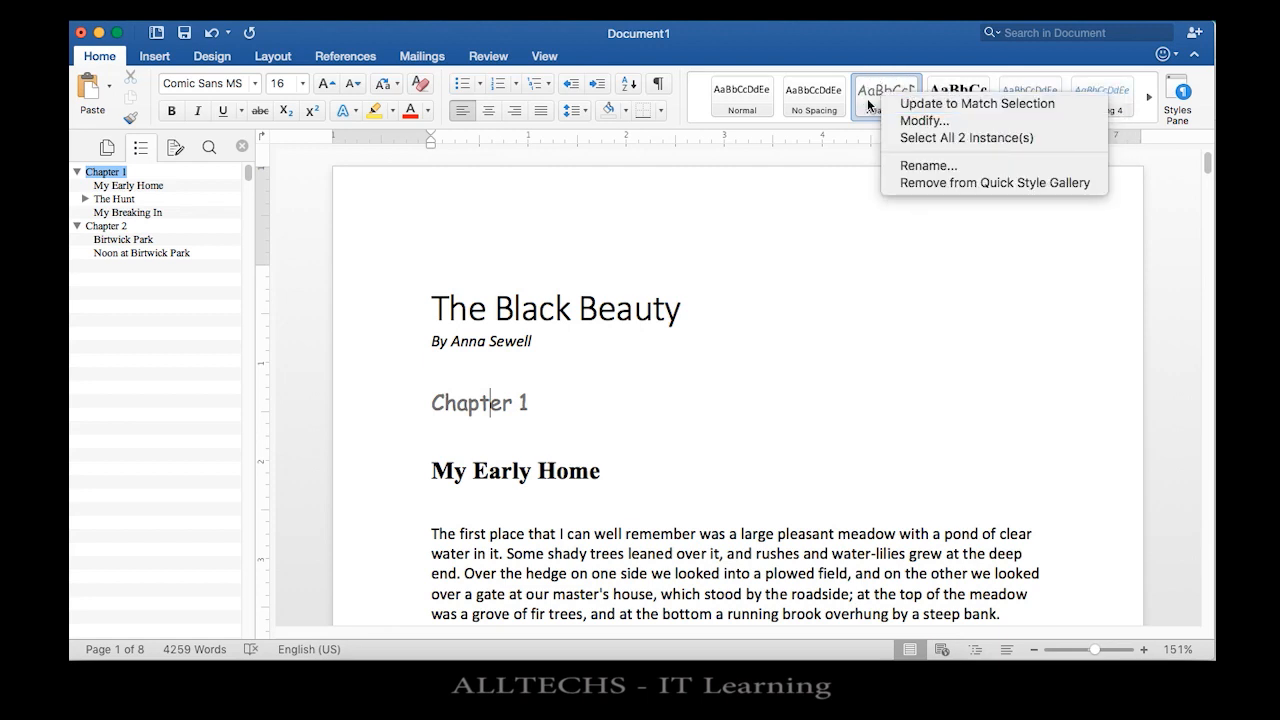
{"action": "left_click", "coordinate": [907, 122]}
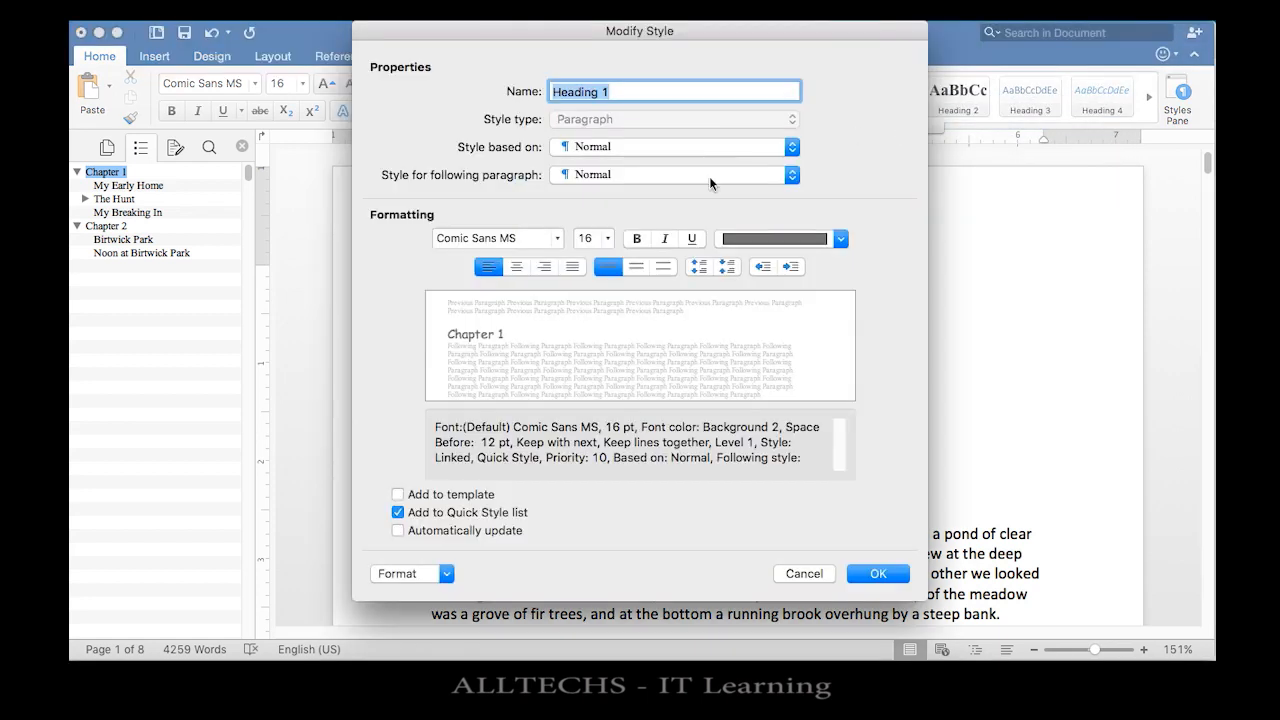
{"action": "left_click", "coordinate": [608, 239]}
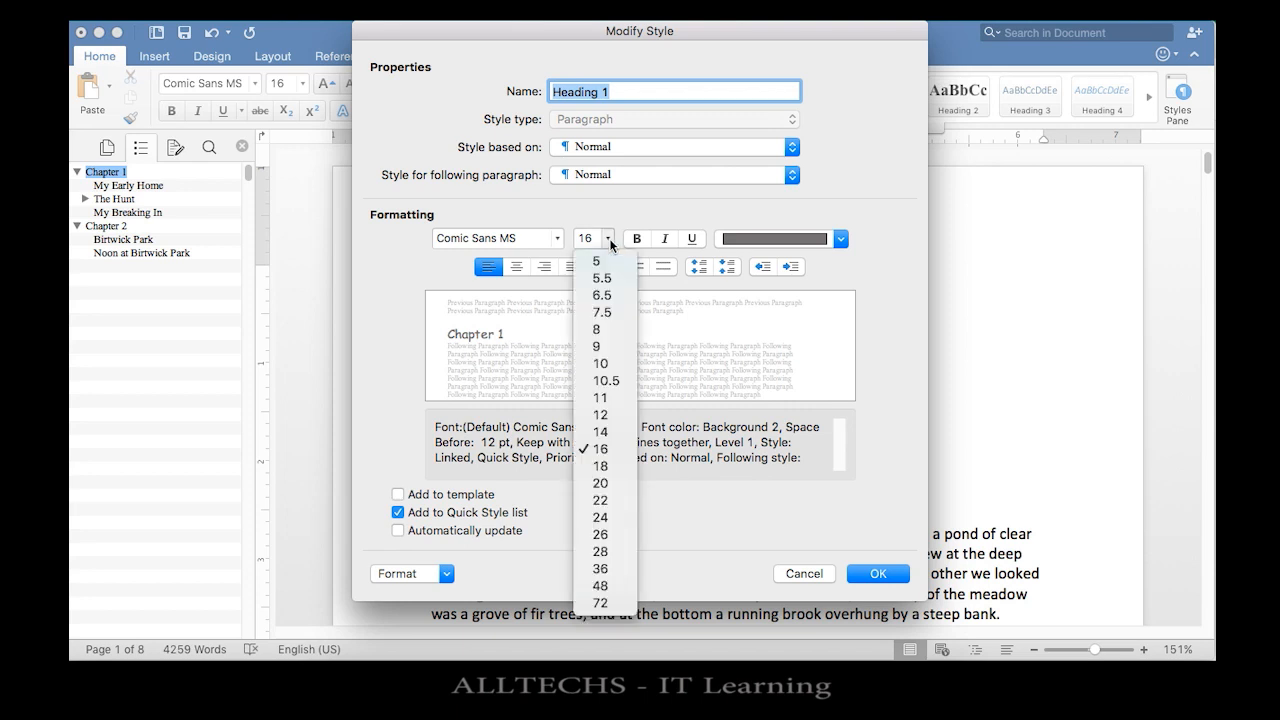
{"action": "left_click", "coordinate": [596, 534]}
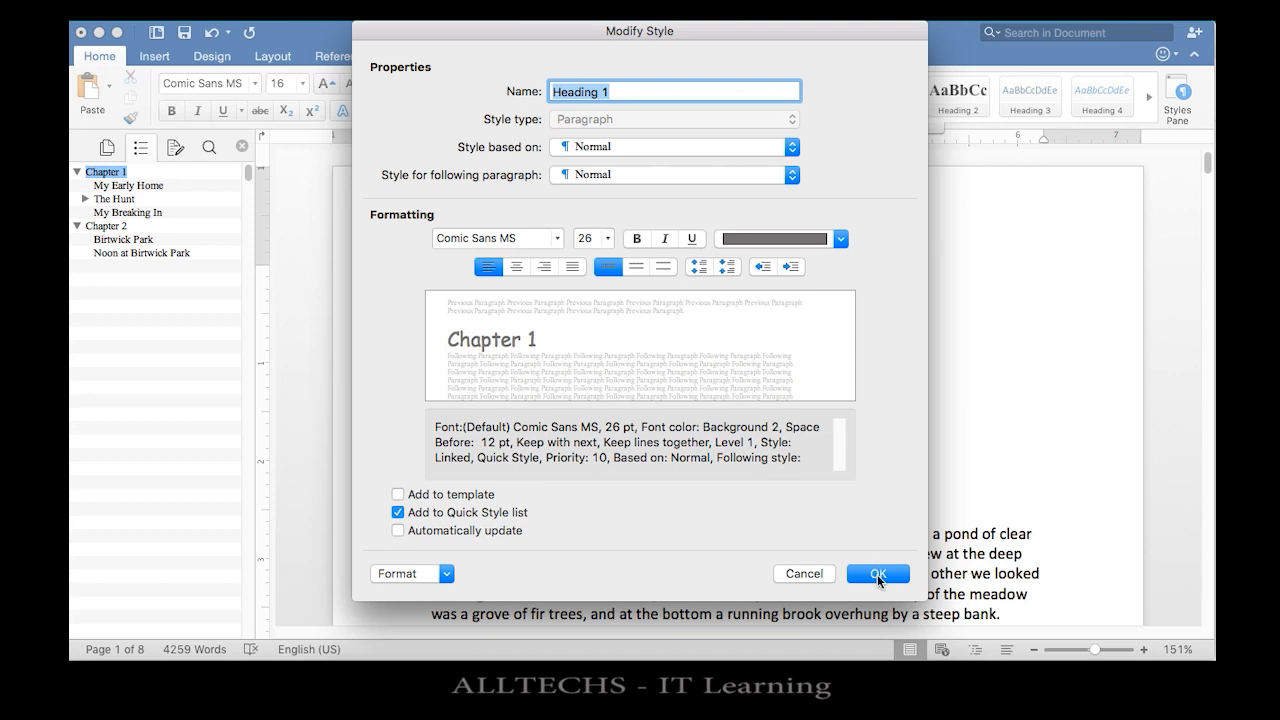
{"action": "left_click", "coordinate": [876, 572]}
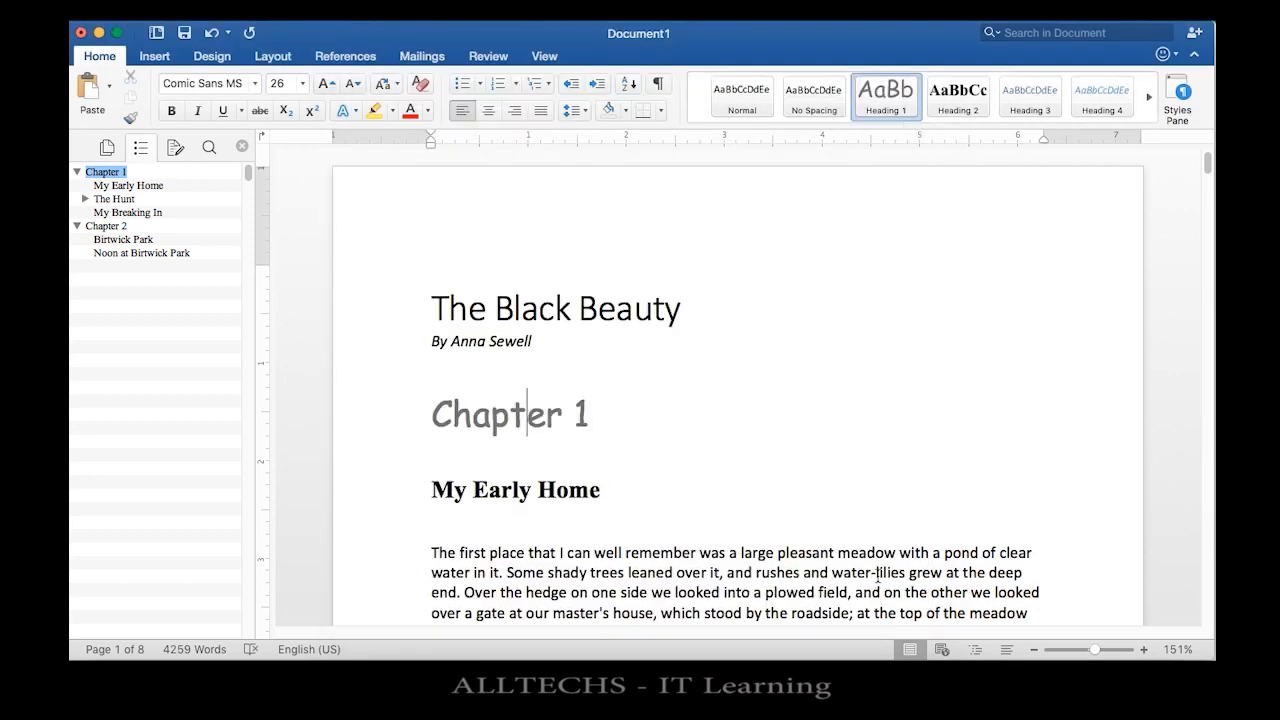
Step: Modify the Heading 2 style to a dark blue Accent 5 font color and check it on "The Hunt" and "My Early Home"
{"action": "left_click", "coordinate": [516, 498]}
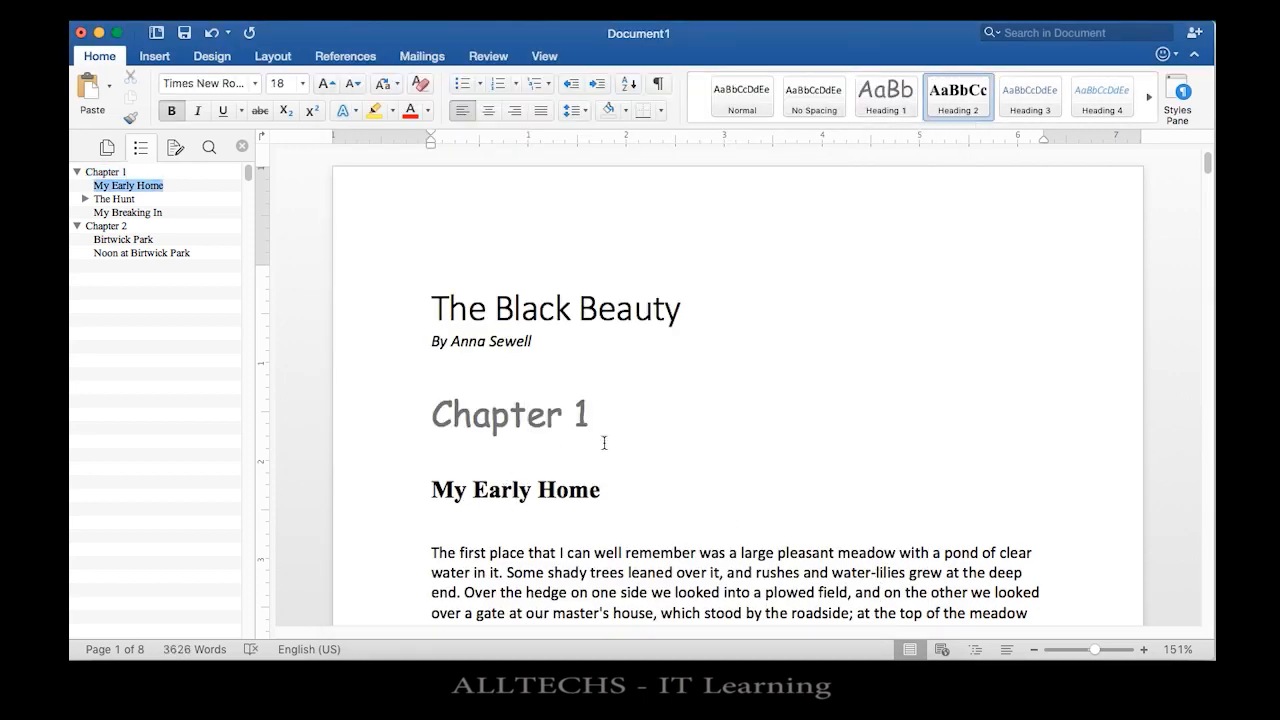
{"action": "right_click", "coordinate": [953, 101]}
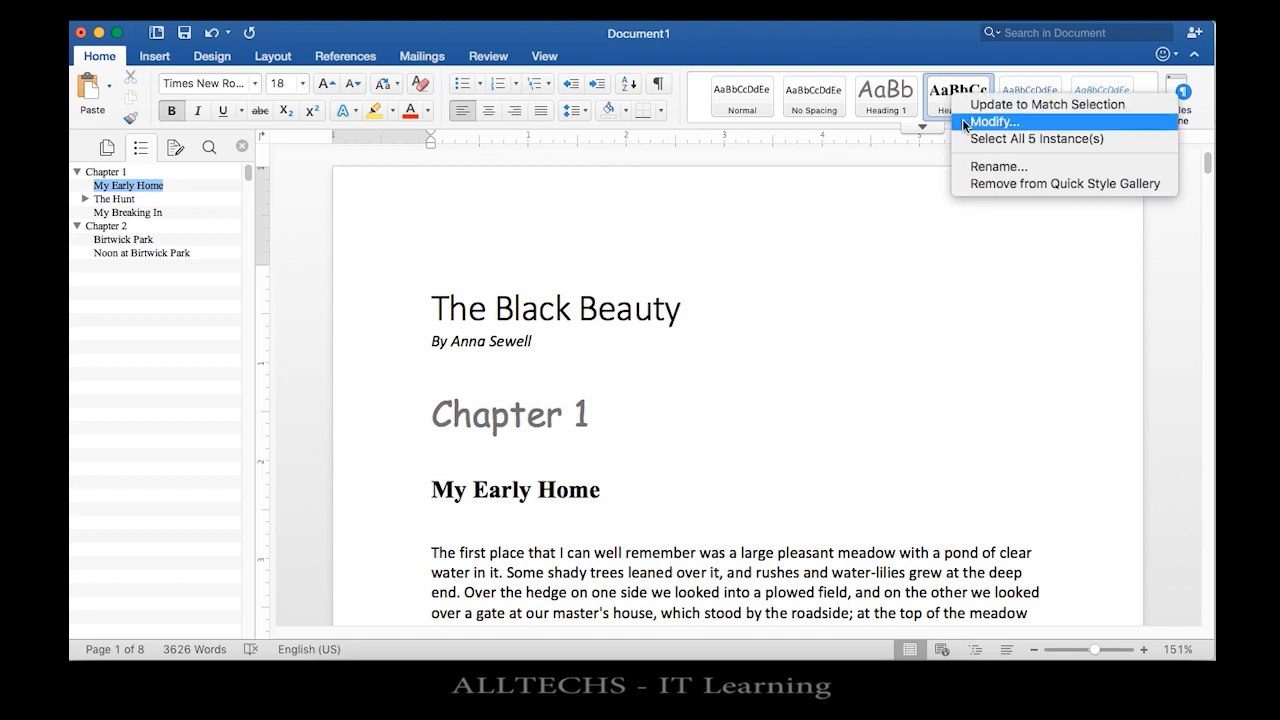
{"action": "left_click", "coordinate": [963, 120]}
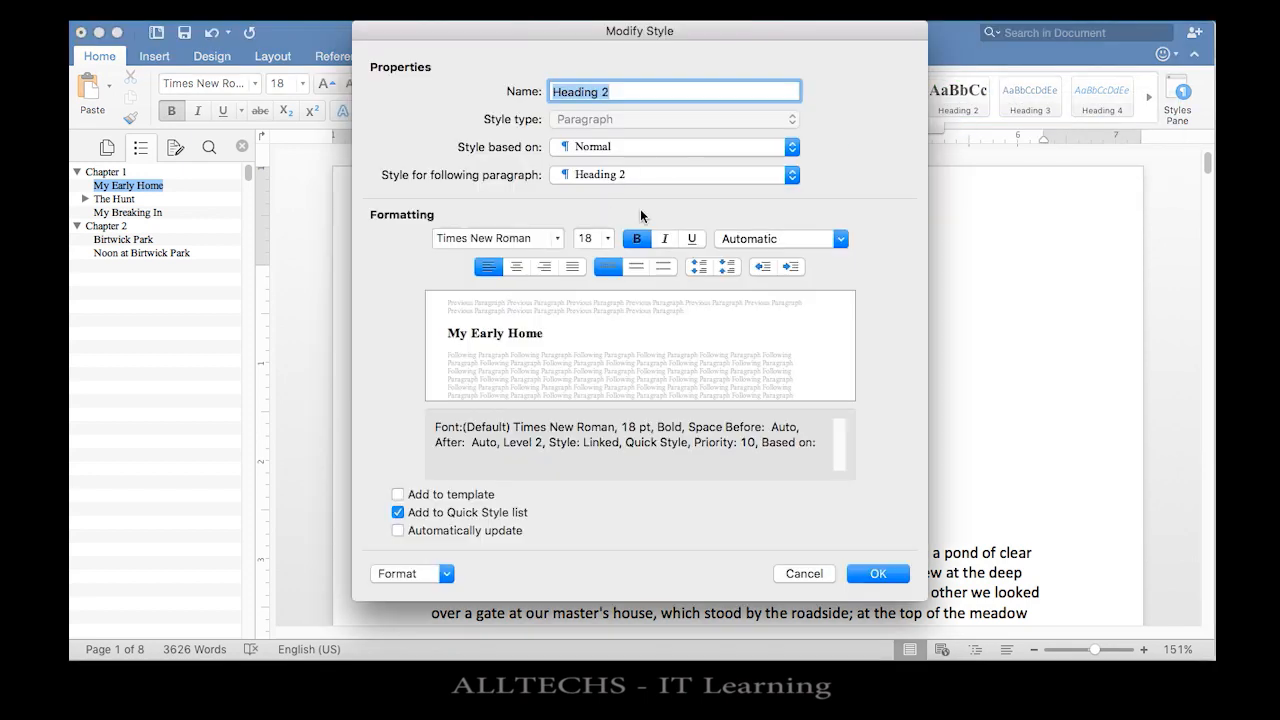
{"action": "left_click", "coordinate": [848, 237]}
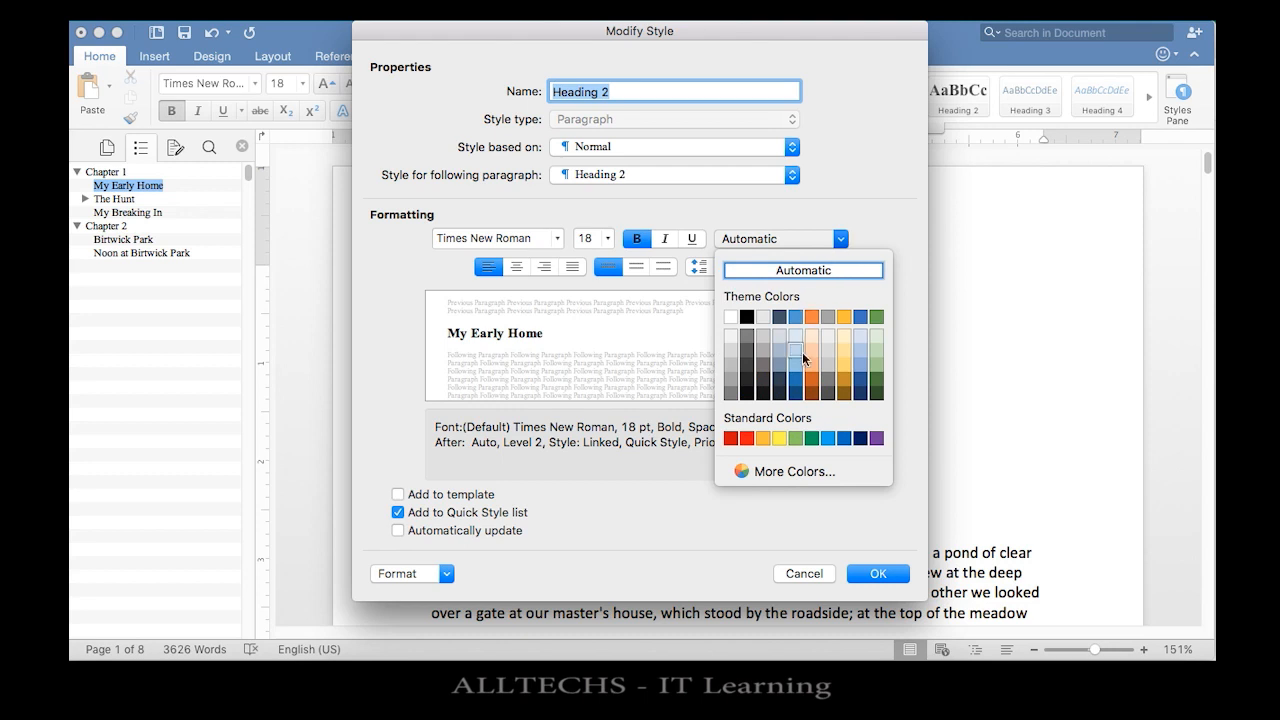
{"action": "left_click", "coordinate": [861, 395]}
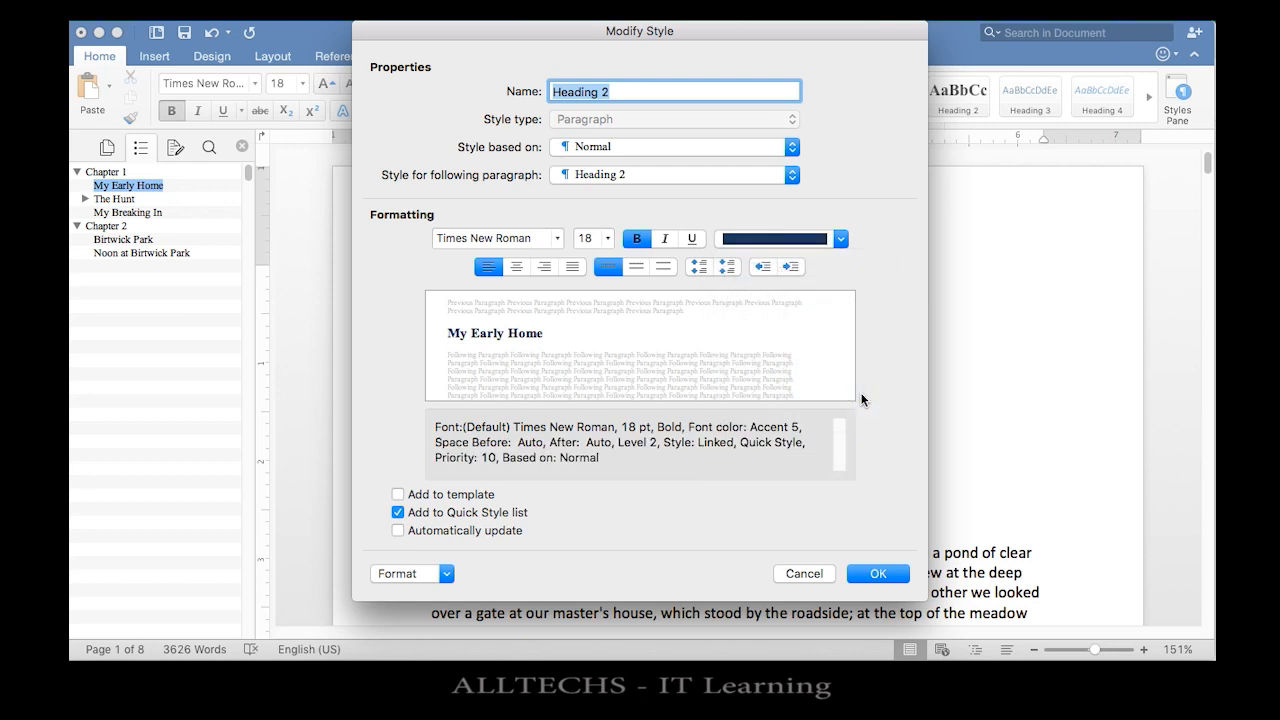
{"action": "left_click", "coordinate": [869, 573]}
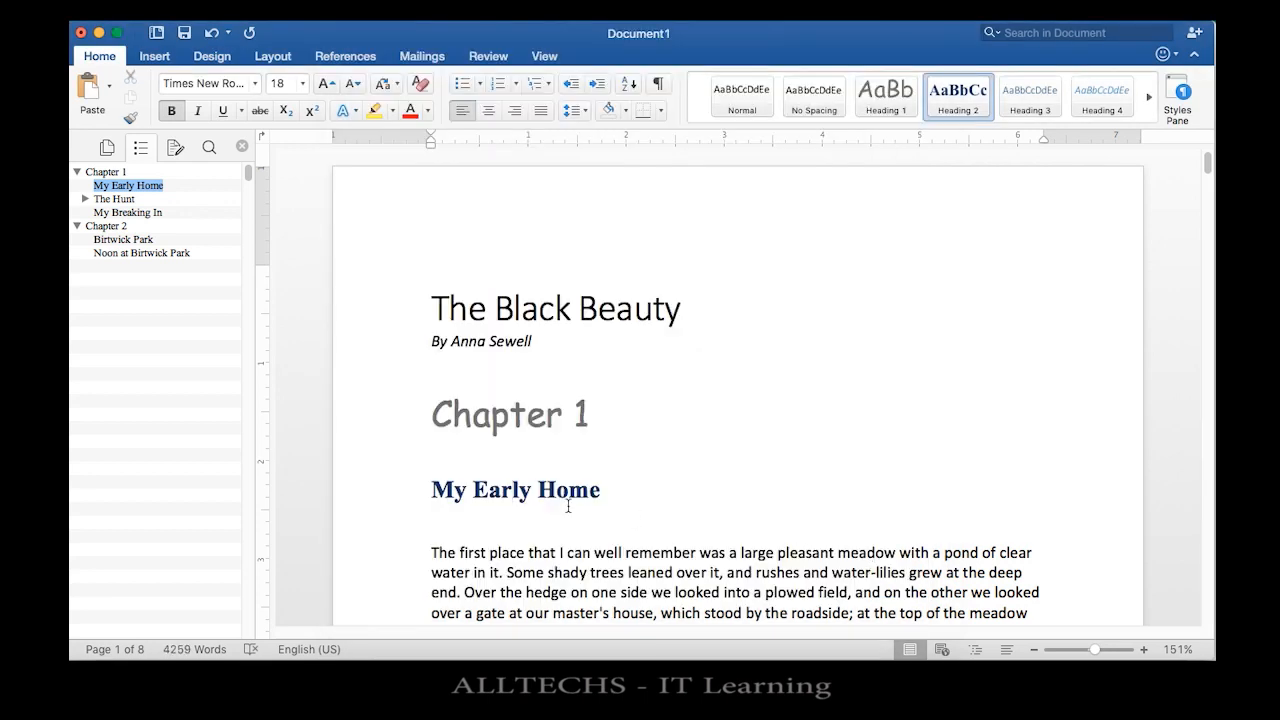
{"action": "left_click", "coordinate": [121, 200]}
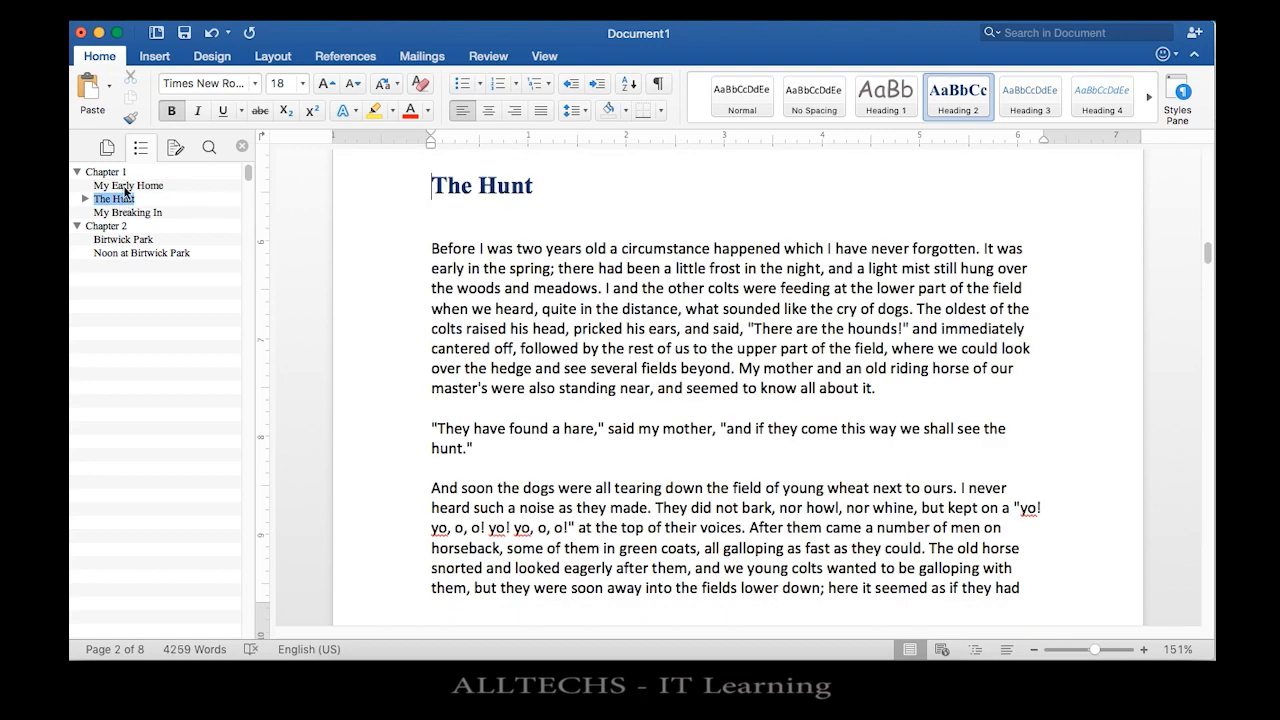
{"action": "left_click", "coordinate": [122, 187]}
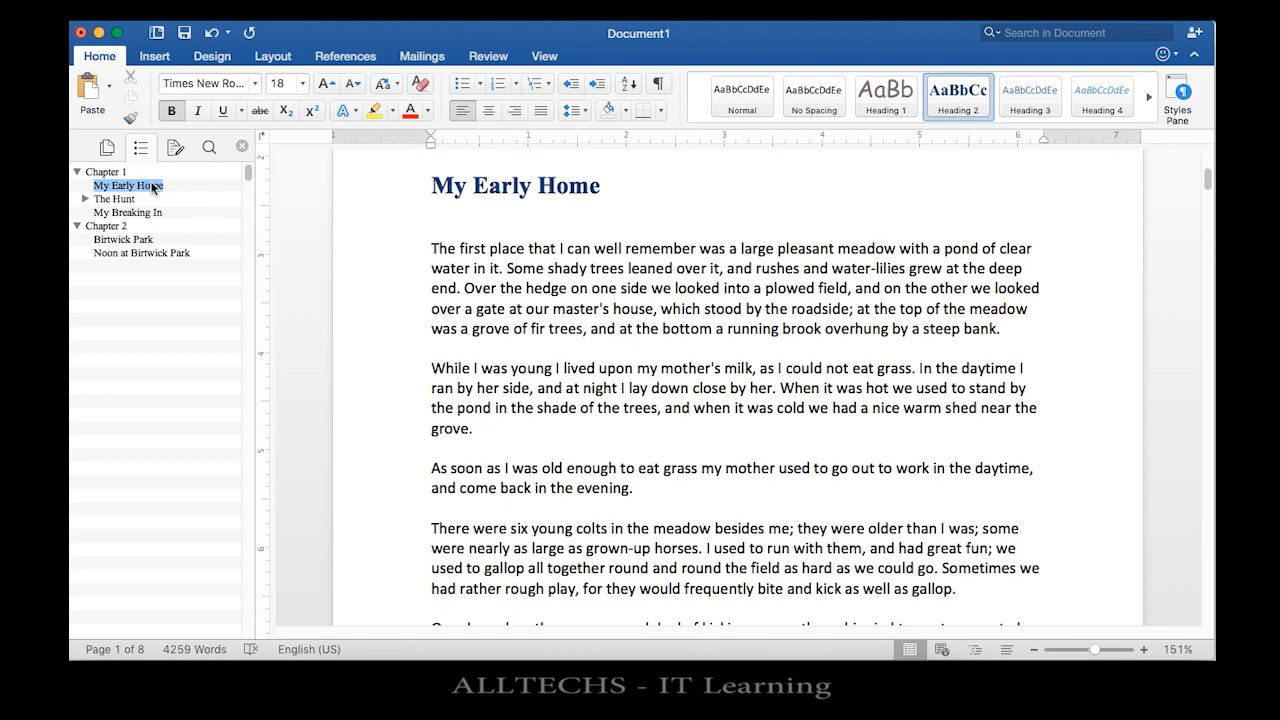
Step: Apply Heading 1 to "My Early Home" and modify that style to use the standard Purple font color
{"action": "right_click", "coordinate": [960, 108]}
{"action": "right_click", "coordinate": [888, 100]}
{"action": "left_click", "coordinate": [888, 100]}
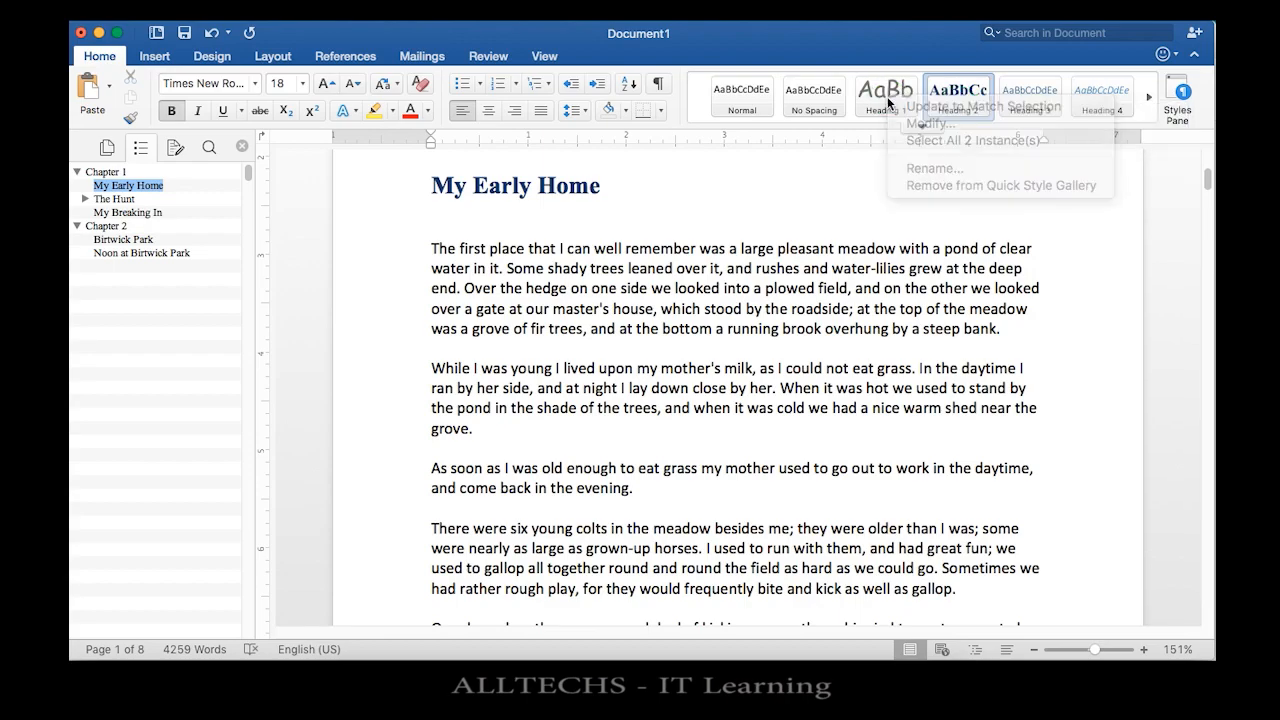
{"action": "left_click", "coordinate": [887, 96]}
{"action": "right_click", "coordinate": [887, 96]}
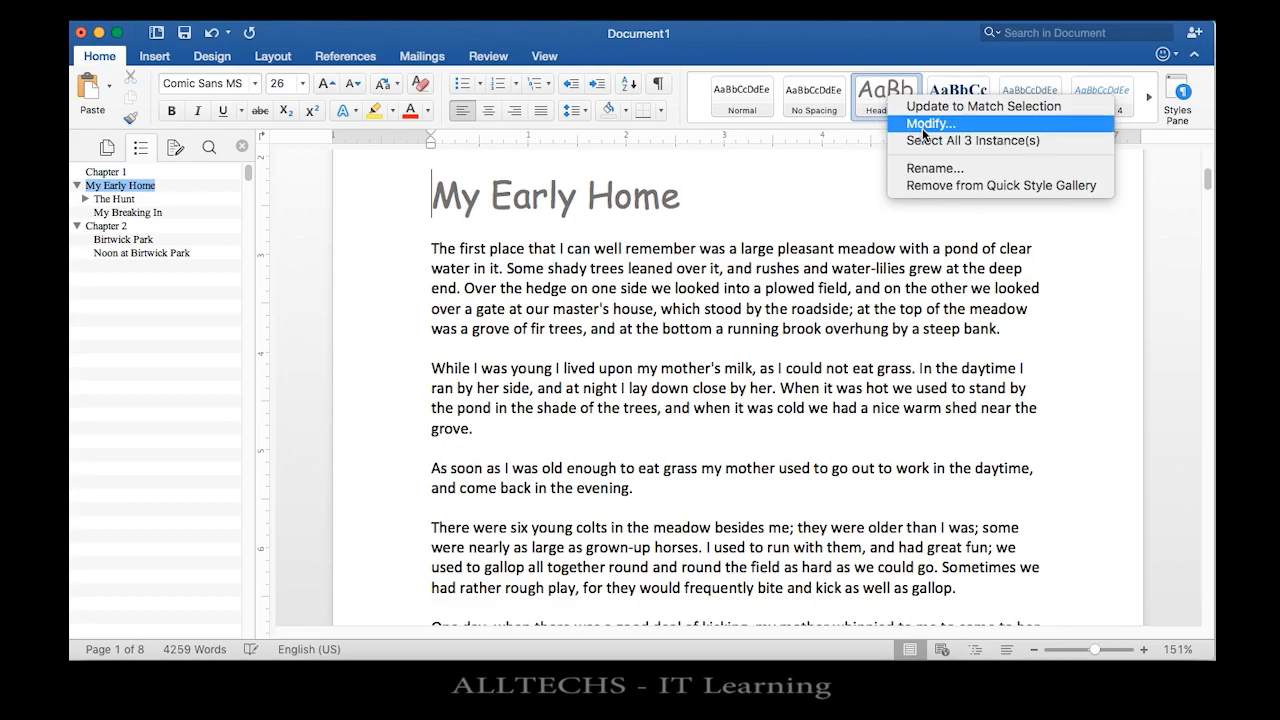
{"action": "left_click", "coordinate": [922, 124]}
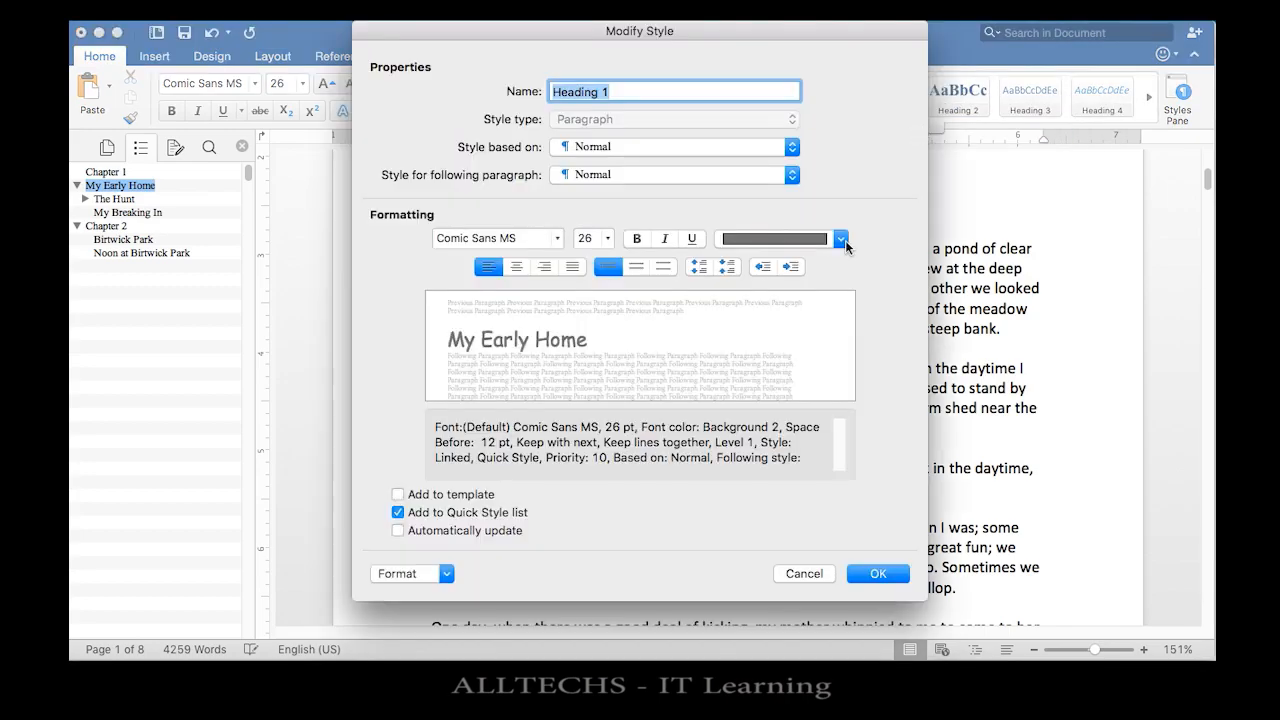
{"action": "left_click", "coordinate": [841, 239]}
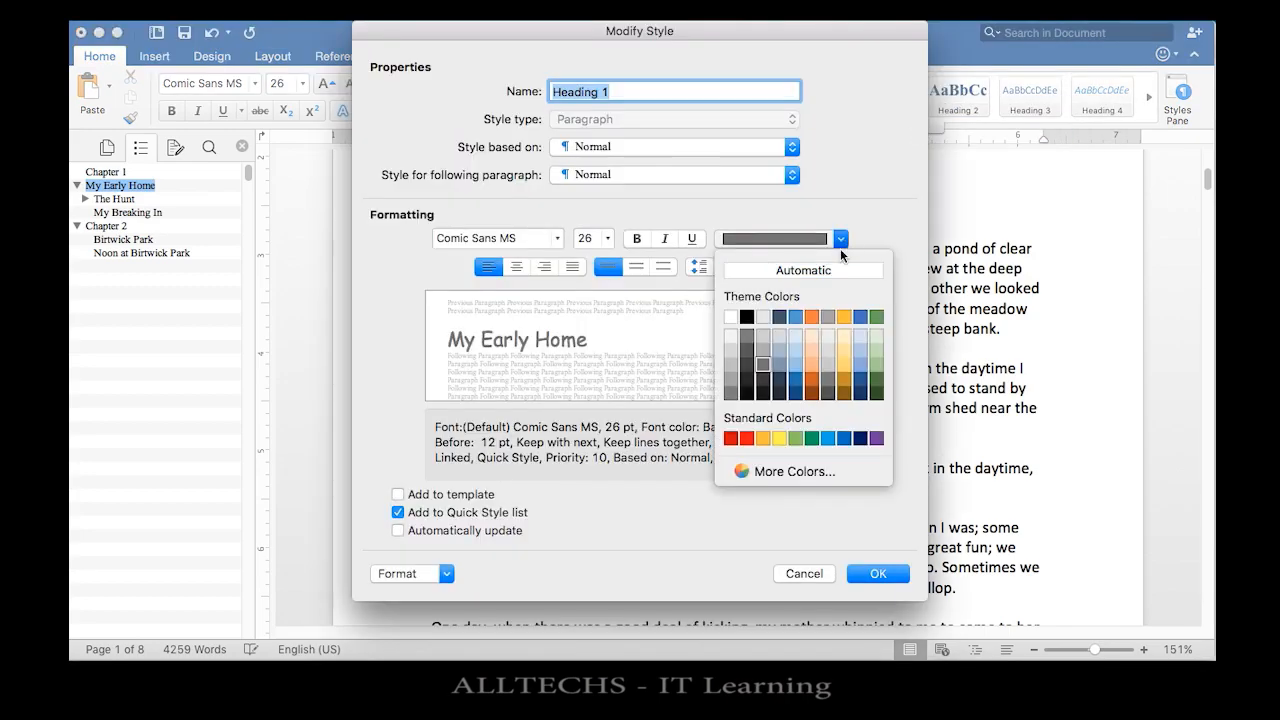
{"action": "left_click", "coordinate": [877, 439]}
{"action": "left_click", "coordinate": [873, 575]}
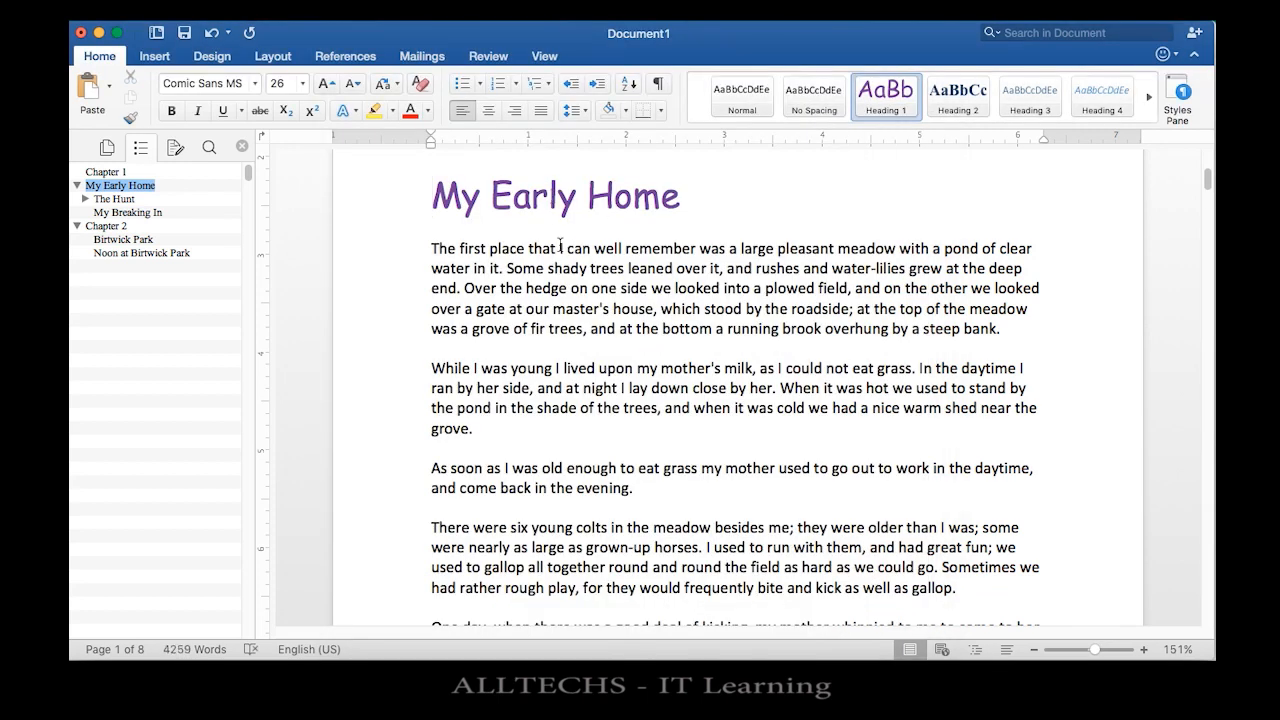
{"action": "scroll", "coordinate": [560, 244], "scroll_direction": "up", "scroll_amount": 5}
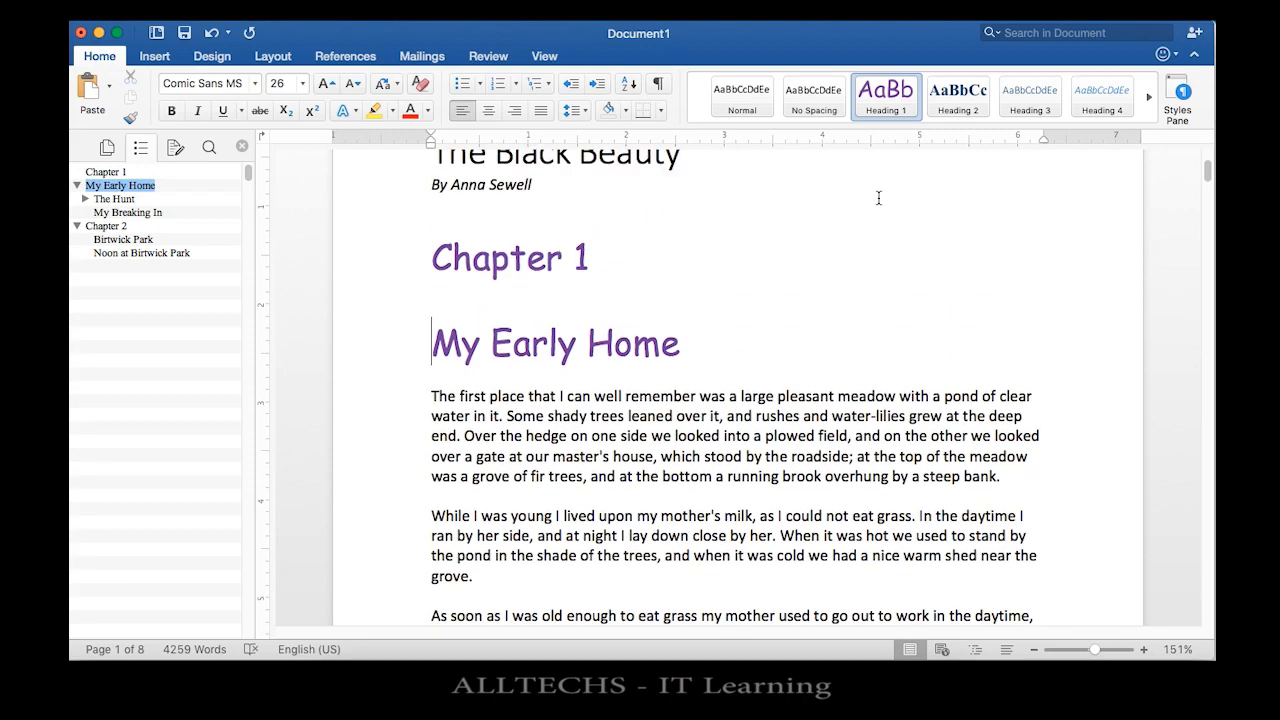
Step: Reapply Heading 2 to "My Early Home" and modify that style to use a dark green Accent 6 font color
{"action": "left_click", "coordinate": [960, 100]}
{"action": "right_click", "coordinate": [960, 110]}
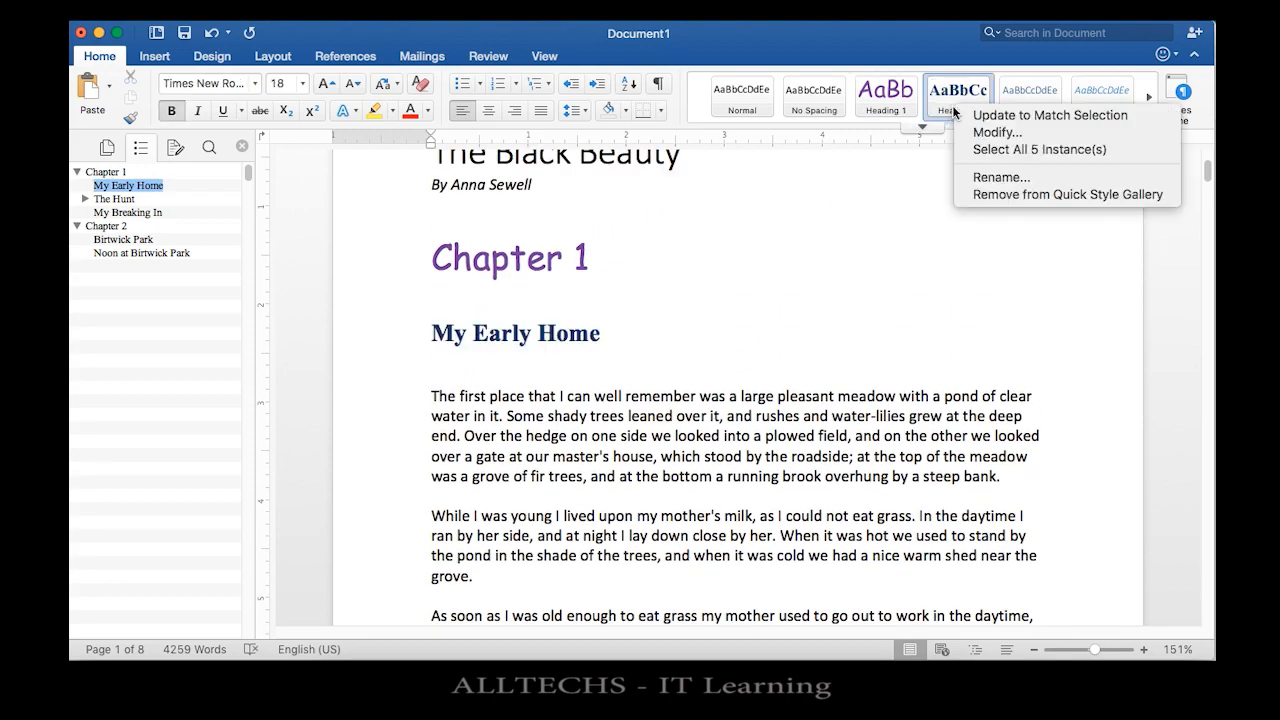
{"action": "left_click", "coordinate": [963, 128]}
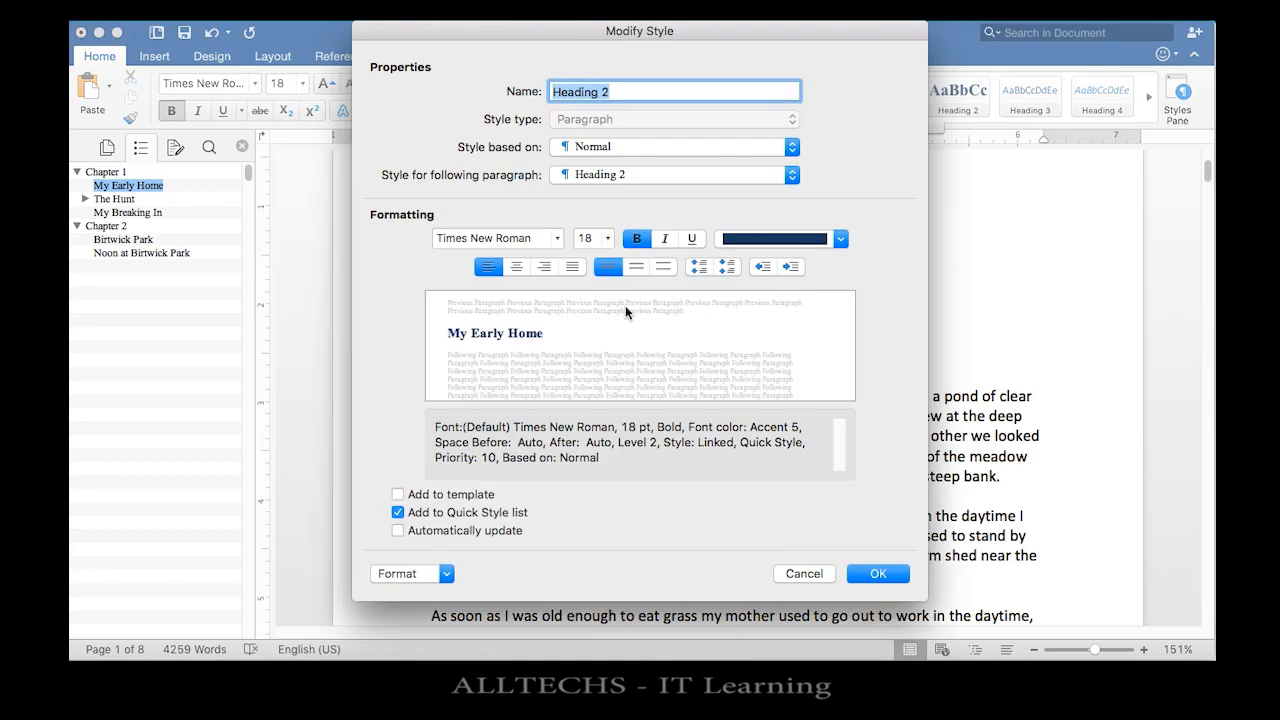
{"action": "left_click", "coordinate": [839, 240]}
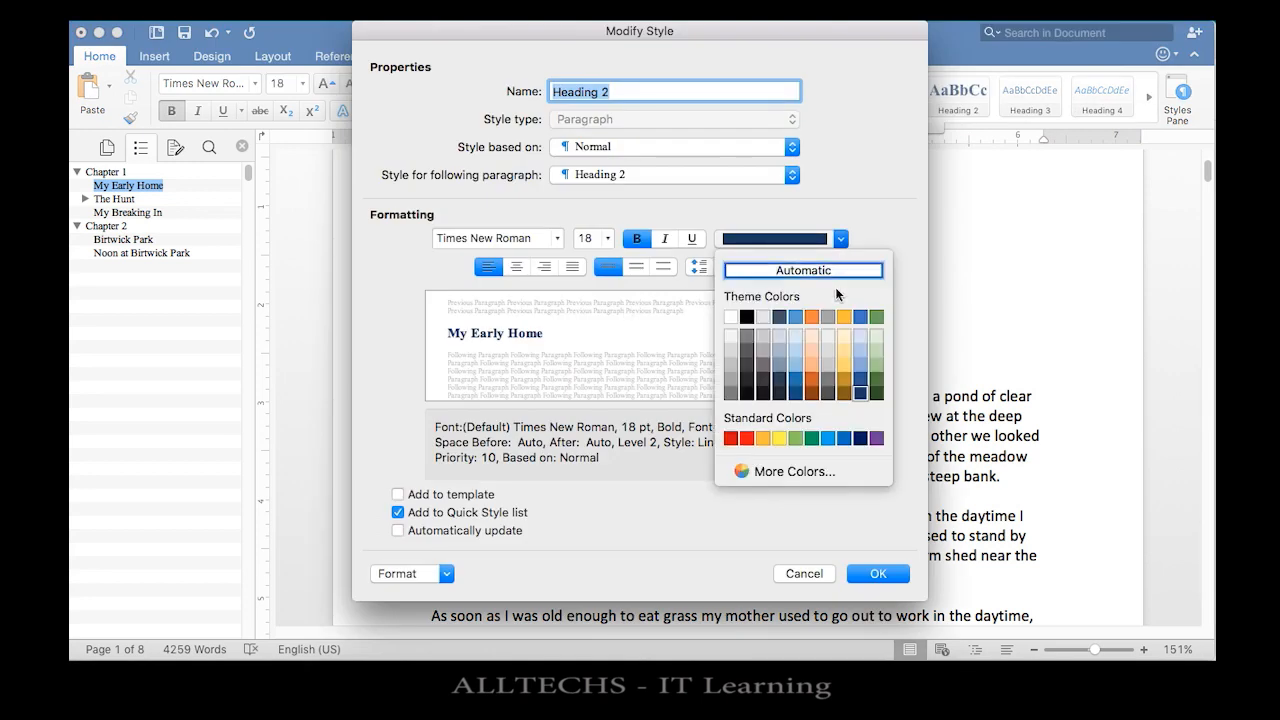
{"action": "left_click", "coordinate": [843, 437]}
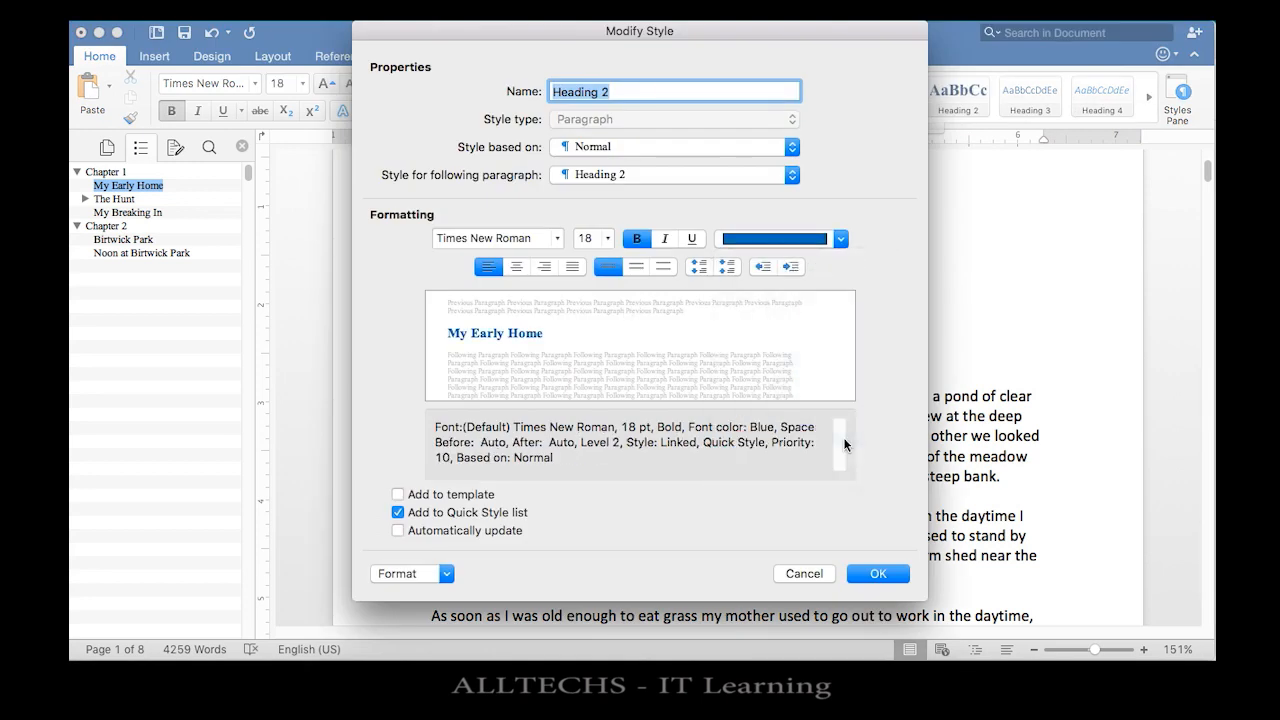
{"action": "left_click", "coordinate": [843, 241]}
{"action": "left_click", "coordinate": [876, 380]}
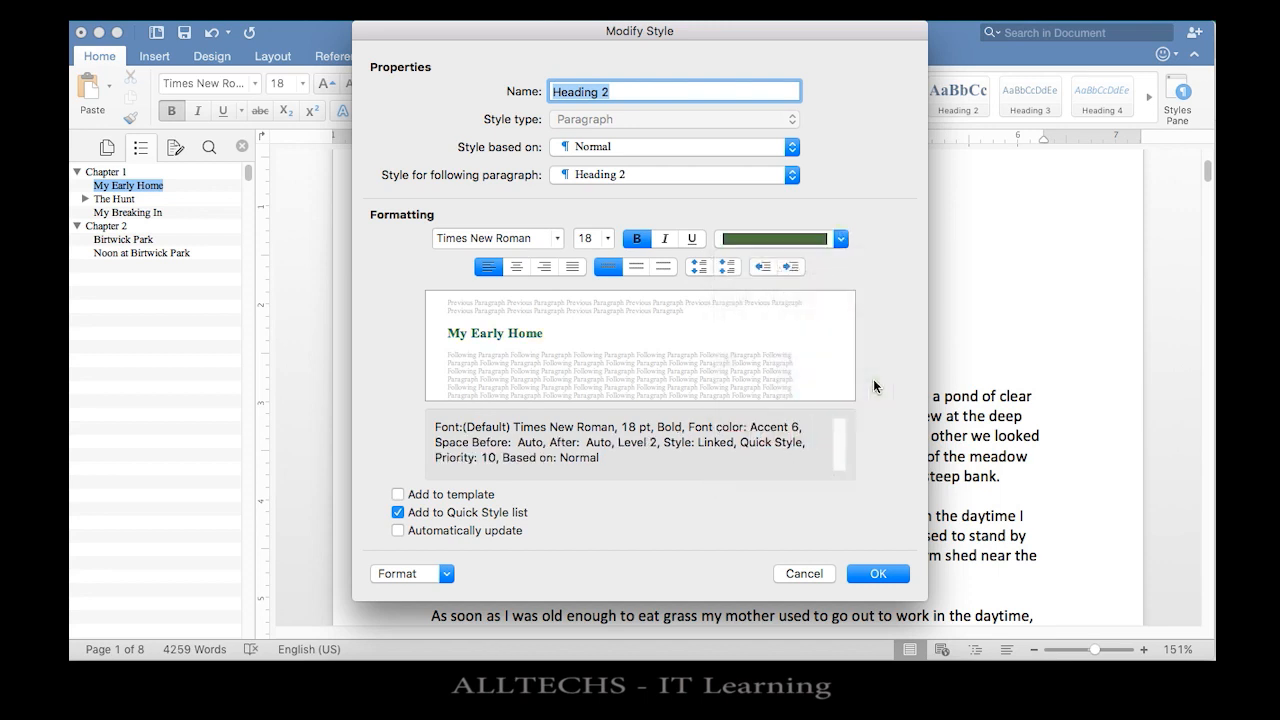
{"action": "left_click", "coordinate": [874, 575]}
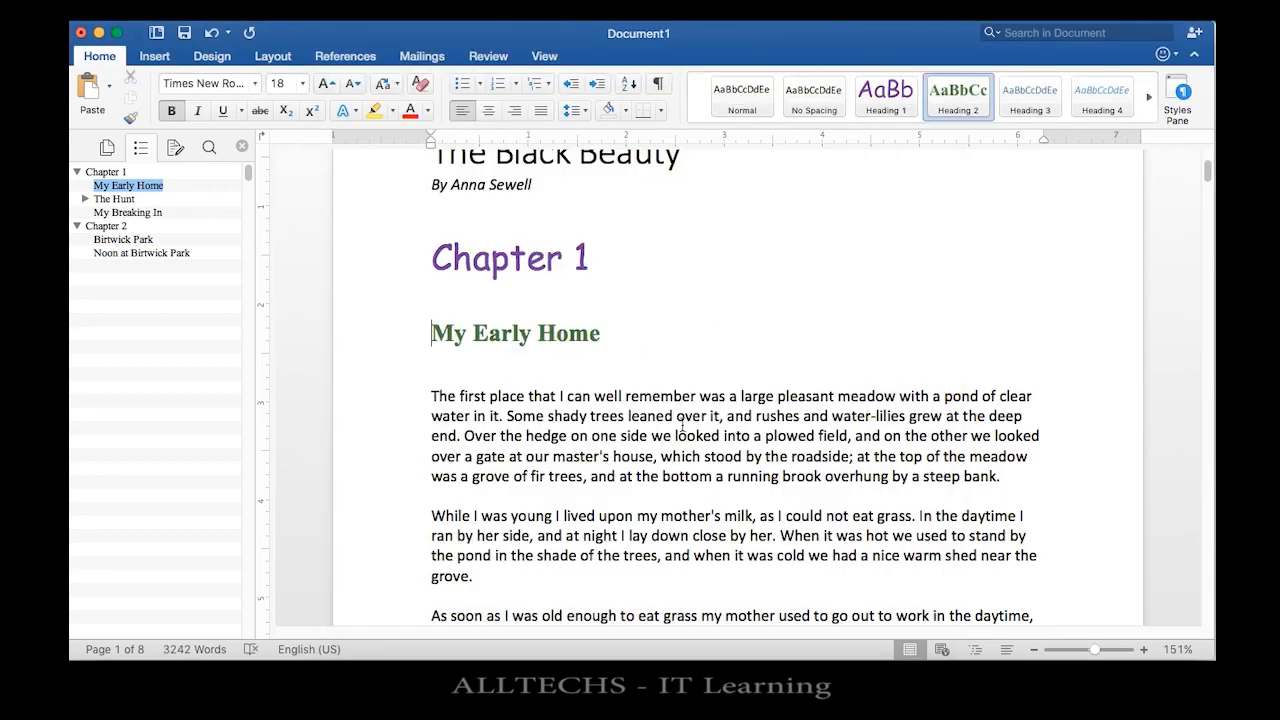
Step: Modify the Heading 1 style used by "Chapter 1" so its font color is a dark orange theme shade
{"action": "left_click", "coordinate": [511, 259]}
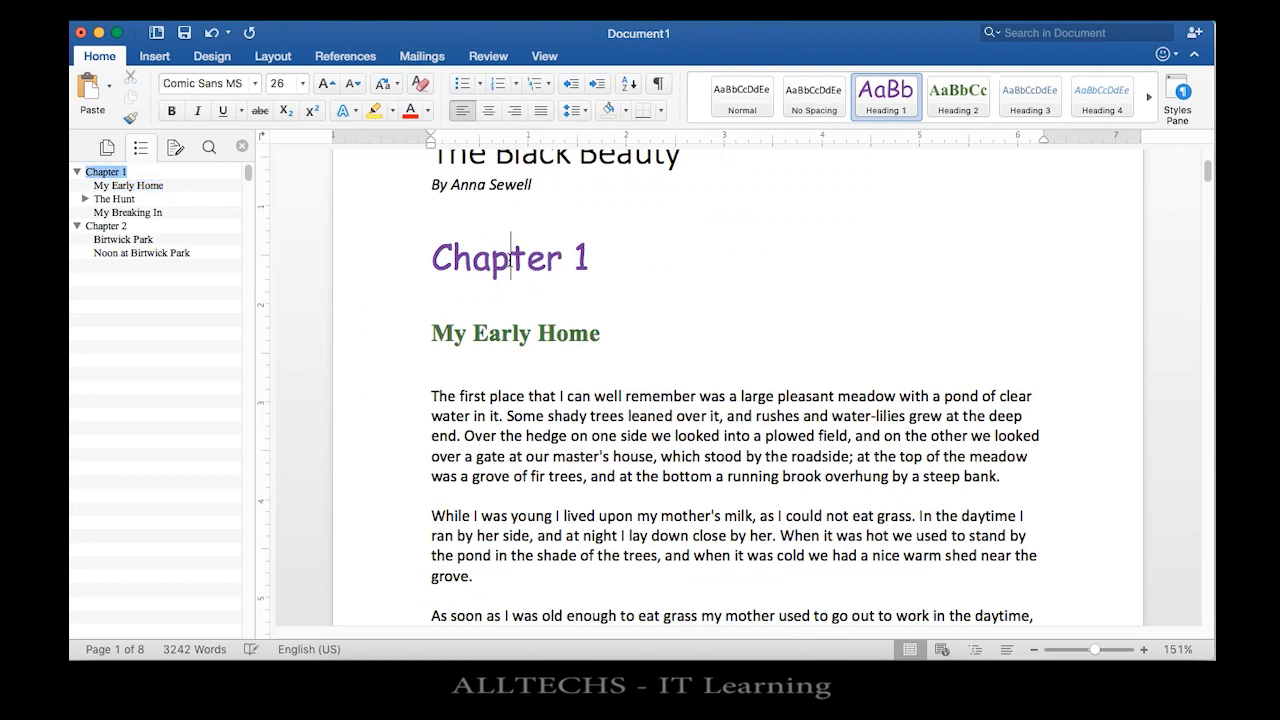
{"action": "right_click", "coordinate": [900, 118]}
{"action": "left_click", "coordinate": [905, 134]}
{"action": "left_click", "coordinate": [842, 238]}
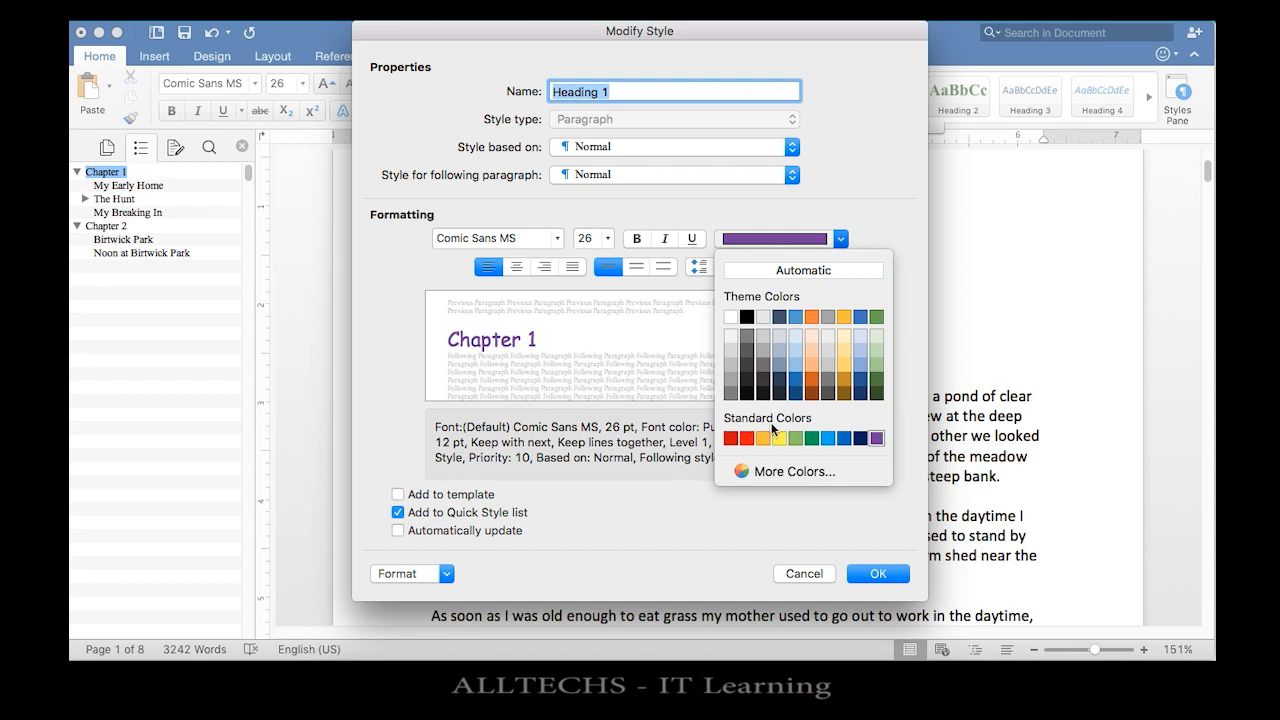
{"action": "left_click", "coordinate": [811, 381]}
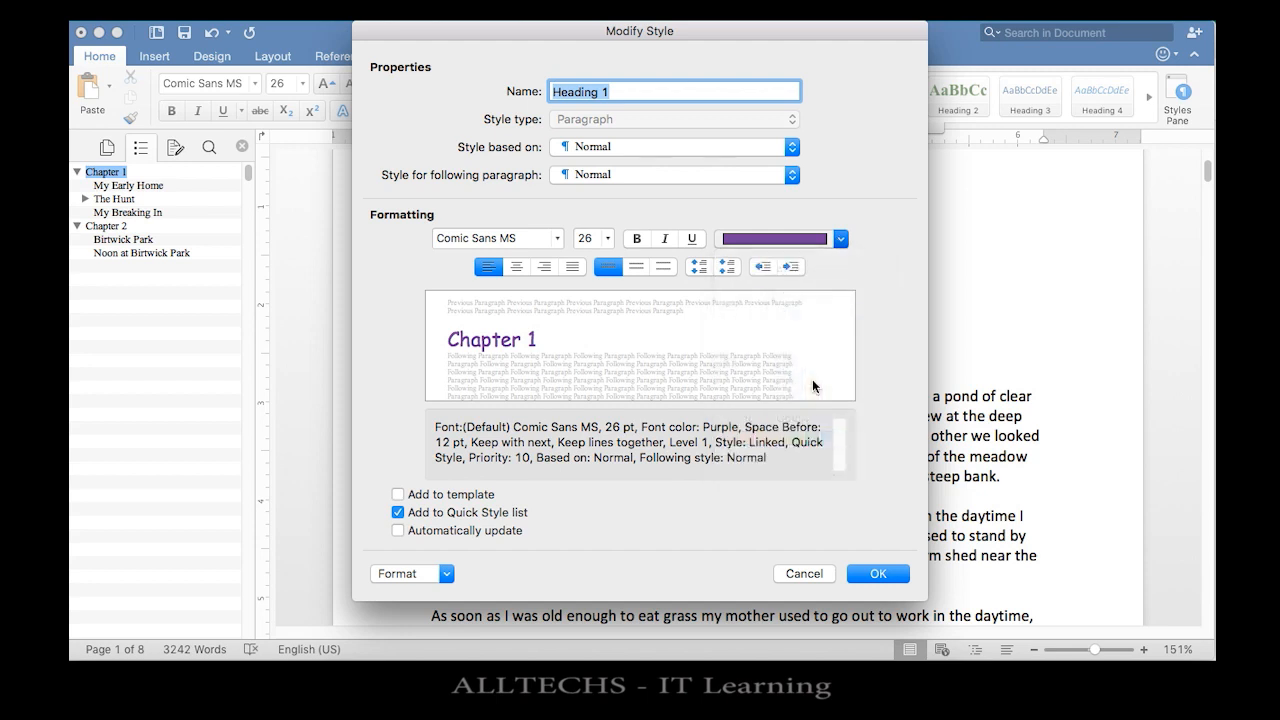
{"action": "left_click", "coordinate": [873, 573]}
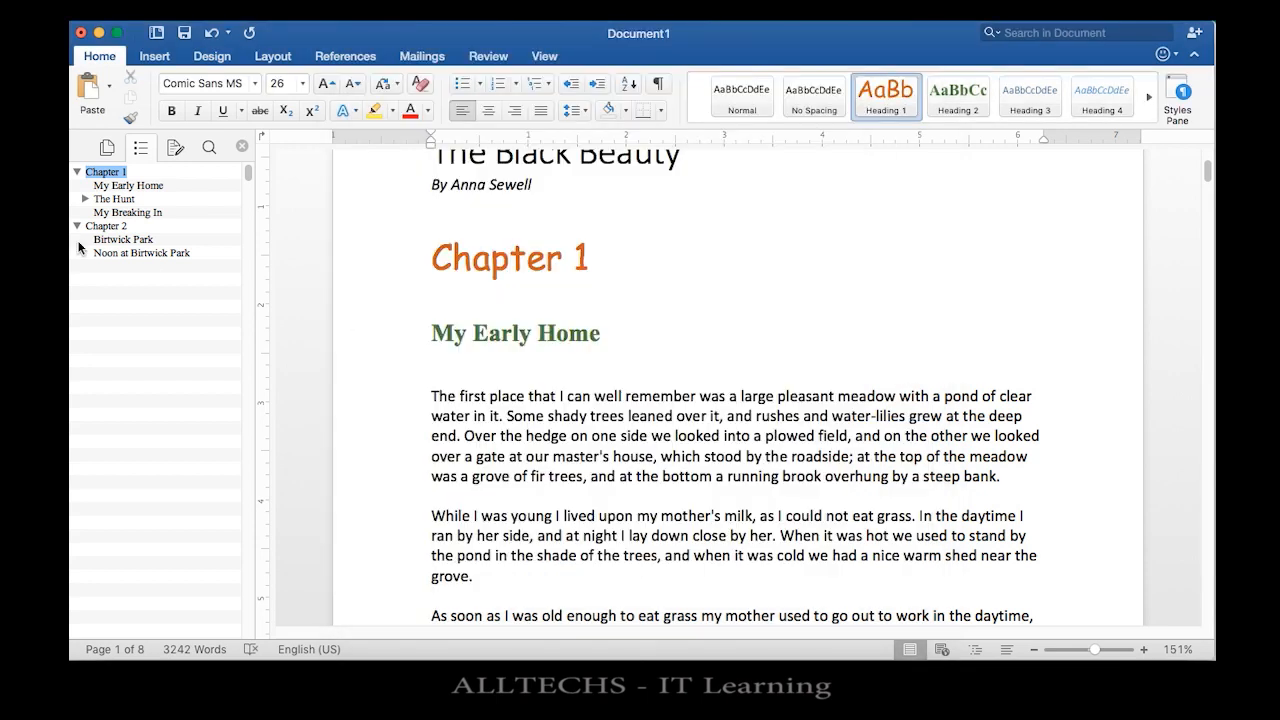
Step: Go to "Chapter 2" and review the heading formatting through the end of the document and back to the title
{"action": "left_click", "coordinate": [101, 228]}
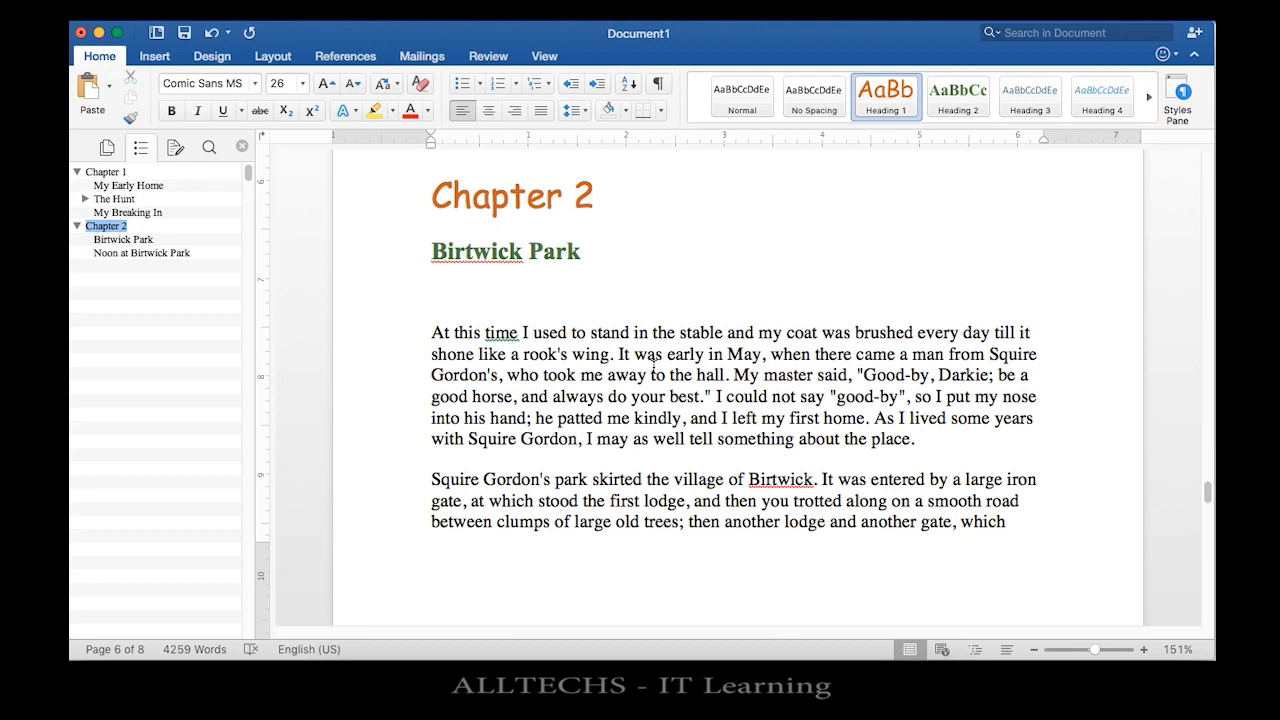
{"action": "scroll", "coordinate": [653, 368], "scroll_direction": "up", "scroll_amount": 3}
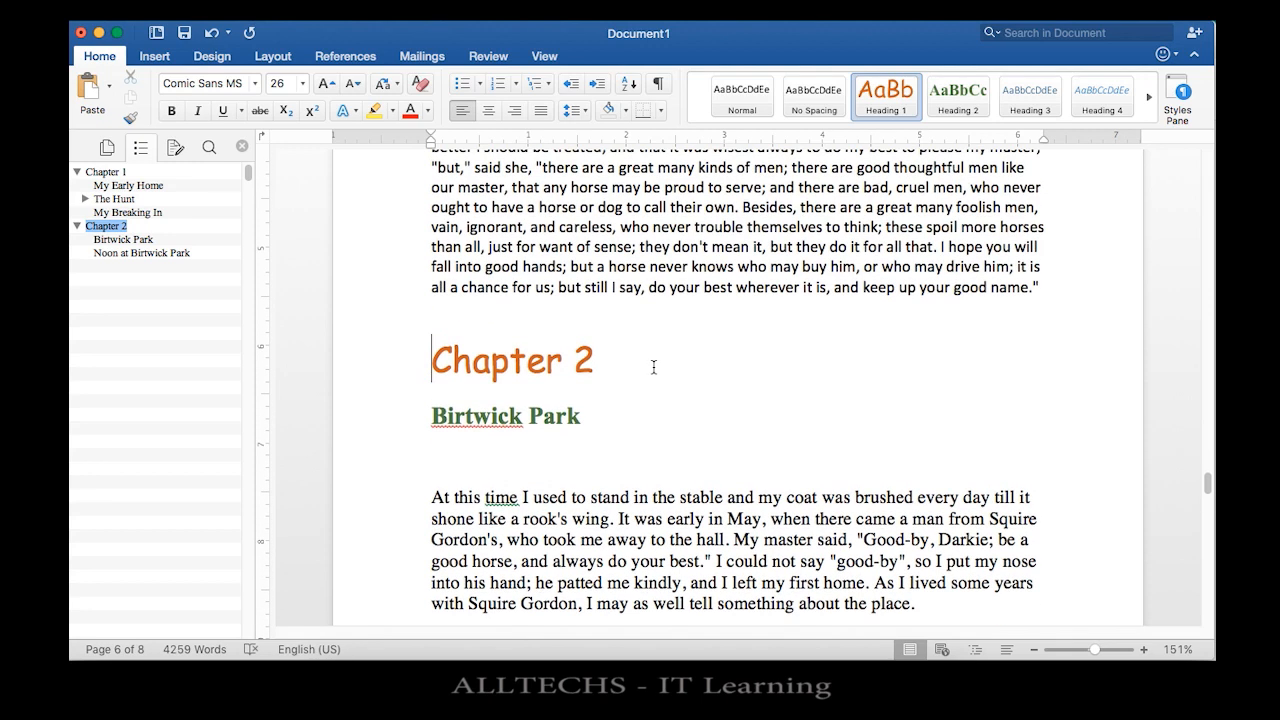
{"action": "scroll", "coordinate": [653, 368], "scroll_direction": "down", "scroll_amount": 1}
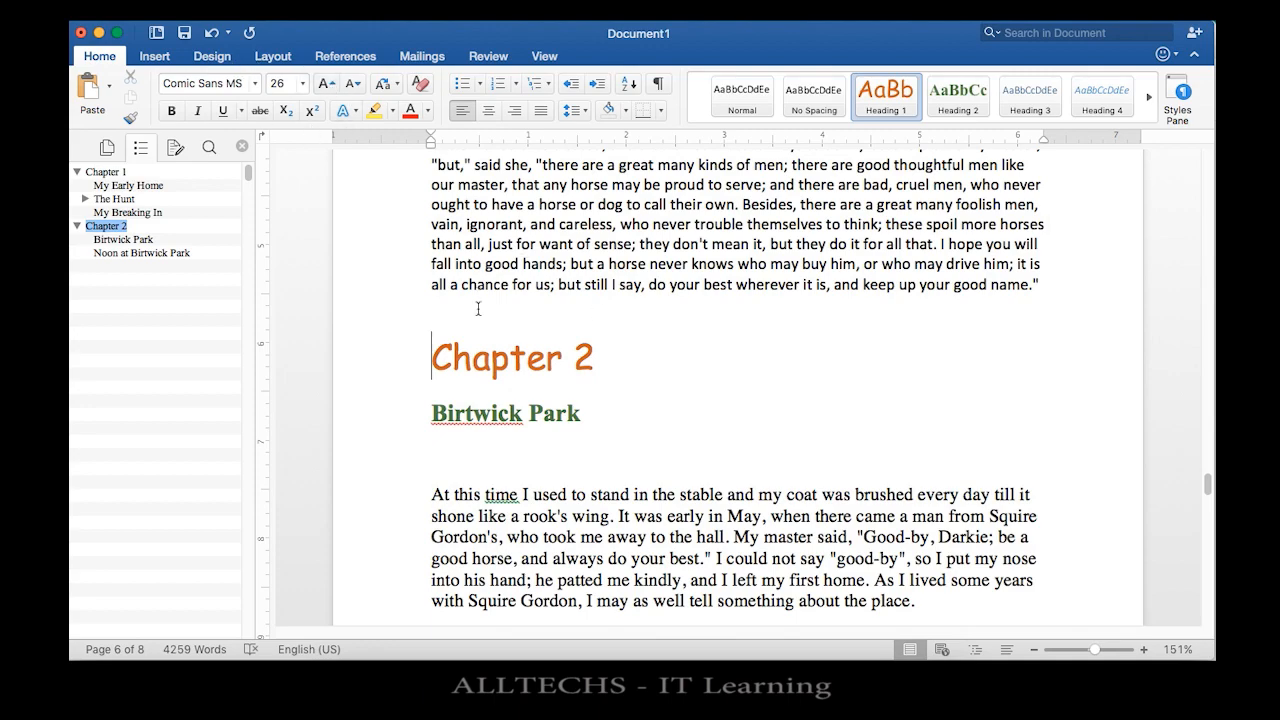
{"action": "scroll", "coordinate": [500, 451], "scroll_direction": "down", "scroll_amount": 10}
{"action": "scroll", "coordinate": [501, 455], "scroll_direction": "down", "scroll_amount": 20}
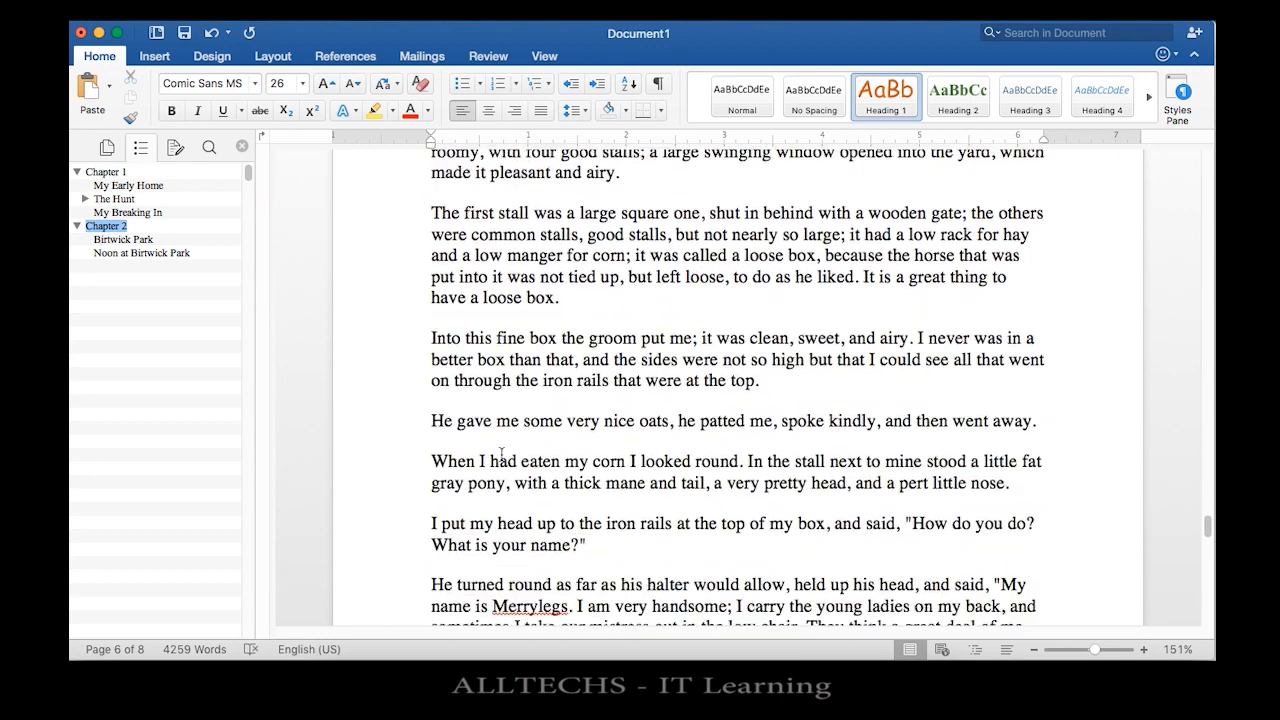
{"action": "scroll", "coordinate": [505, 458], "scroll_direction": "down", "scroll_amount": 17}
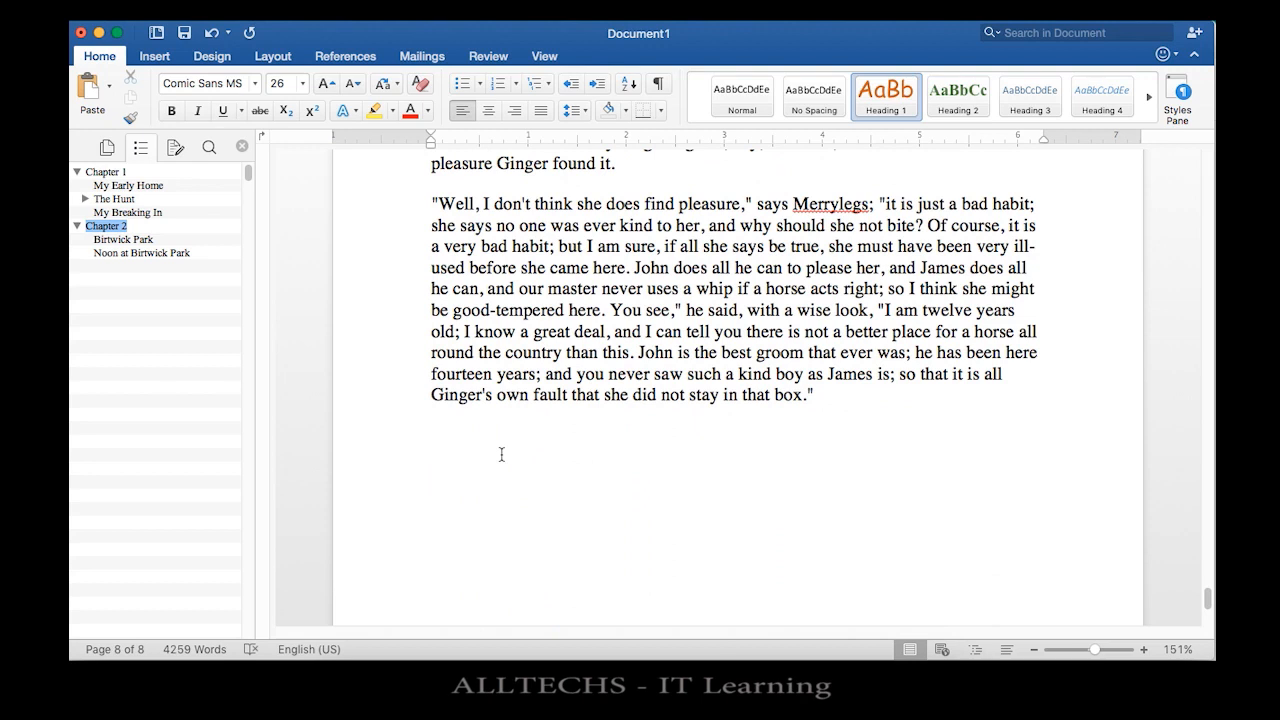
{"action": "scroll", "coordinate": [501, 455], "scroll_direction": "up", "scroll_amount": 20}
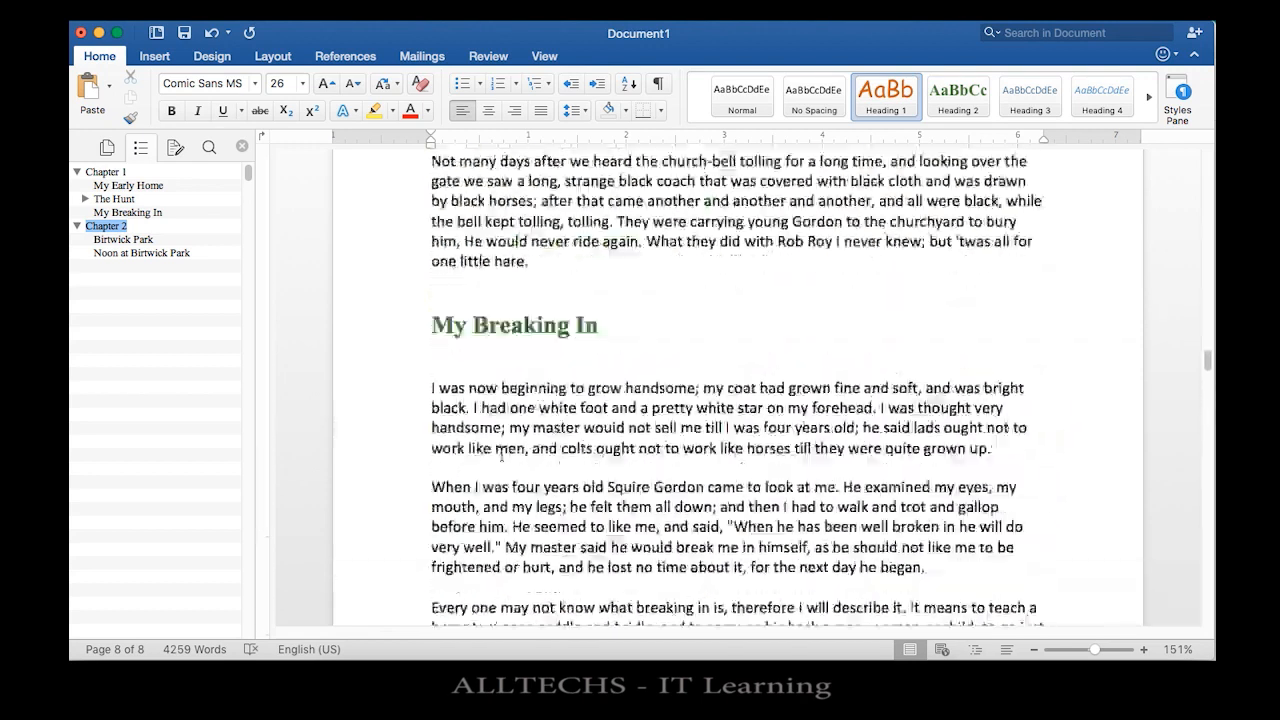
{"action": "scroll", "coordinate": [501, 455], "scroll_direction": "up", "scroll_amount": 20}
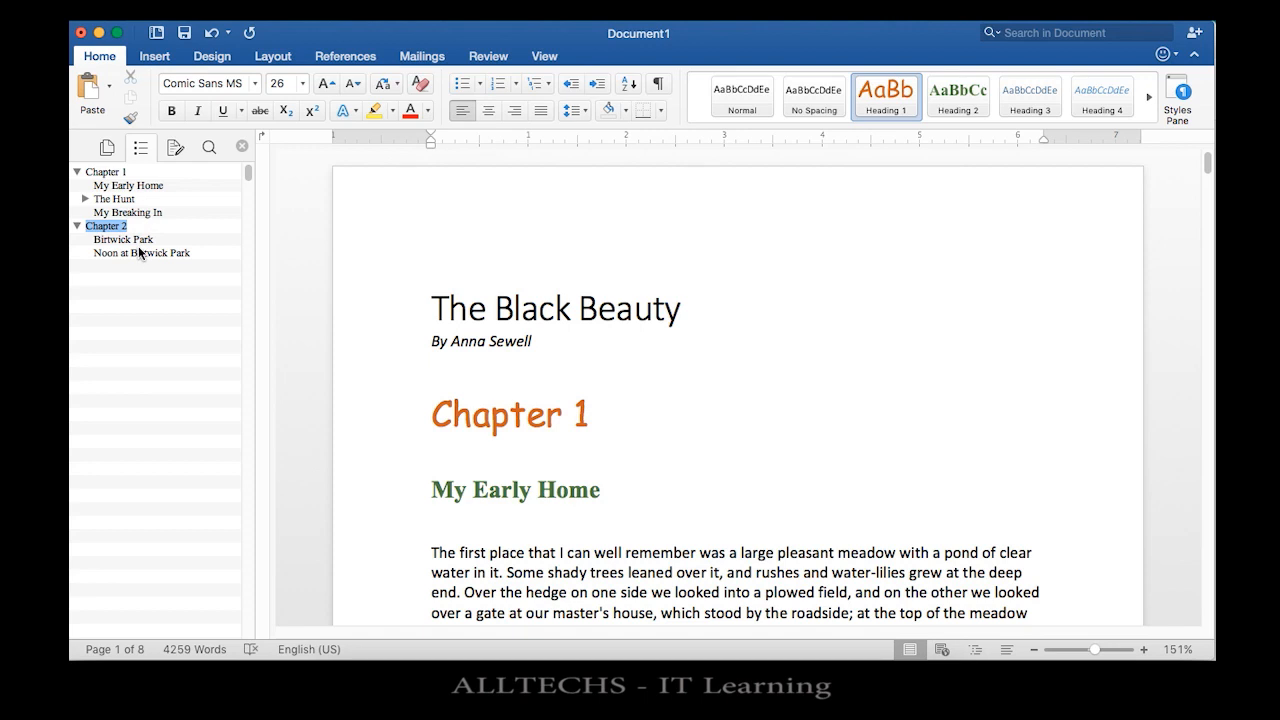
Step: Place the insertion point on the empty line between the author line and "Chapter 1"
{"action": "left_click", "coordinate": [509, 369]}
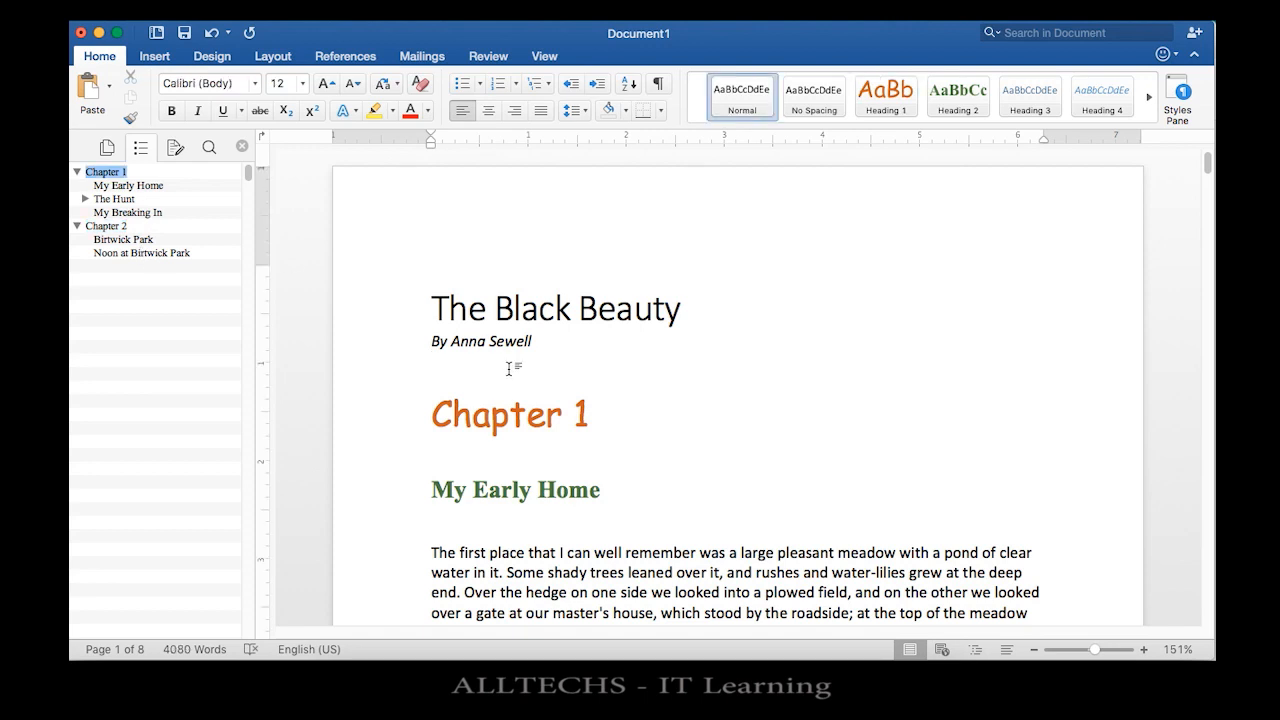
{"action": "scroll", "coordinate": [509, 369], "scroll_direction": "down", "scroll_amount": 5}
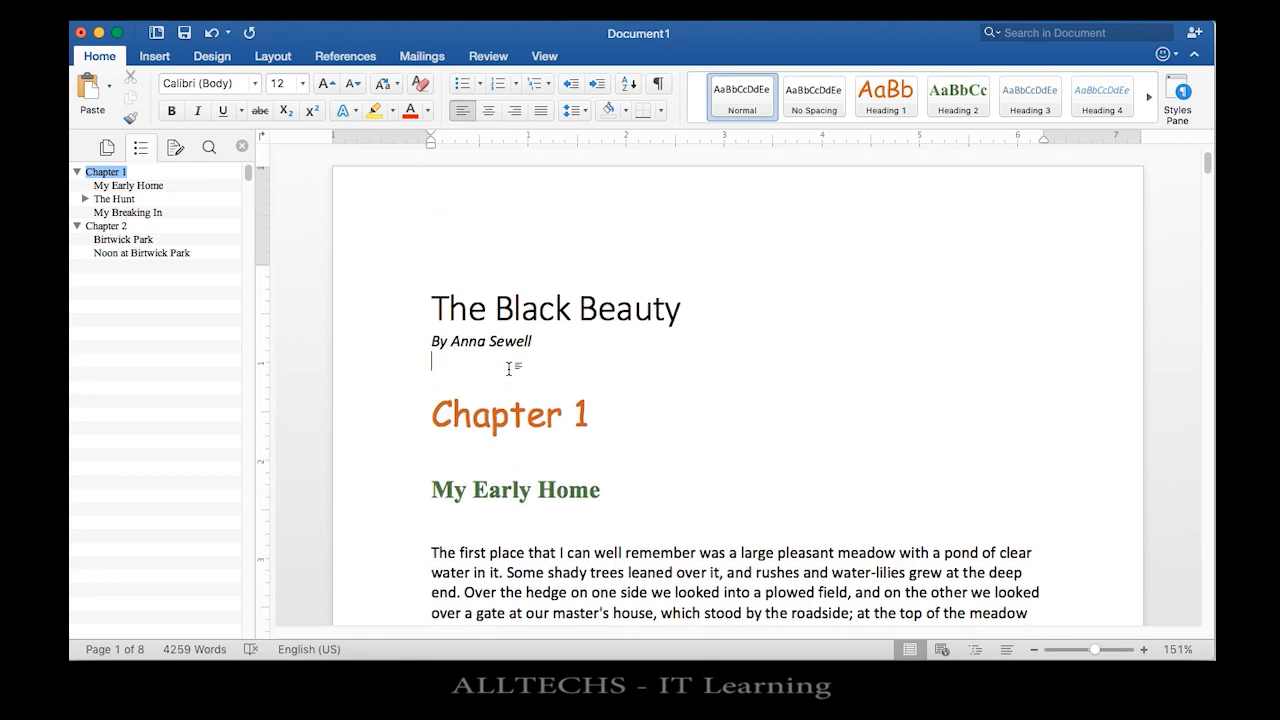